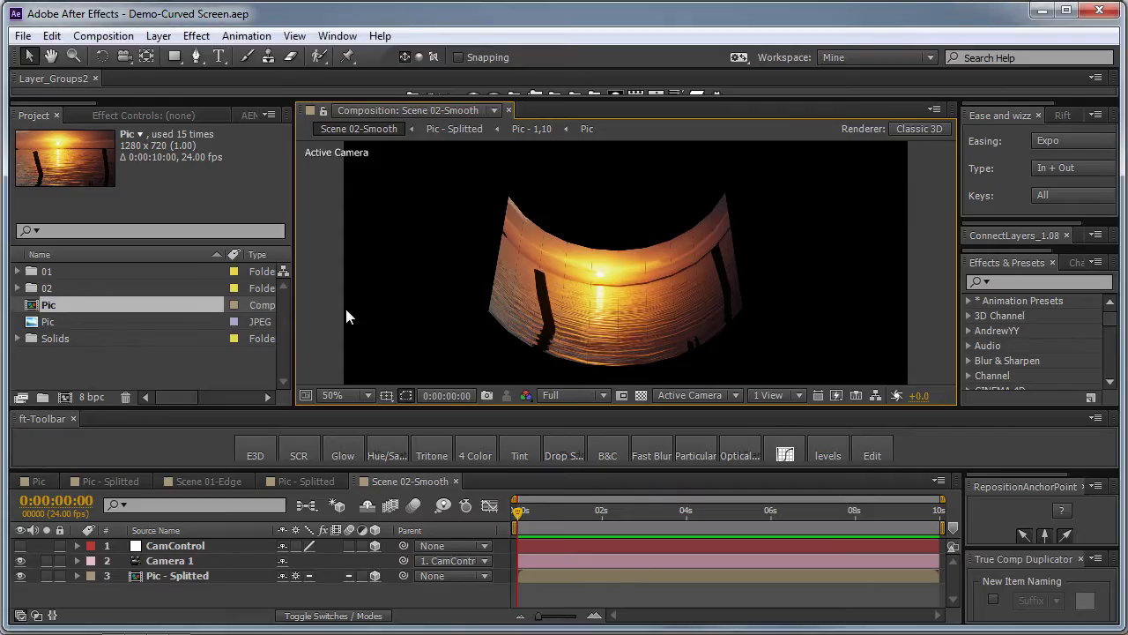
Orbit the camera so the curved sunset screen faces the viewer head-on, then deselect the layer.
{"action": "left_click", "coordinate": [510, 300]}
{"action": "key", "text": "grave"}
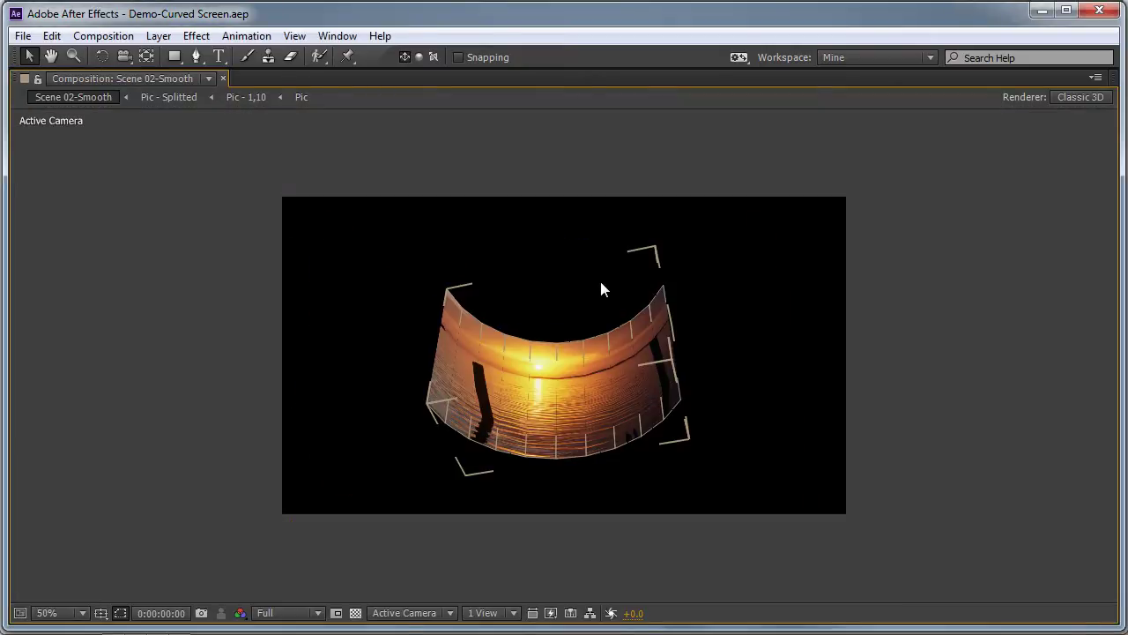
{"action": "key", "text": "c"}
{"action": "left_click_drag", "start_coordinate": [569, 320], "coordinate": [658, 441]}
{"action": "left_click_drag", "start_coordinate": [716, 419], "coordinate": [687, 370]}
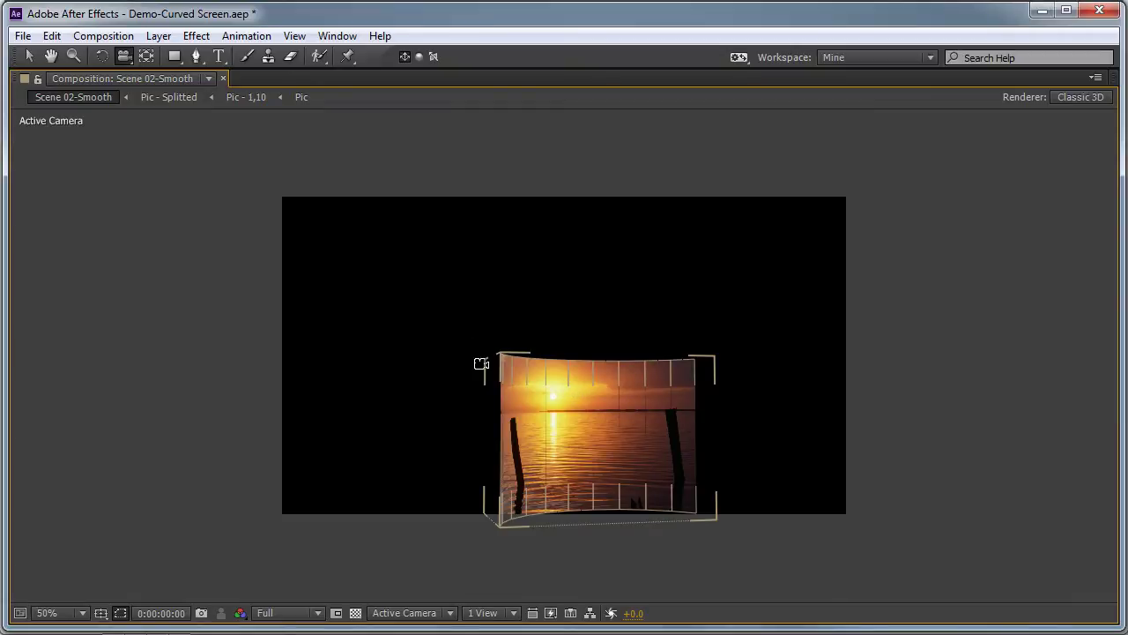
{"action": "left_click", "coordinate": [376, 328]}
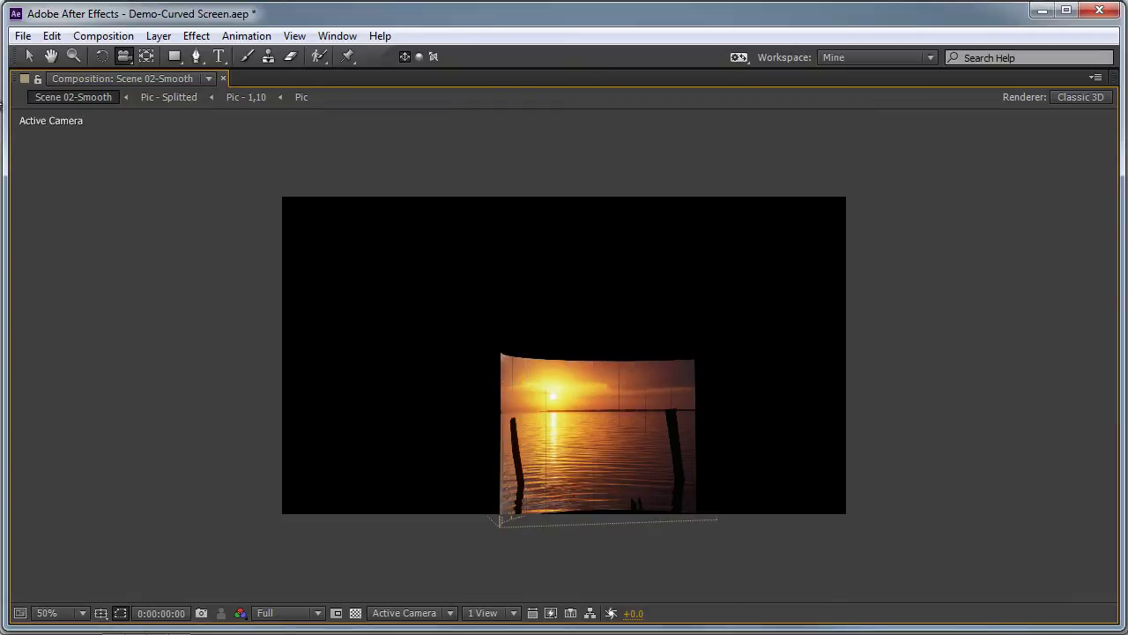
{"action": "left_click", "coordinate": [29, 56]}
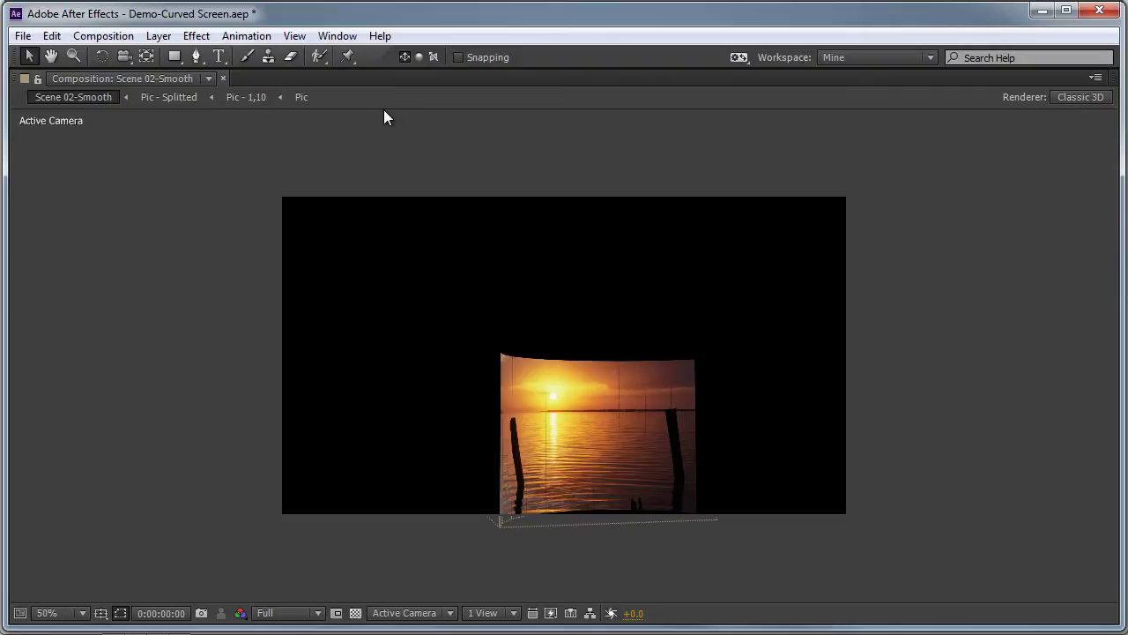
Close the Demo-Curved Screen project, discarding its unsaved changes.
{"action": "key", "text": "ctrl+q"}
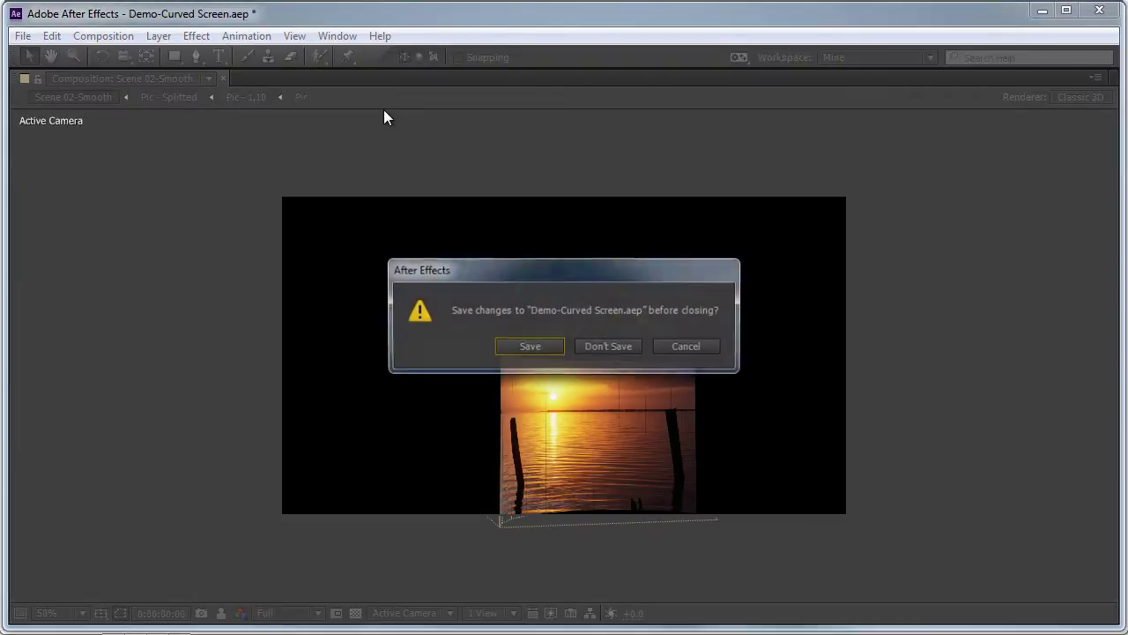
{"action": "key", "text": "Return"}
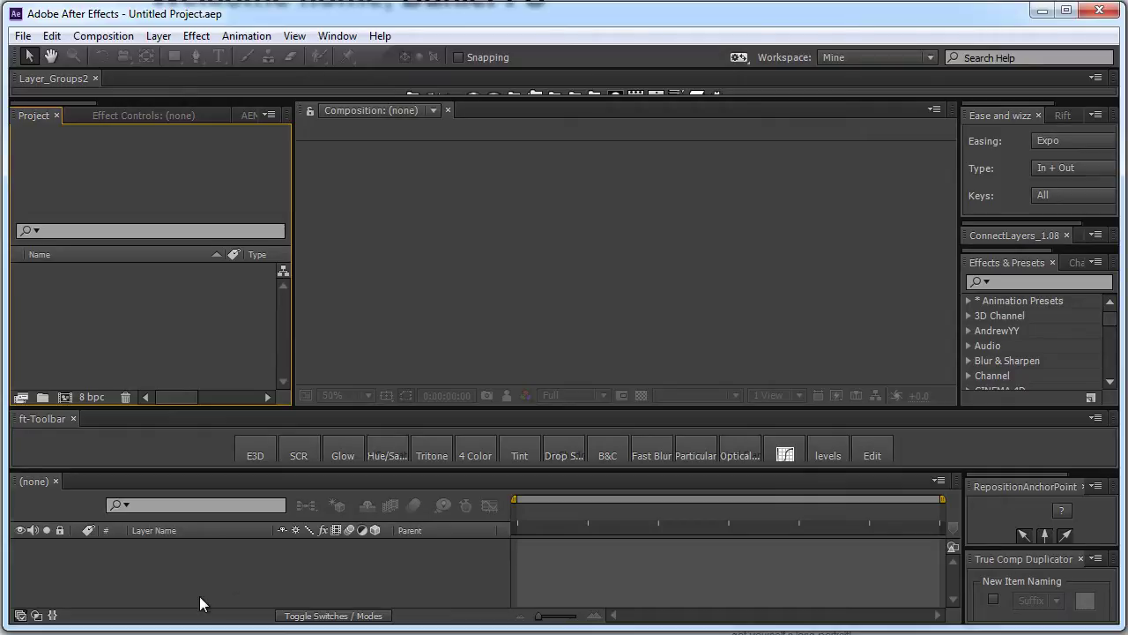
{"action": "left_click", "coordinate": [72, 634]}
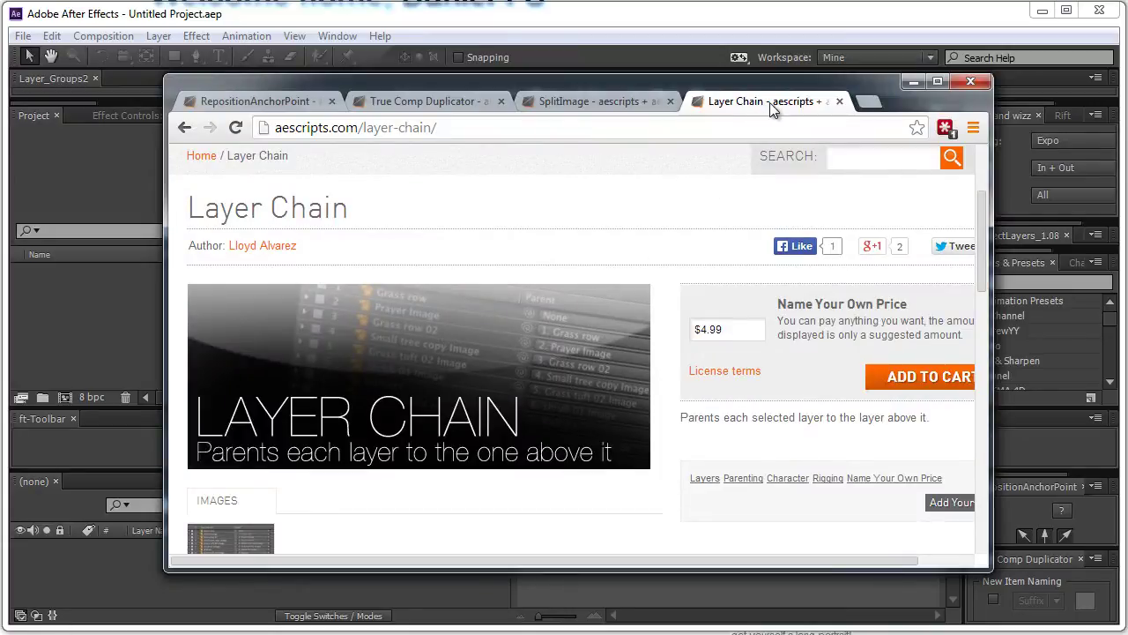
{"action": "left_click", "coordinate": [592, 97]}
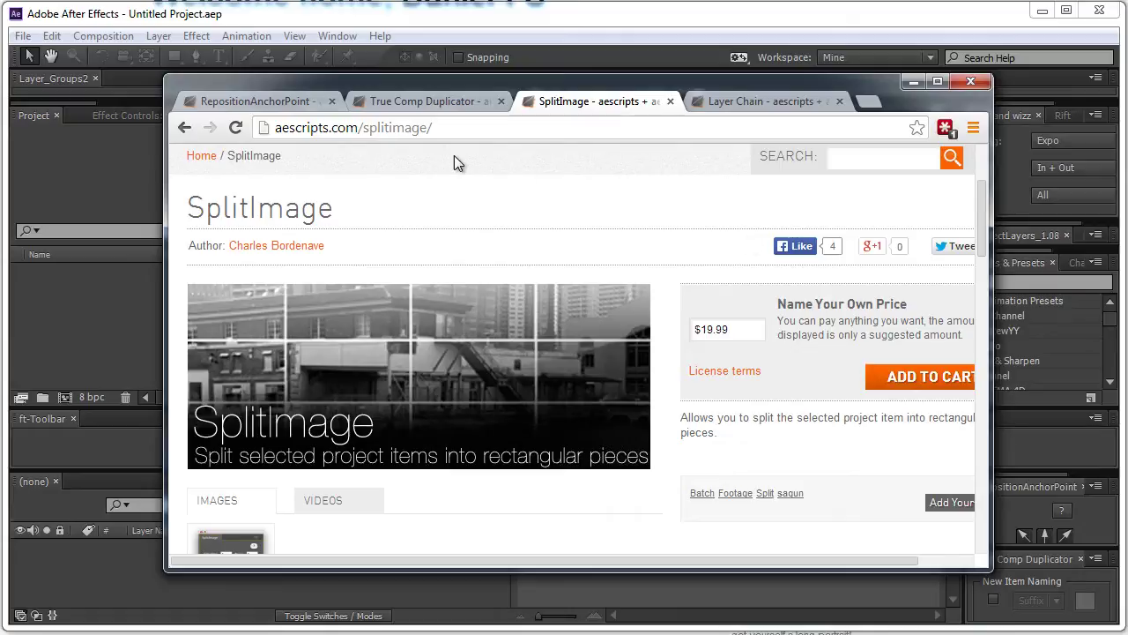
{"action": "left_click", "coordinate": [415, 101]}
{"action": "left_click", "coordinate": [281, 103]}
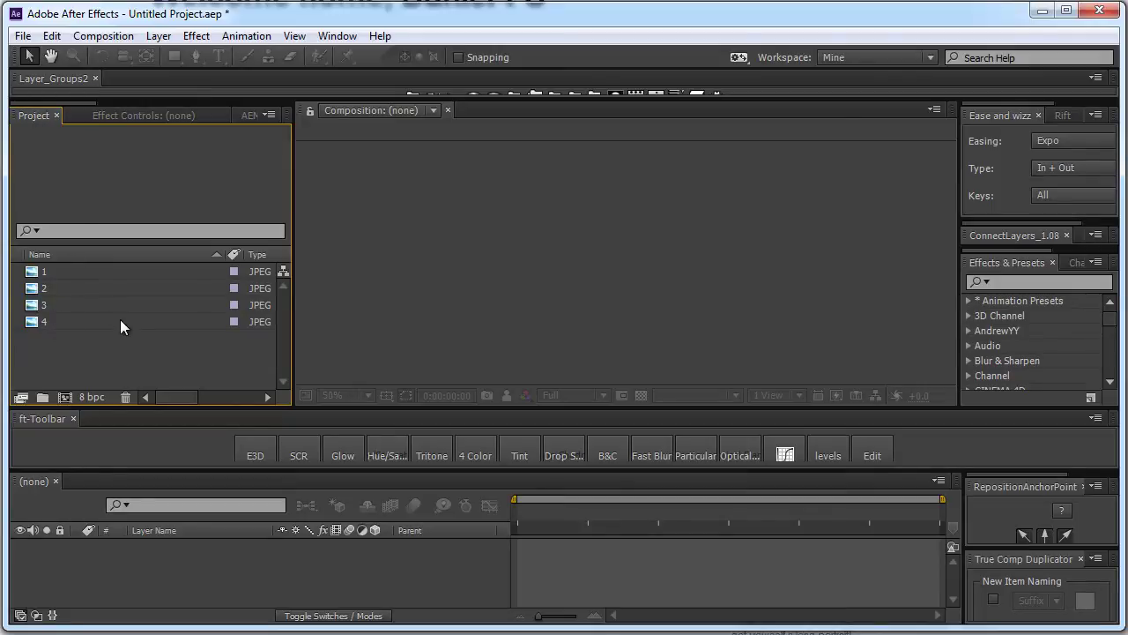
Create a project folder named Pictures and move photos 1–4 into it.
{"action": "left_click", "coordinate": [40, 398]}
{"action": "type", "text": "P"}
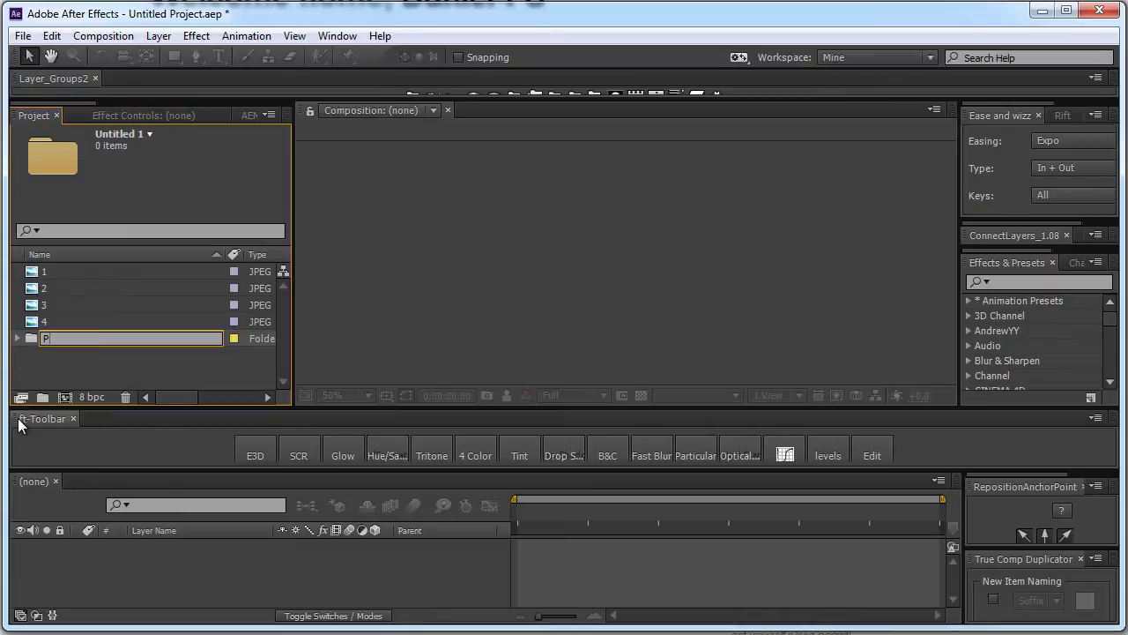
{"action": "type", "text": "ictures"}
{"action": "key", "text": "Return"}
{"action": "left_click", "coordinate": [48, 275], "text": "shift"}
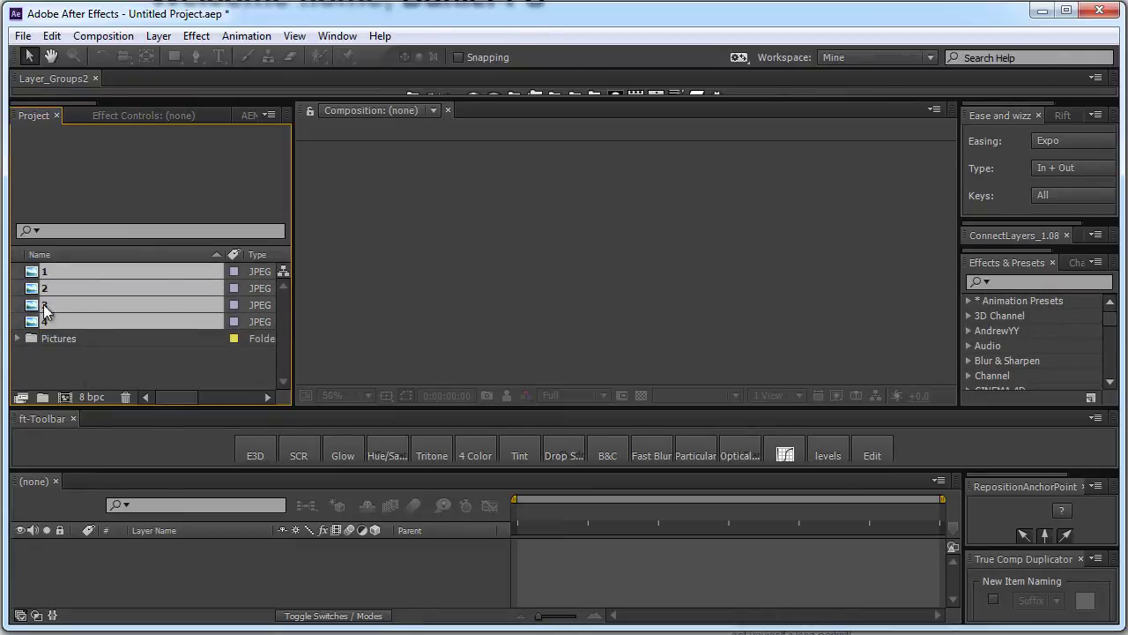
{"action": "left_click_drag", "start_coordinate": [41, 277], "coordinate": [82, 341]}
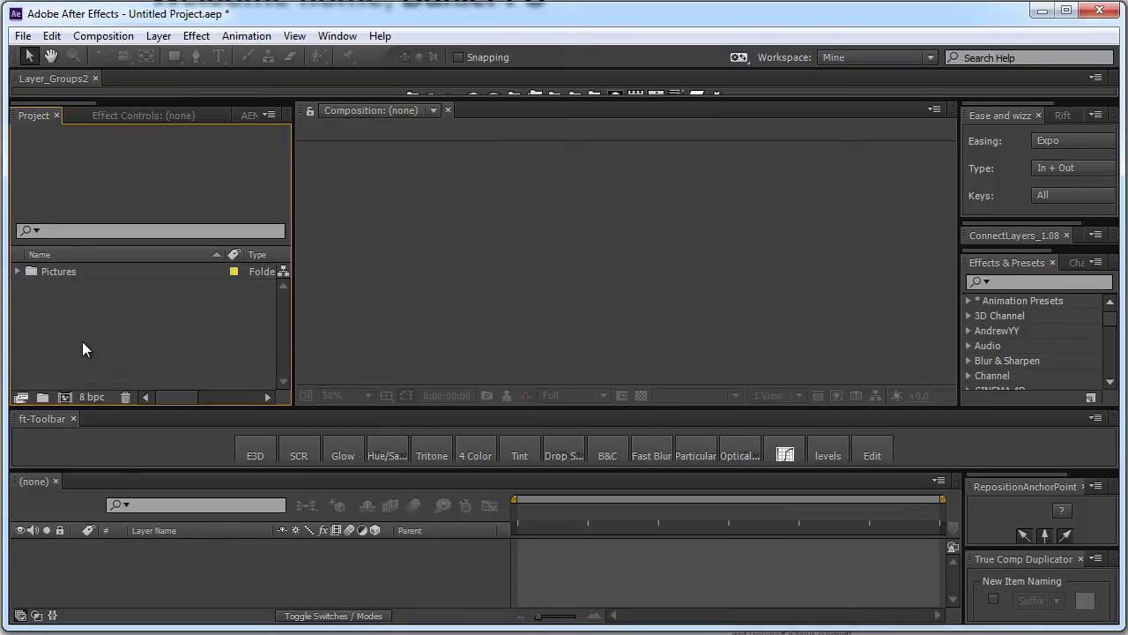
Create a new 1280×720 composition named Pic_01.
{"action": "key", "text": "ctrl+n"}
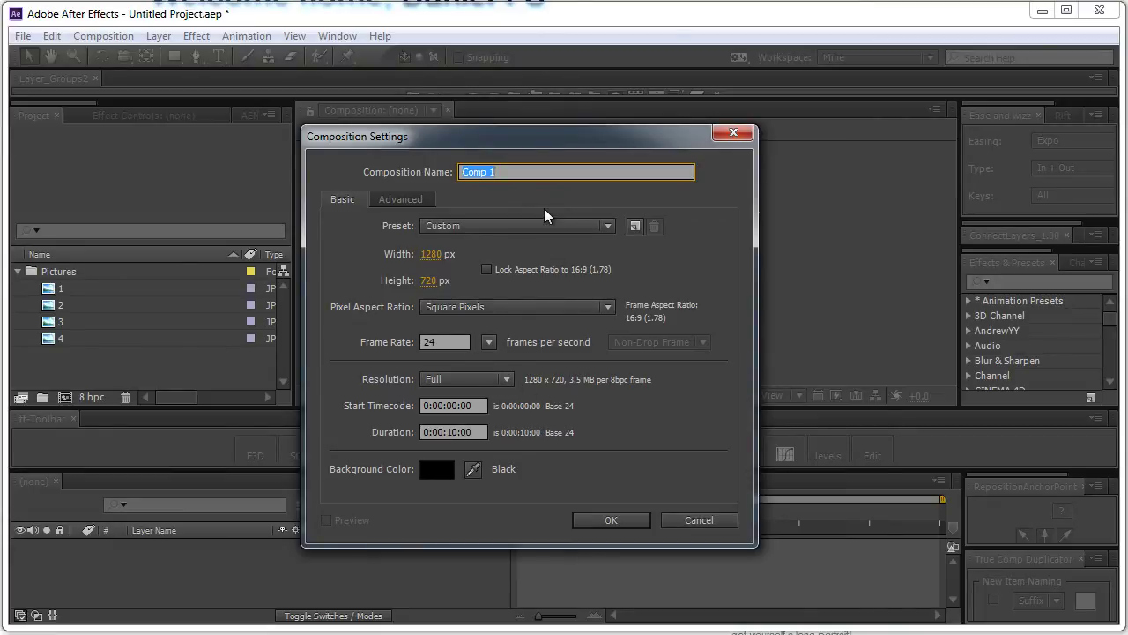
{"action": "type", "text": "Pic_01"}
{"action": "key", "text": "Return"}
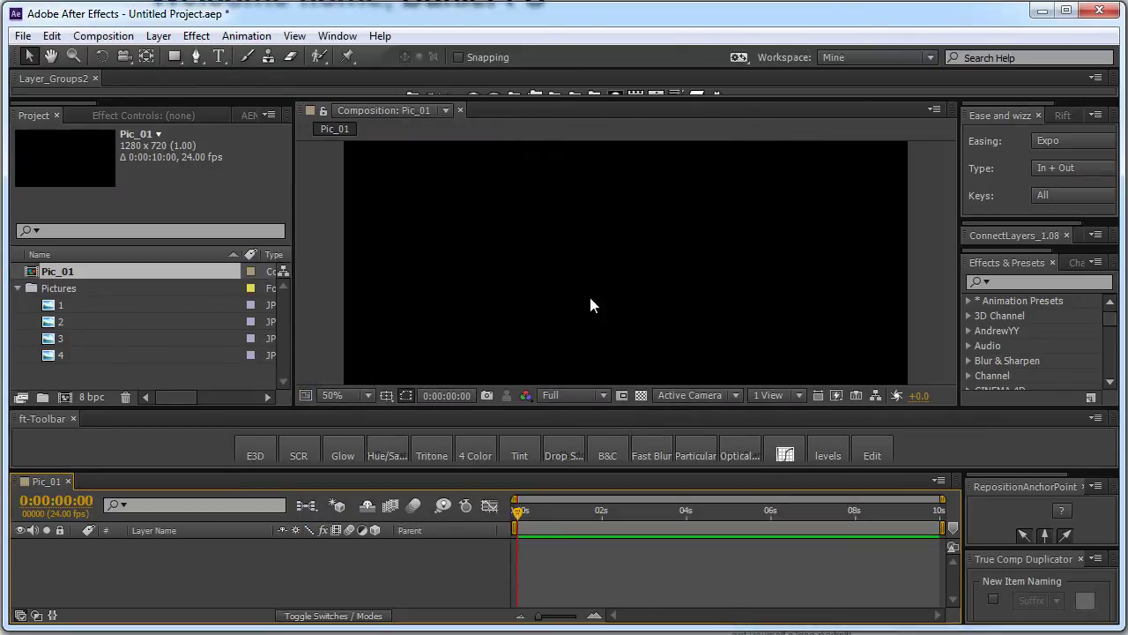
{"action": "key", "text": "comma"}
Add photo 1, the castle on the water, as the layer of Pic_01.
{"action": "left_click", "coordinate": [74, 305]}
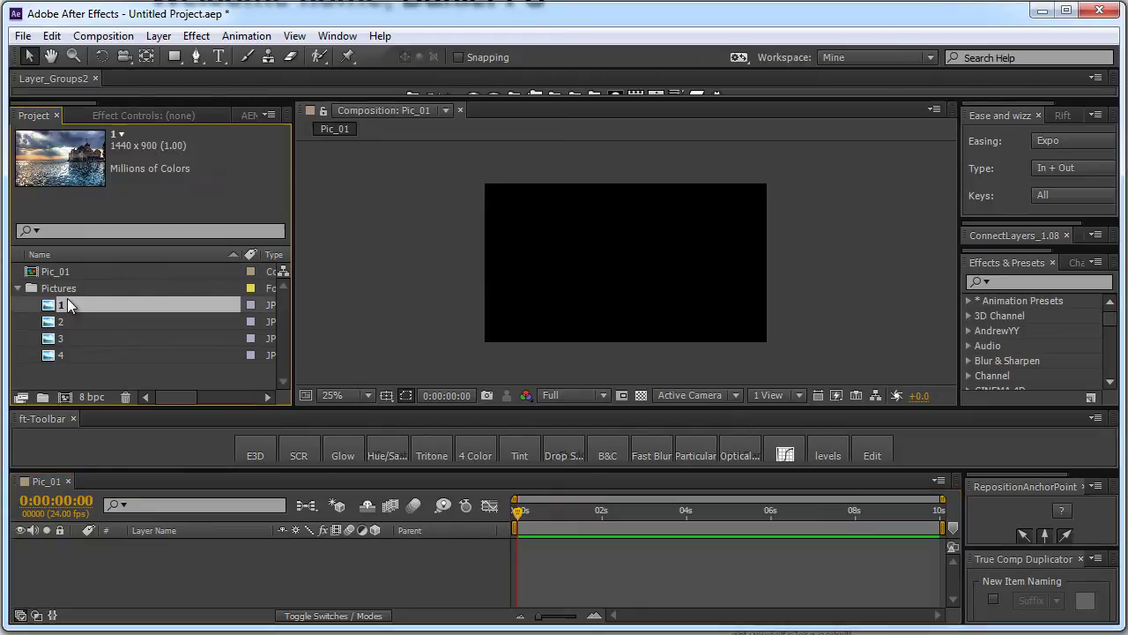
{"action": "key", "text": "ctrl+slash"}
{"action": "key", "text": "period"}
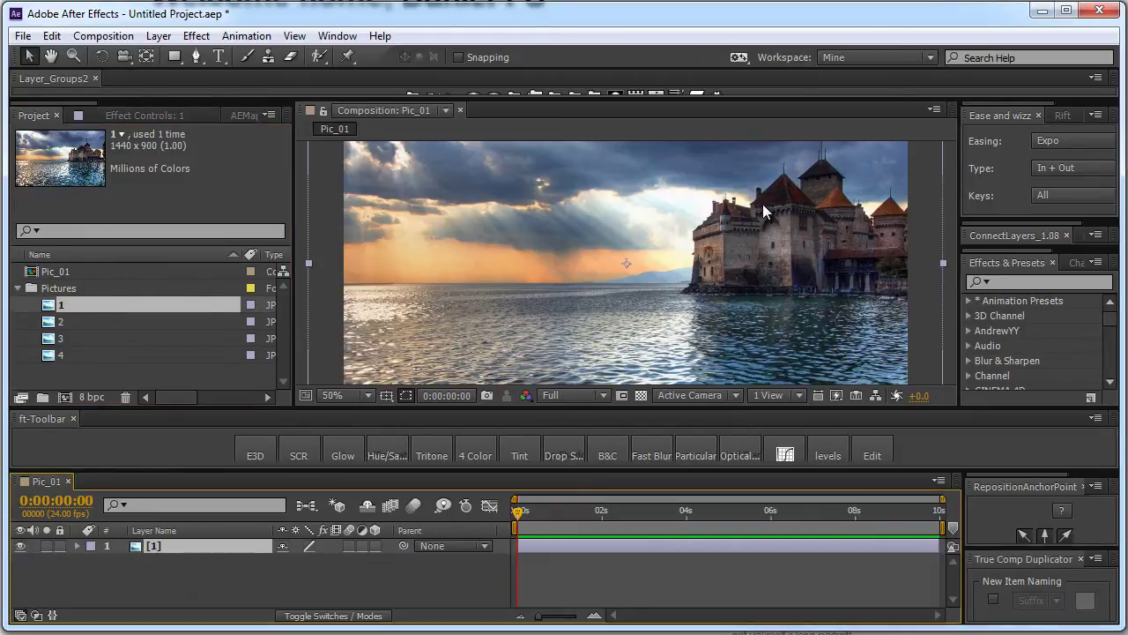
{"action": "key", "text": "grave"}
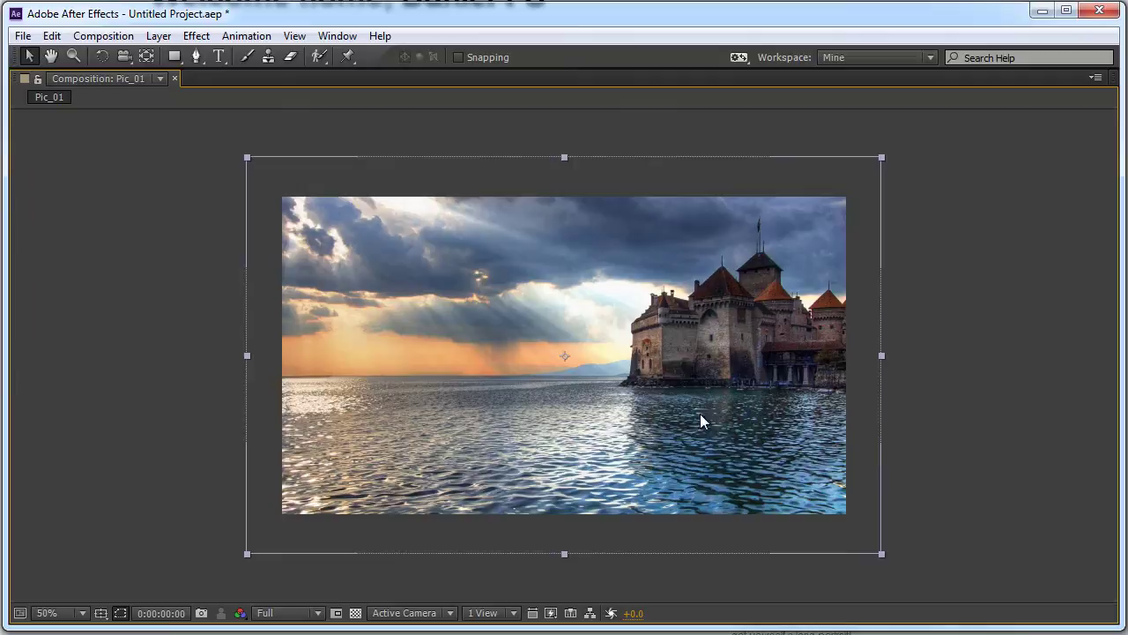
{"action": "key", "text": "grave"}
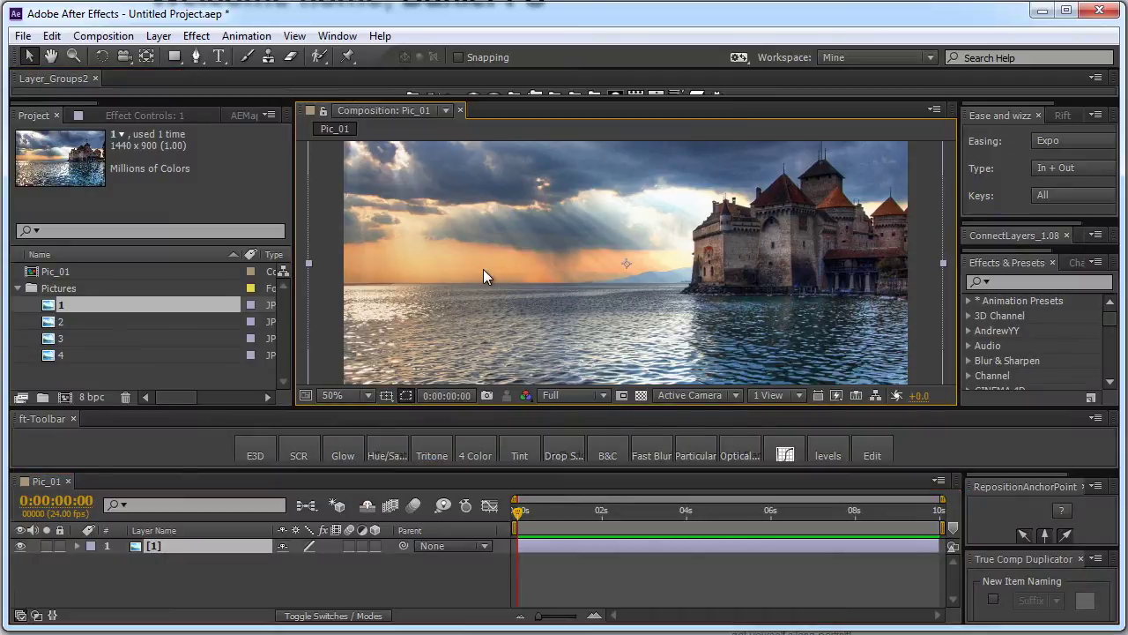
{"action": "key", "text": "comma"}
Select the Pic_01 composition and launch the Split Image script from File > Scripts.
{"action": "left_click", "coordinate": [150, 380]}
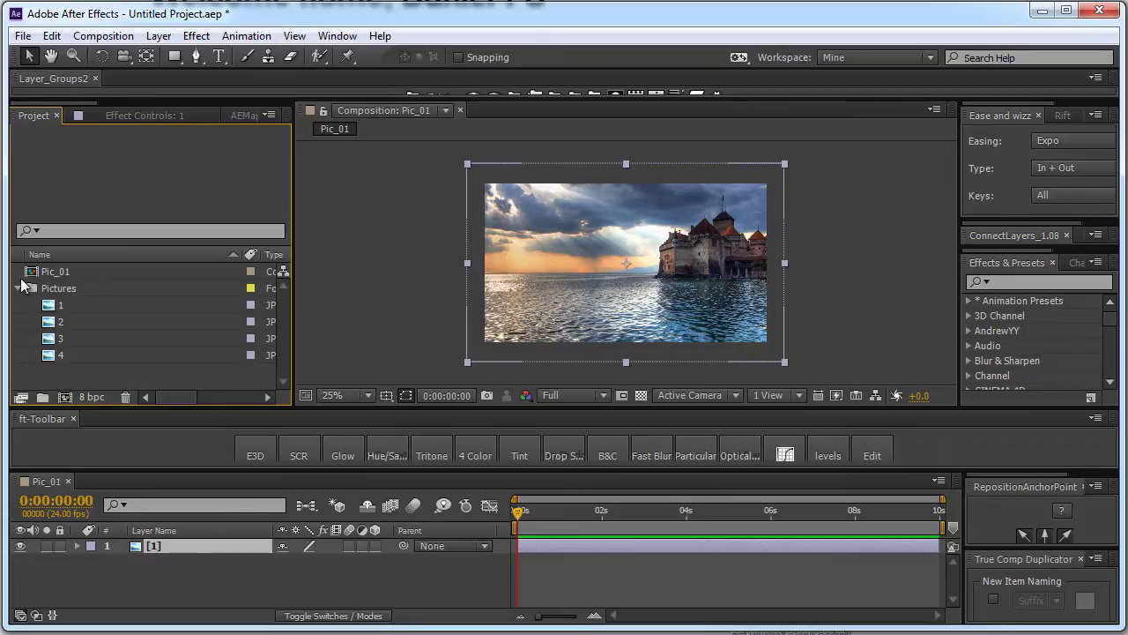
{"action": "left_click", "coordinate": [67, 273]}
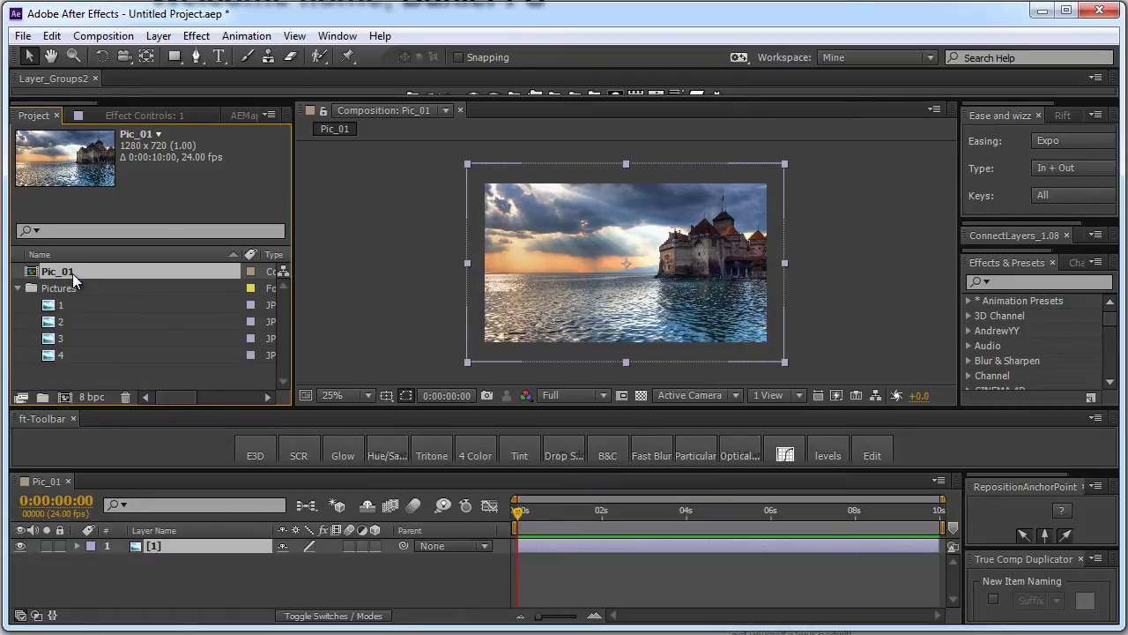
{"action": "left_click", "coordinate": [15, 39]}
{"action": "mouse_move", "coordinate": [82, 476]}
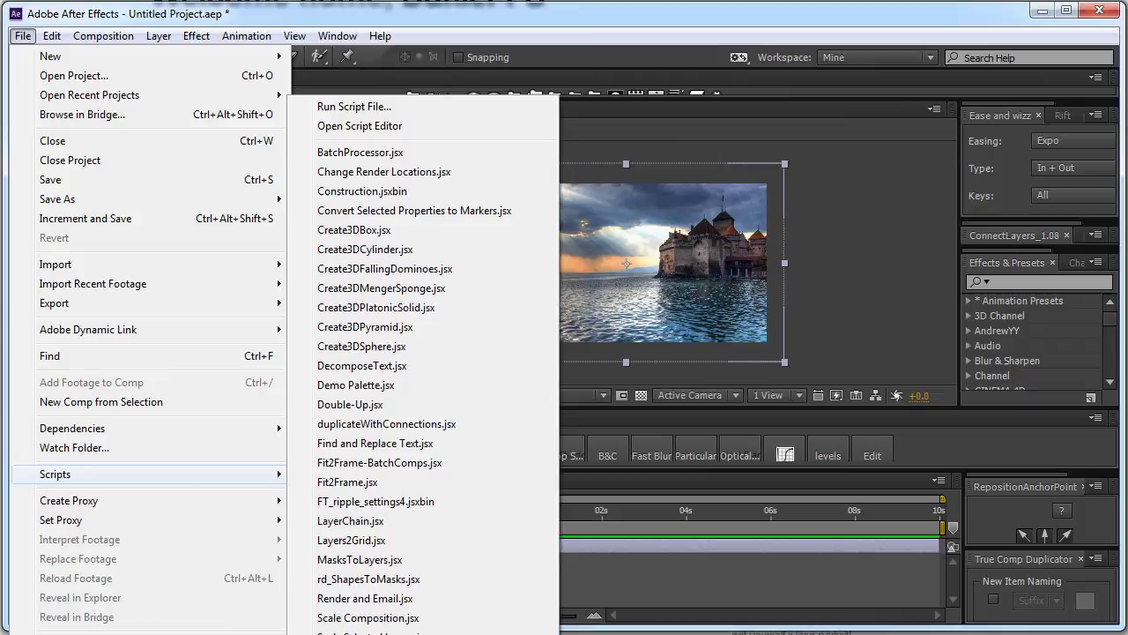
{"action": "left_click", "coordinate": [331, 538]}
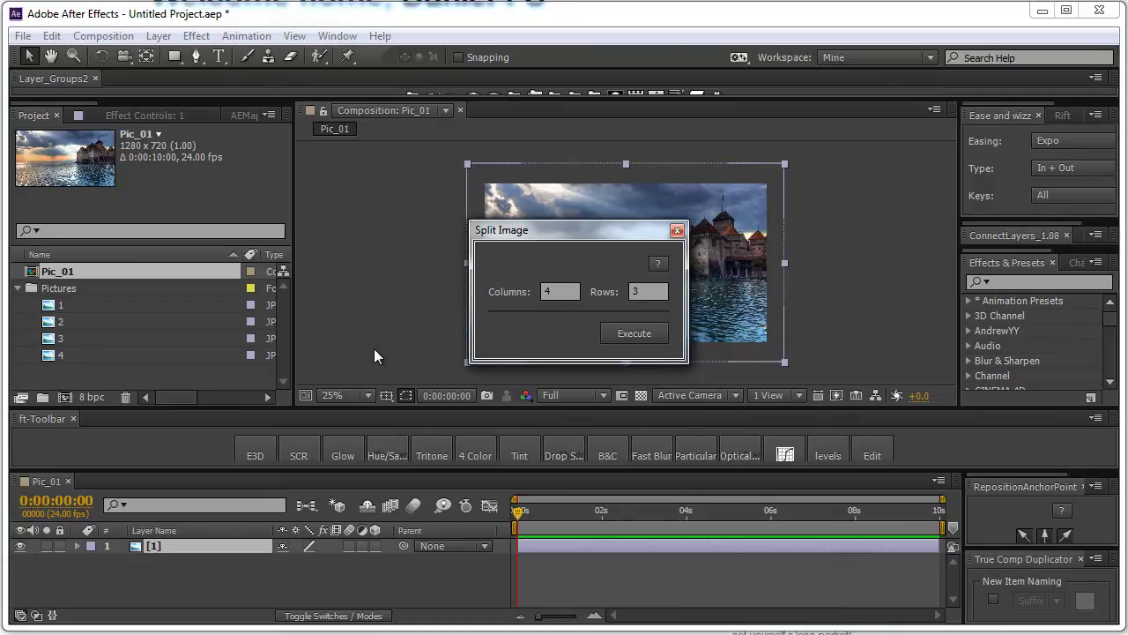
Split Pic_01 into 5 columns and 1 row.
{"action": "left_click_drag", "start_coordinate": [569, 231], "coordinate": [538, 263]}
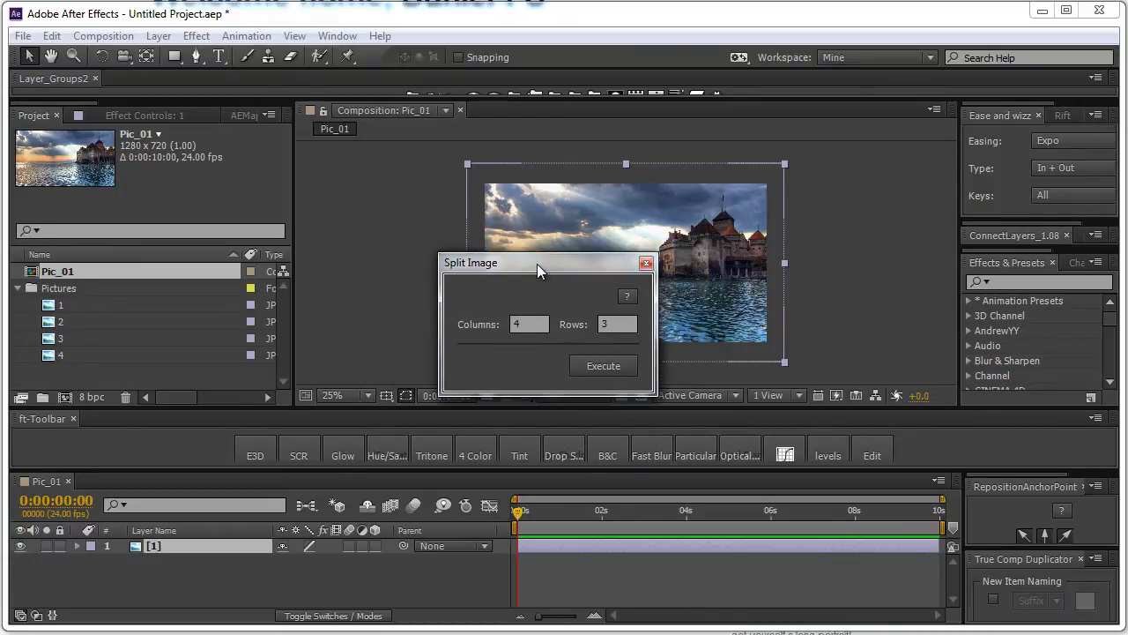
{"action": "double_click", "coordinate": [527, 323]}
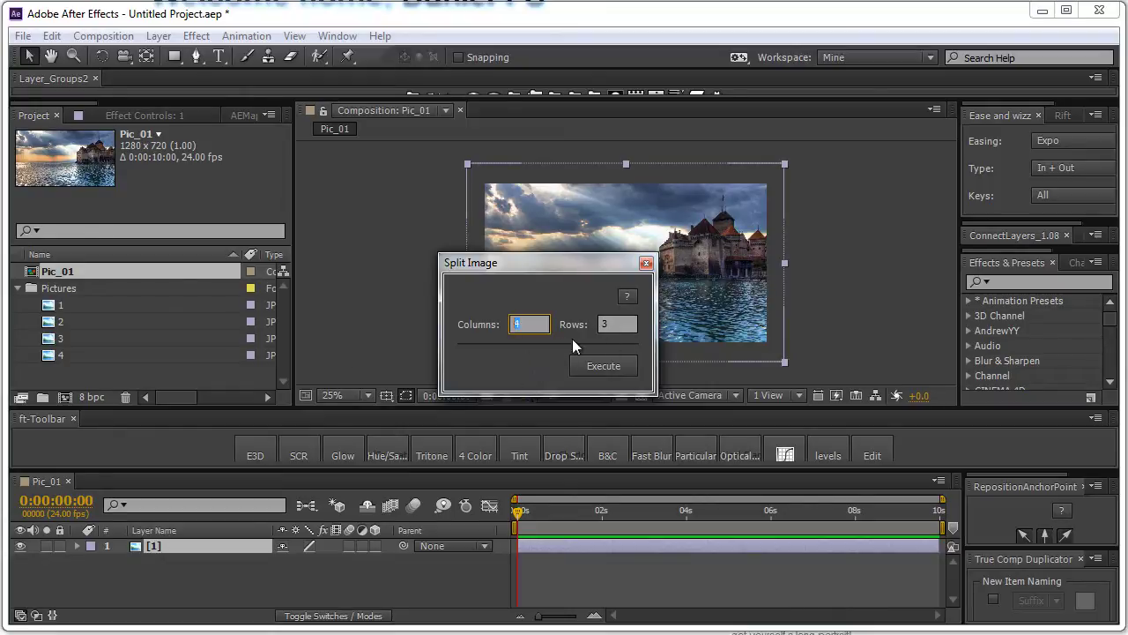
{"action": "type", "text": "5"}
{"action": "key", "text": "Tab"}
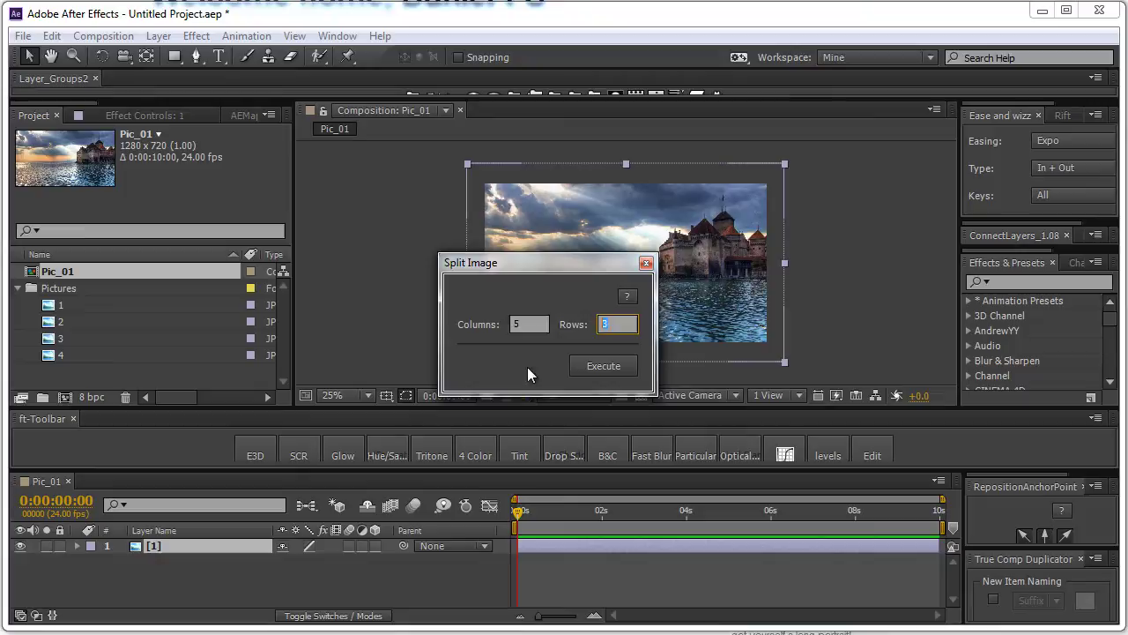
{"action": "type", "text": "1"}
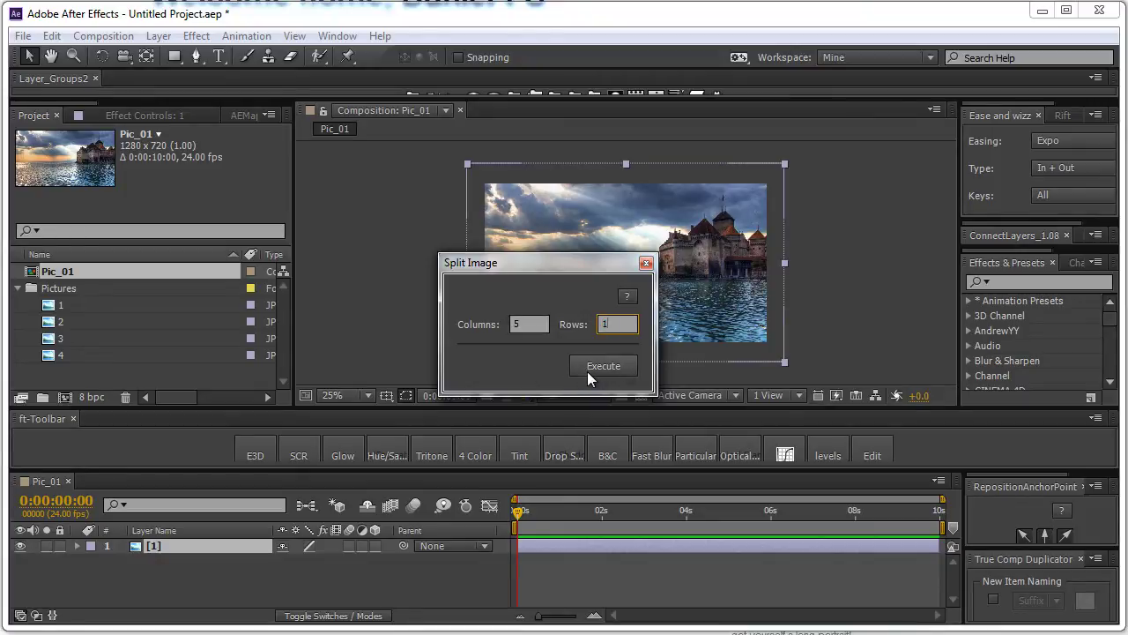
{"action": "left_click", "coordinate": [590, 371]}
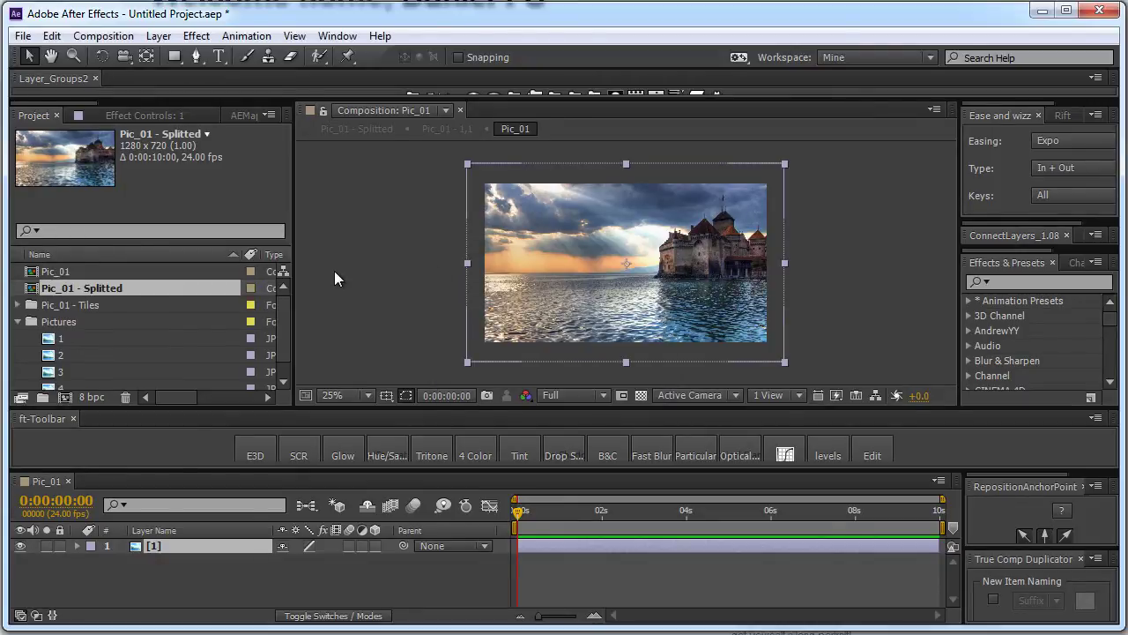
Open the Pic_01 - Splitted composition and zoom the viewer out to 25%.
{"action": "double_click", "coordinate": [96, 290]}
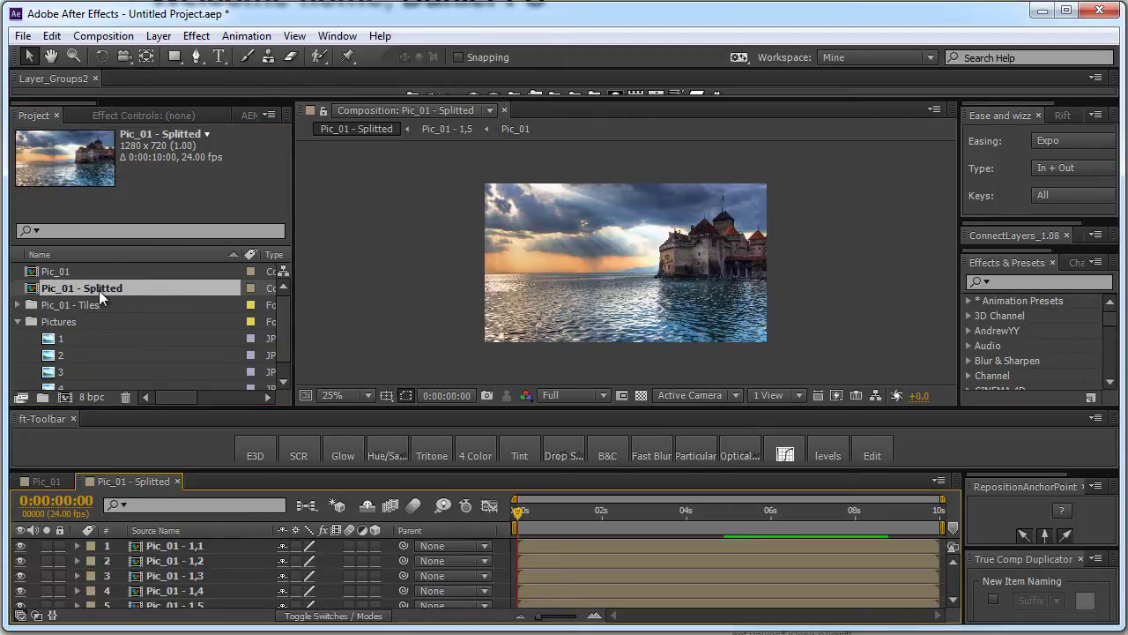
{"action": "scroll", "coordinate": [449, 291], "scroll_direction": "up", "scroll_amount": 2}
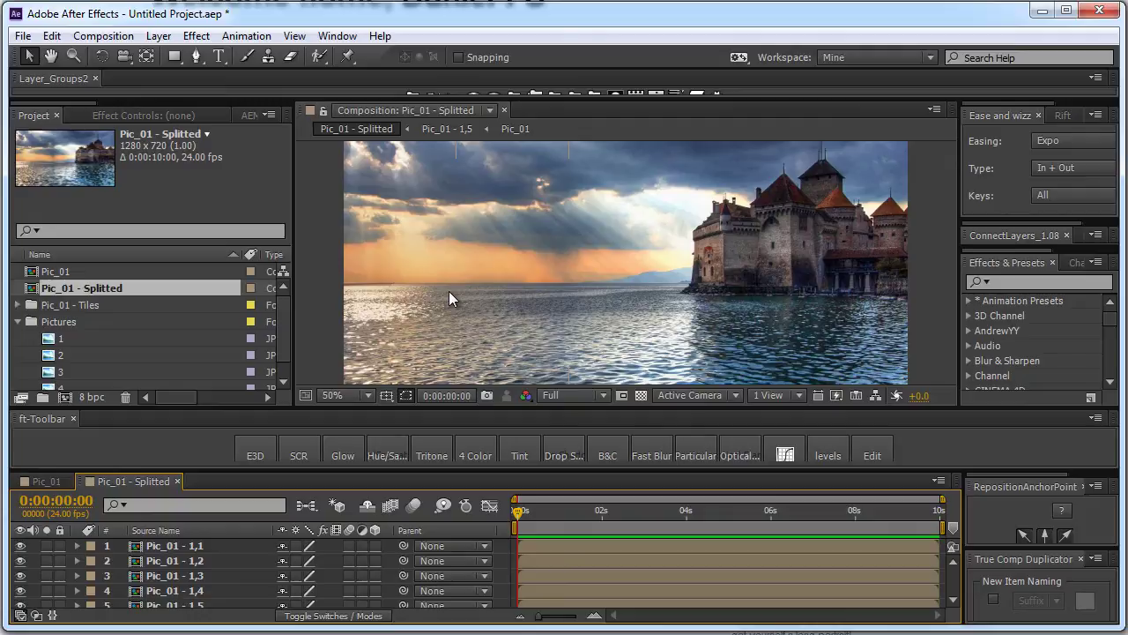
{"action": "key", "text": "comma"}
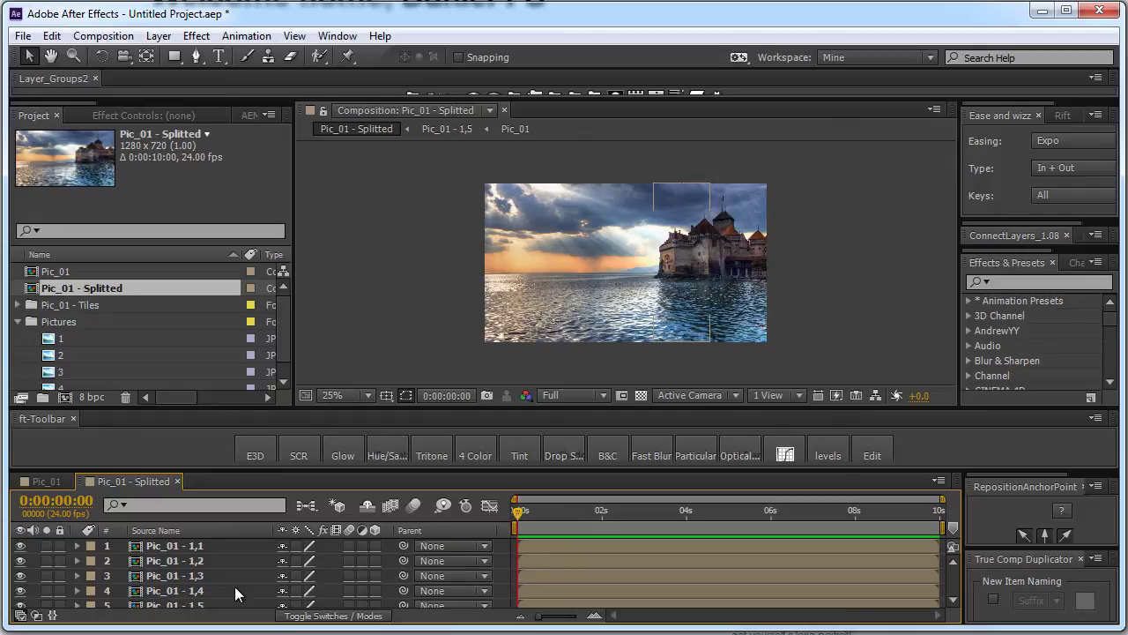
Add a new null object to Pic_01 - Splitted and rename it Control.
{"action": "key", "text": "ctrl+alt+shift+y"}
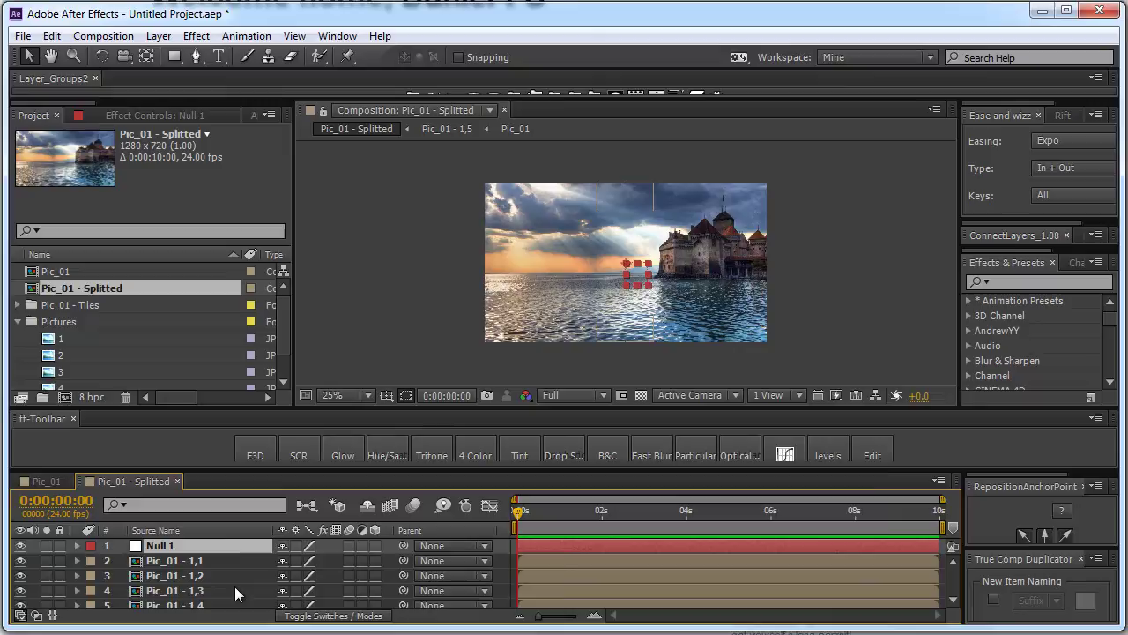
{"action": "key", "text": "ctrl+shift+y"}
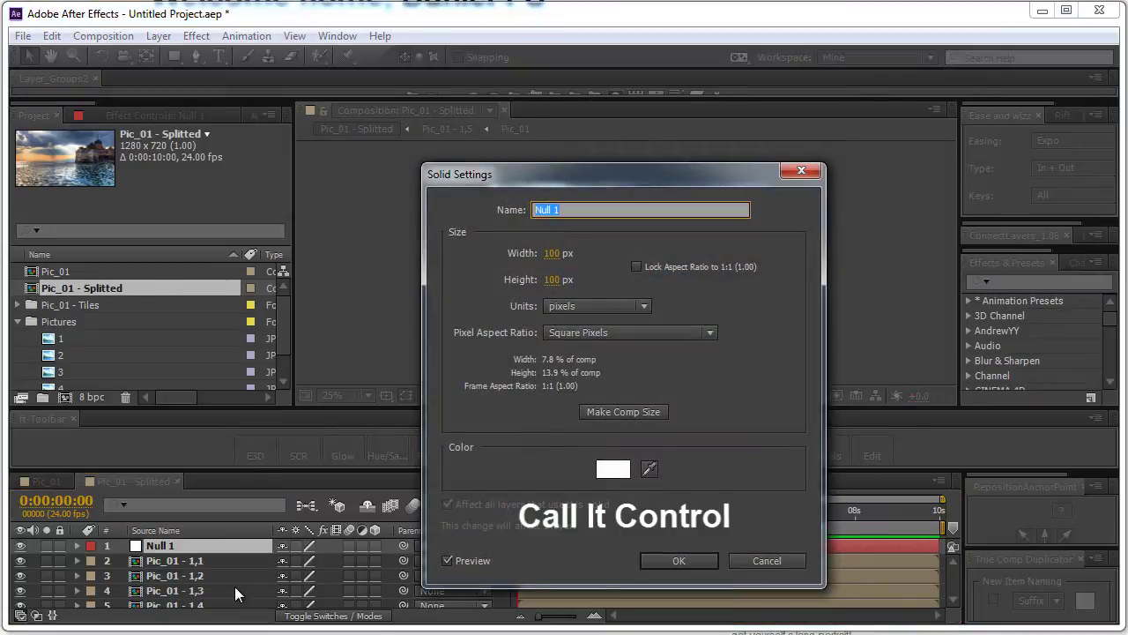
{"action": "type", "text": "Control"}
{"action": "key", "text": "Return"}
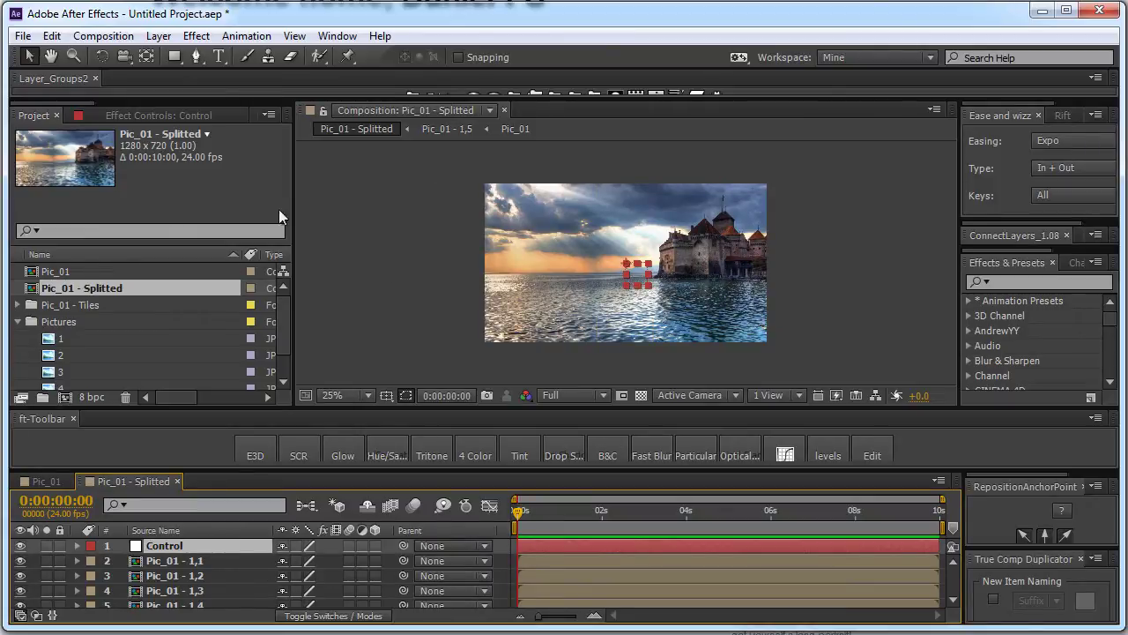
Apply the Angle Control effect to the Control null.
{"action": "left_click", "coordinate": [1029, 282]}
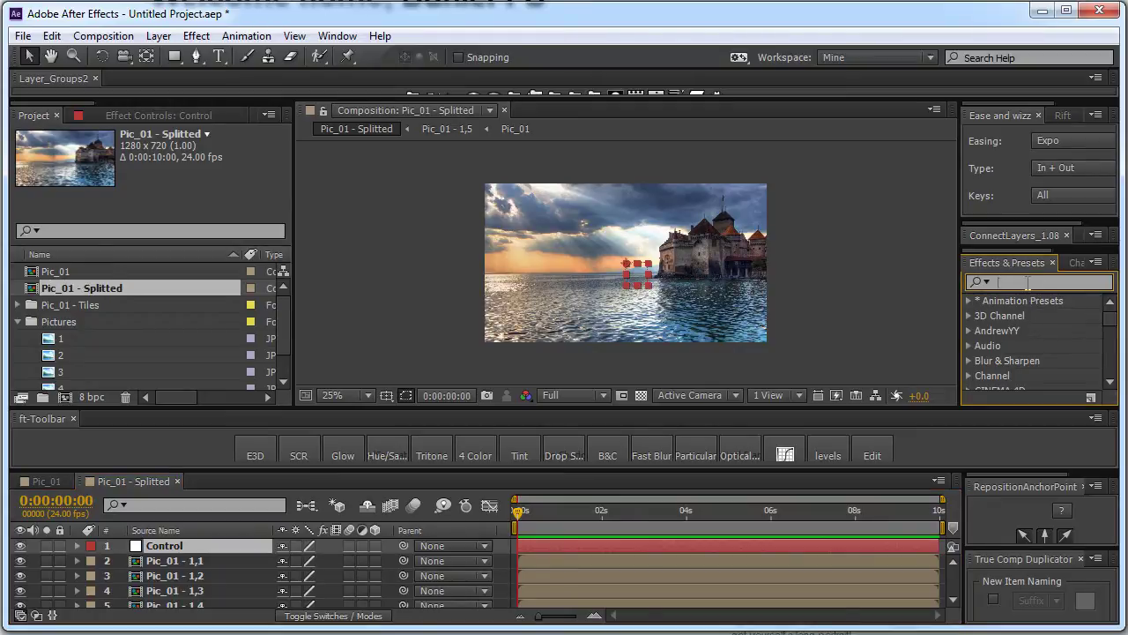
{"action": "type", "text": "angle c"}
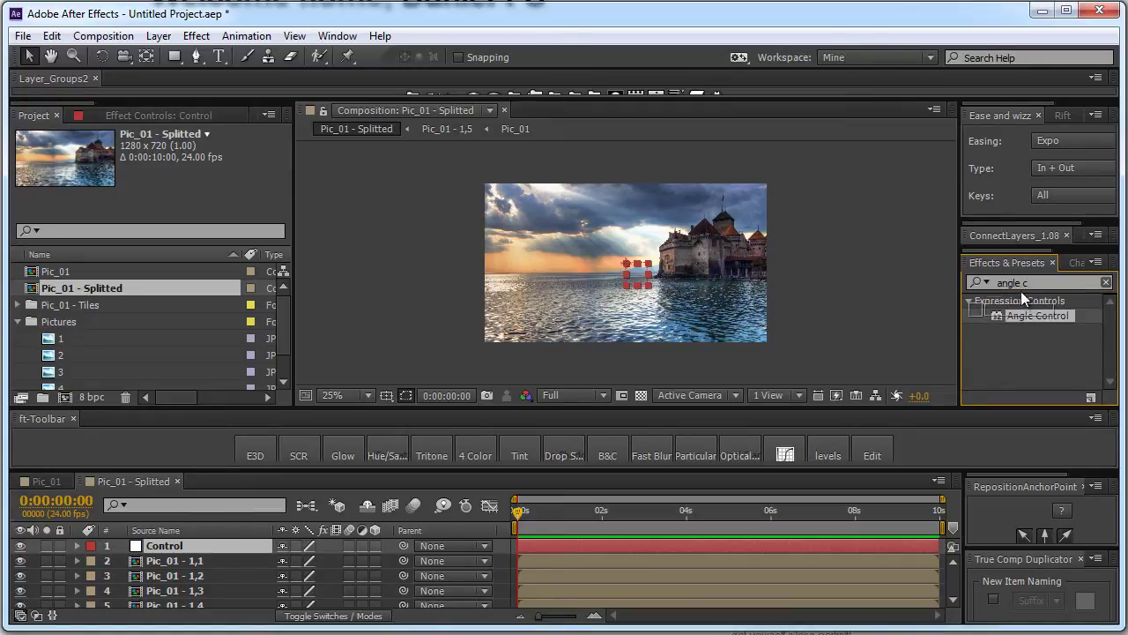
{"action": "left_click", "coordinate": [1045, 316]}
{"action": "left_click_drag", "start_coordinate": [1026, 321], "coordinate": [173, 546]}
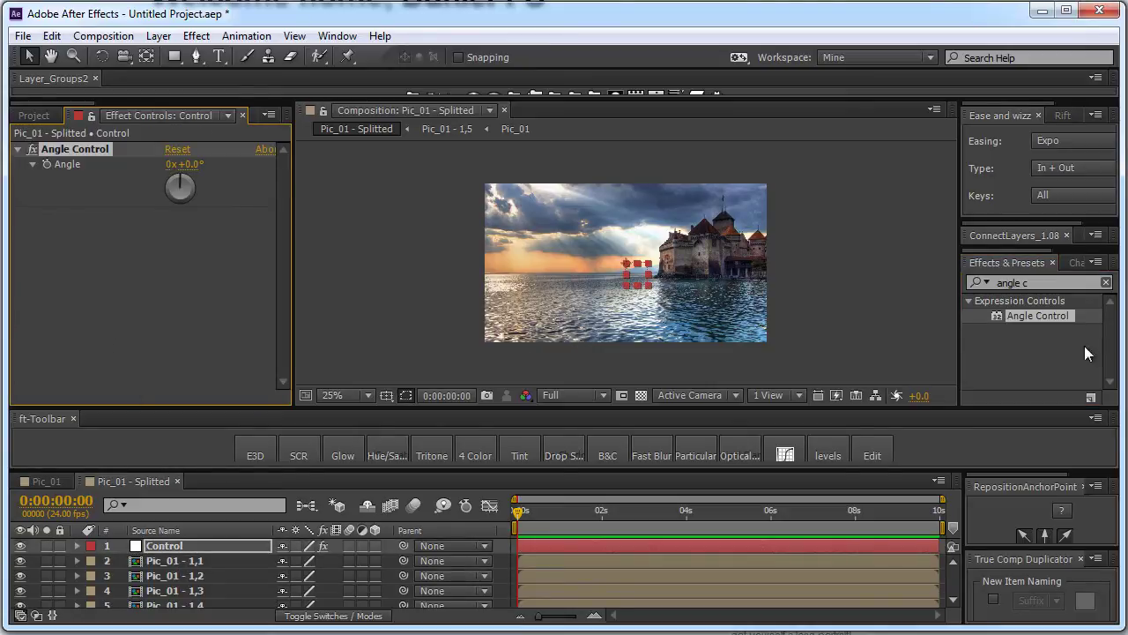
Clear the effects search and hide the Control null.
{"action": "left_click", "coordinate": [1106, 283]}
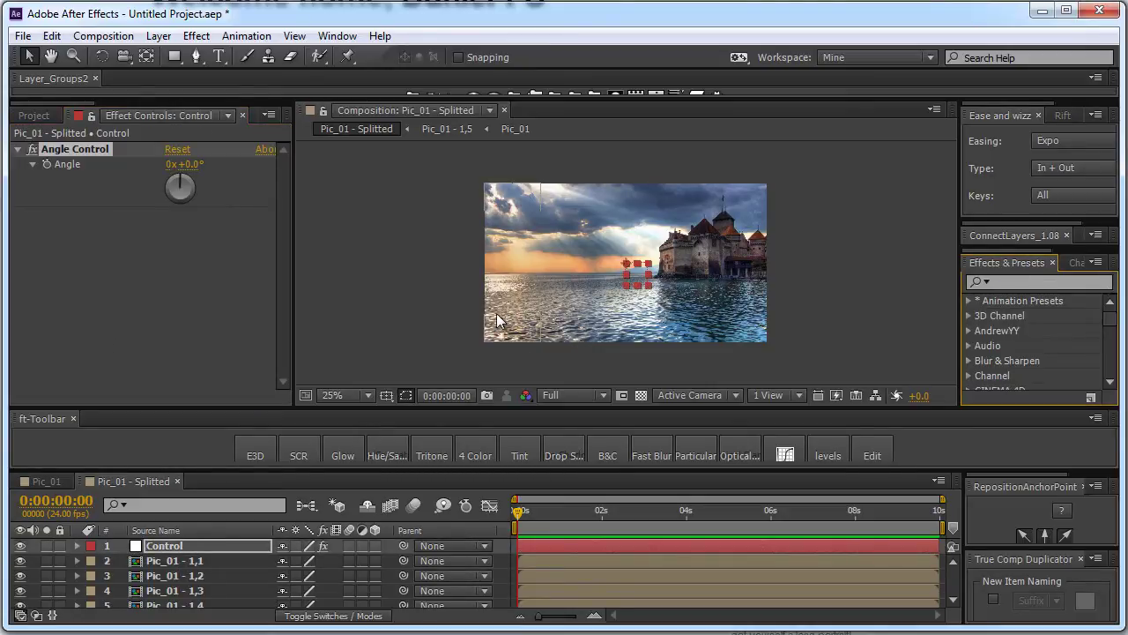
{"action": "left_click", "coordinate": [19, 547]}
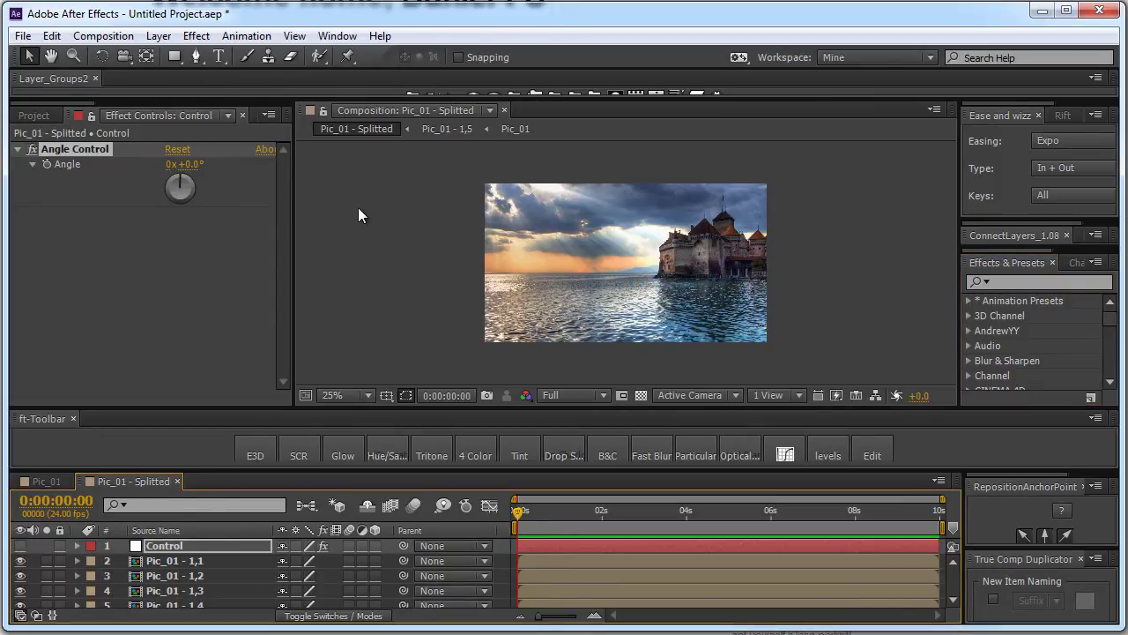
{"action": "left_click", "coordinate": [93, 128]}
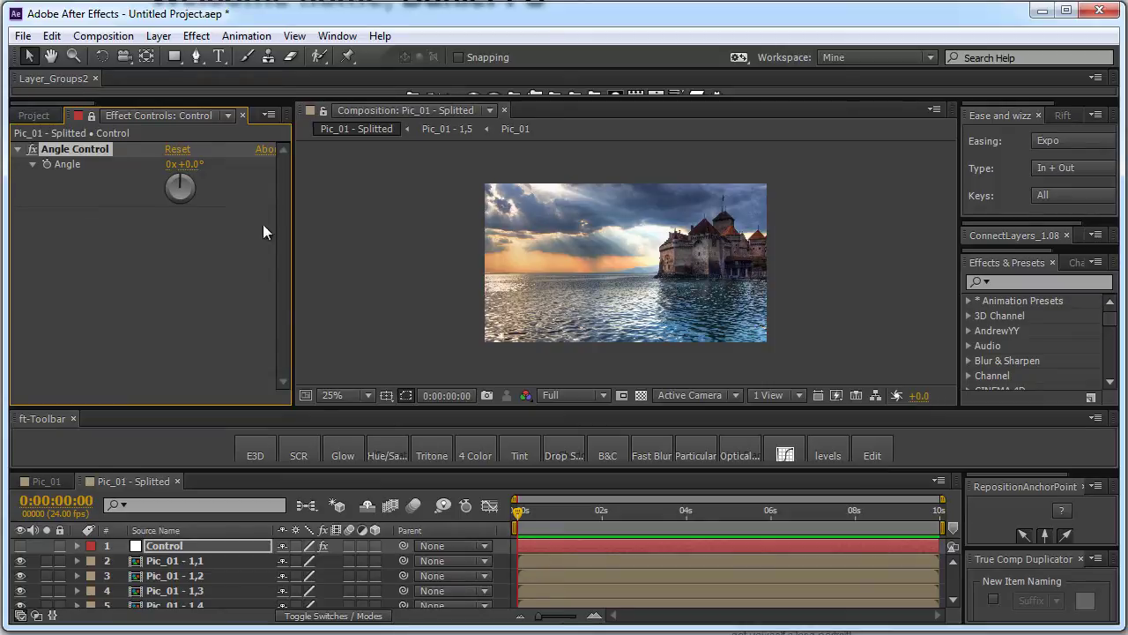
Make slice layers Pic_01 - 1,1 through 1,5 3D.
{"action": "left_click", "coordinate": [203, 561]}
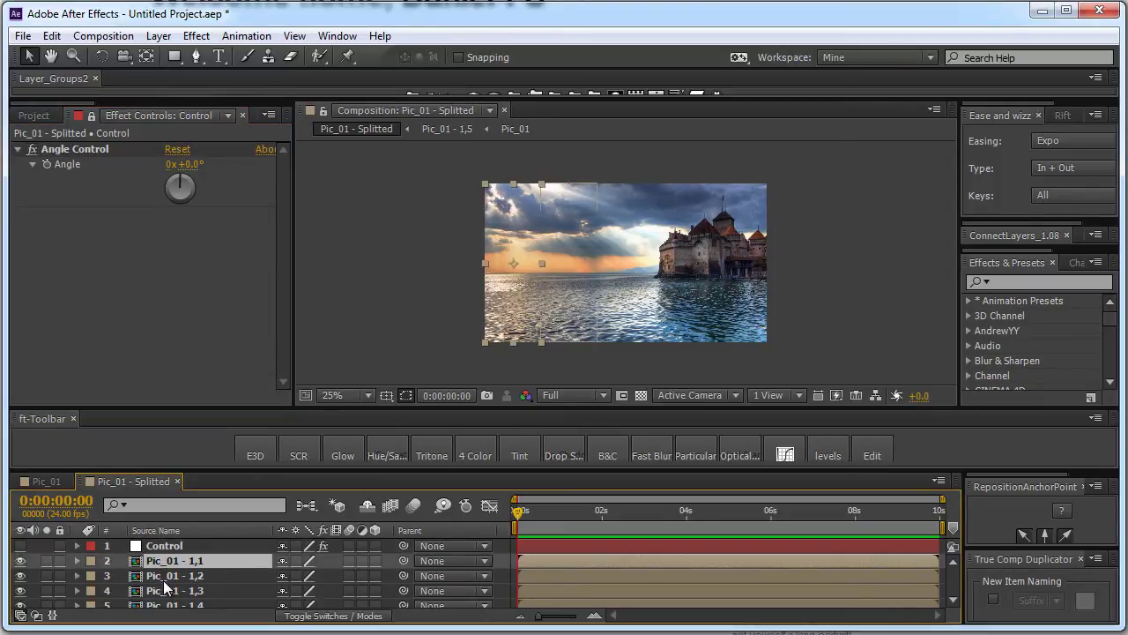
{"action": "scroll", "coordinate": [163, 581], "scroll_direction": "down", "scroll_amount": 1}
{"action": "left_click", "coordinate": [176, 601], "text": "shift"}
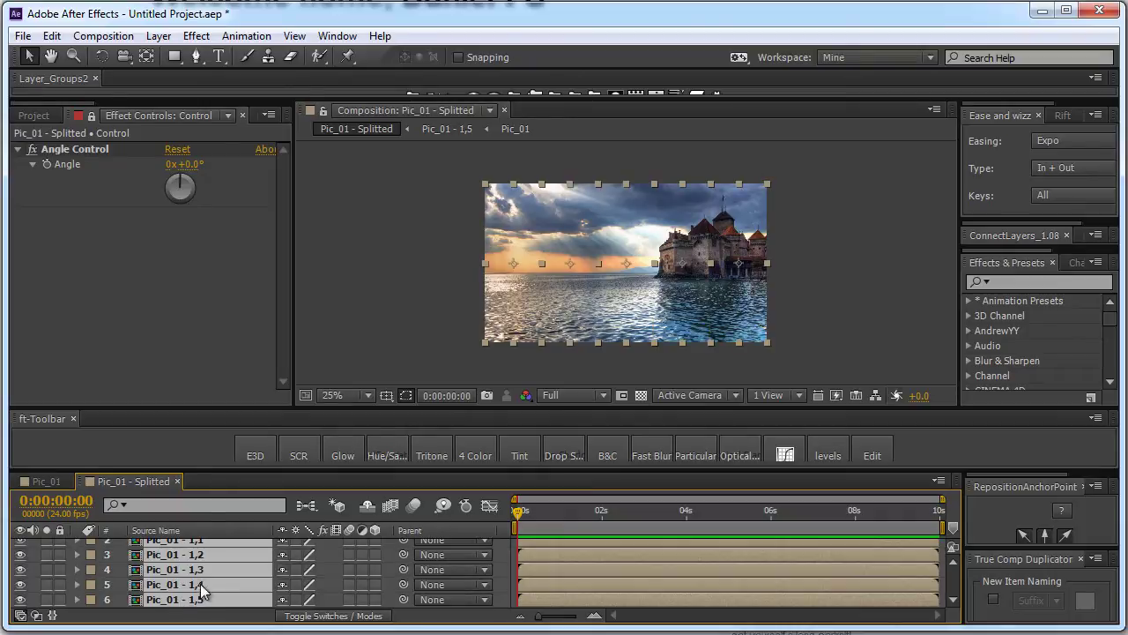
{"action": "scroll", "coordinate": [362, 577], "scroll_direction": "up", "scroll_amount": 1}
{"action": "left_click", "coordinate": [374, 561]}
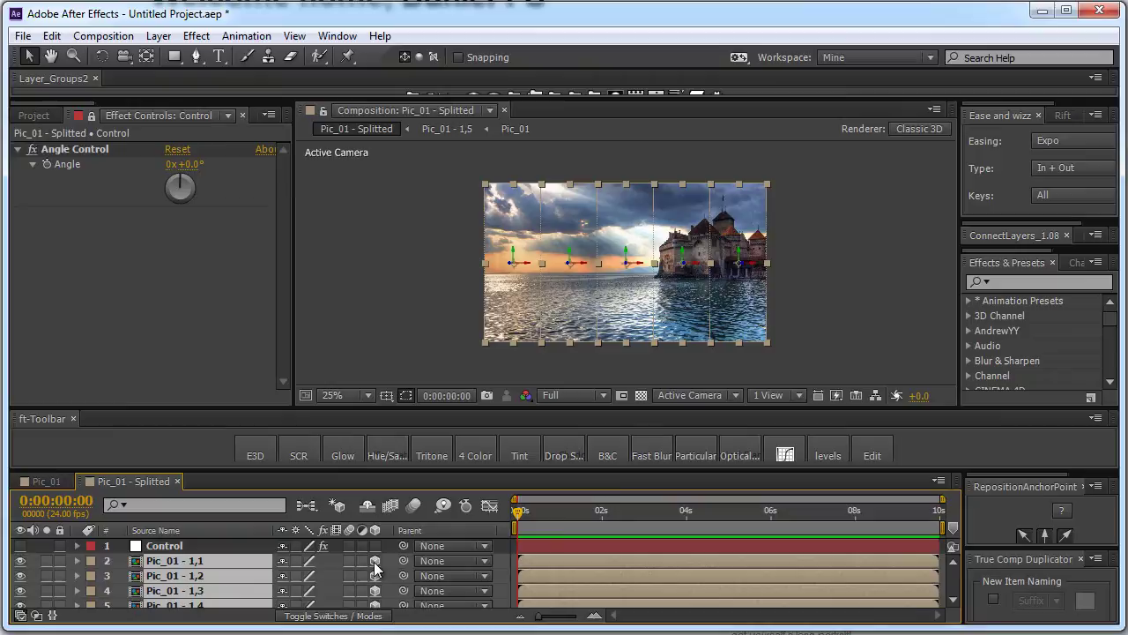
Reposition each slice's anchor point to its left-middle edge.
{"action": "scroll", "coordinate": [324, 548], "scroll_direction": "down", "scroll_amount": 1}
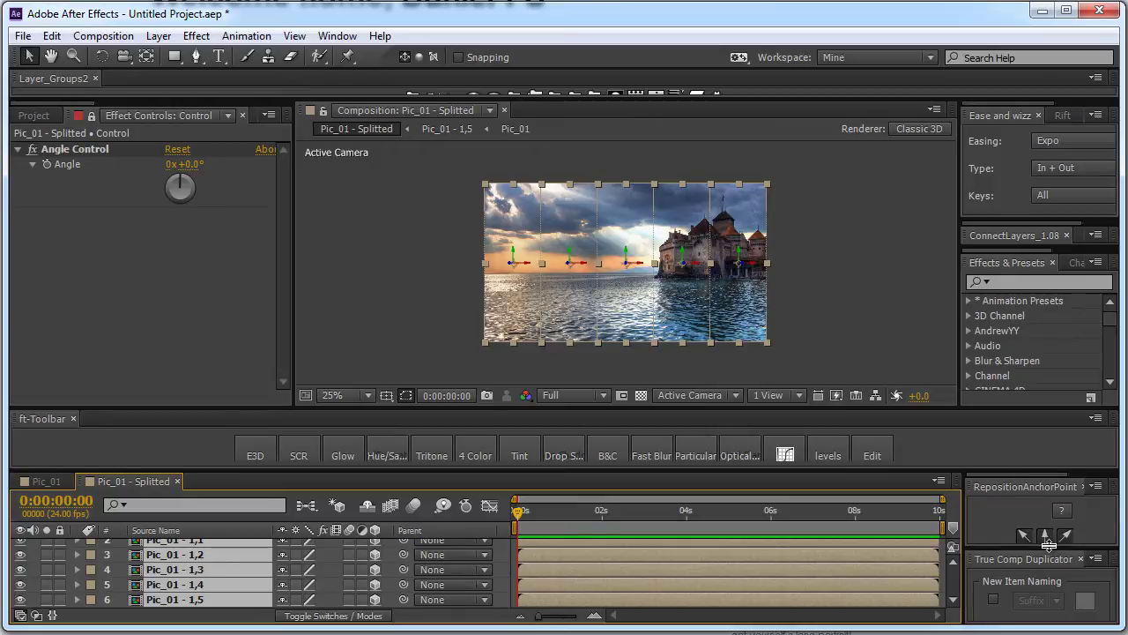
{"action": "left_click_drag", "start_coordinate": [1048, 544], "coordinate": [1050, 617]}
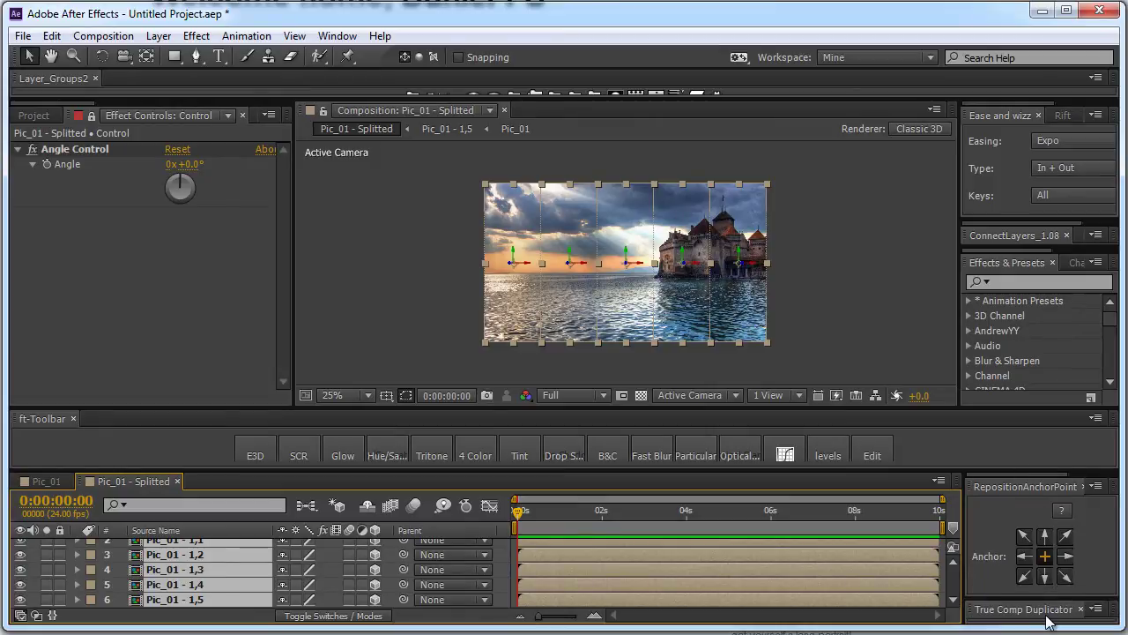
{"action": "left_click", "coordinate": [1024, 558]}
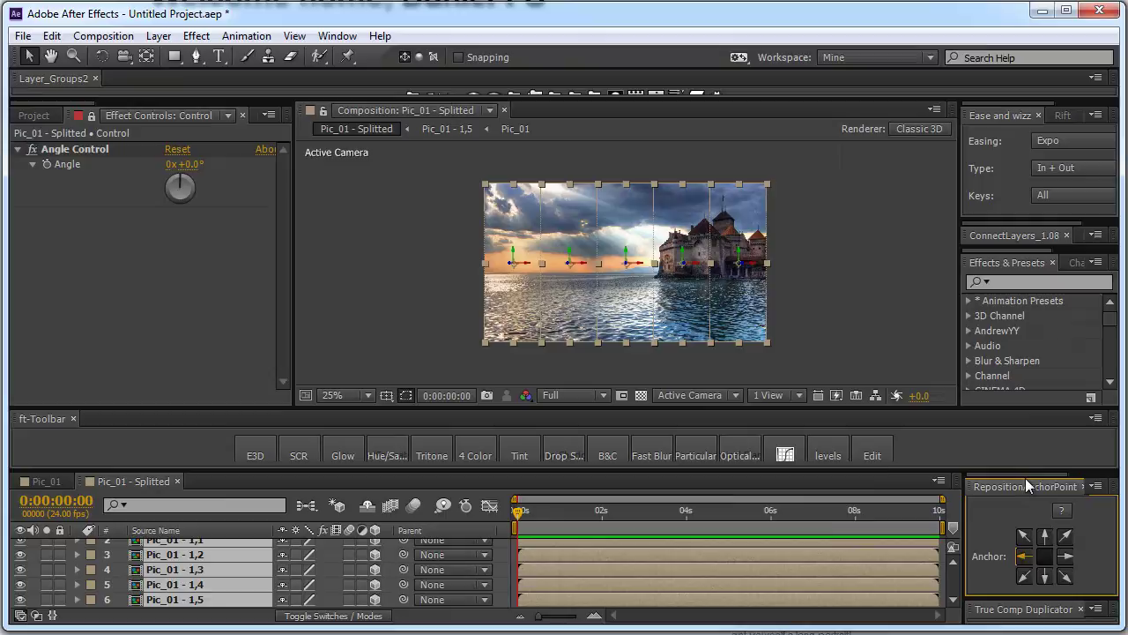
{"action": "left_click_drag", "start_coordinate": [1022, 471], "coordinate": [1023, 436]}
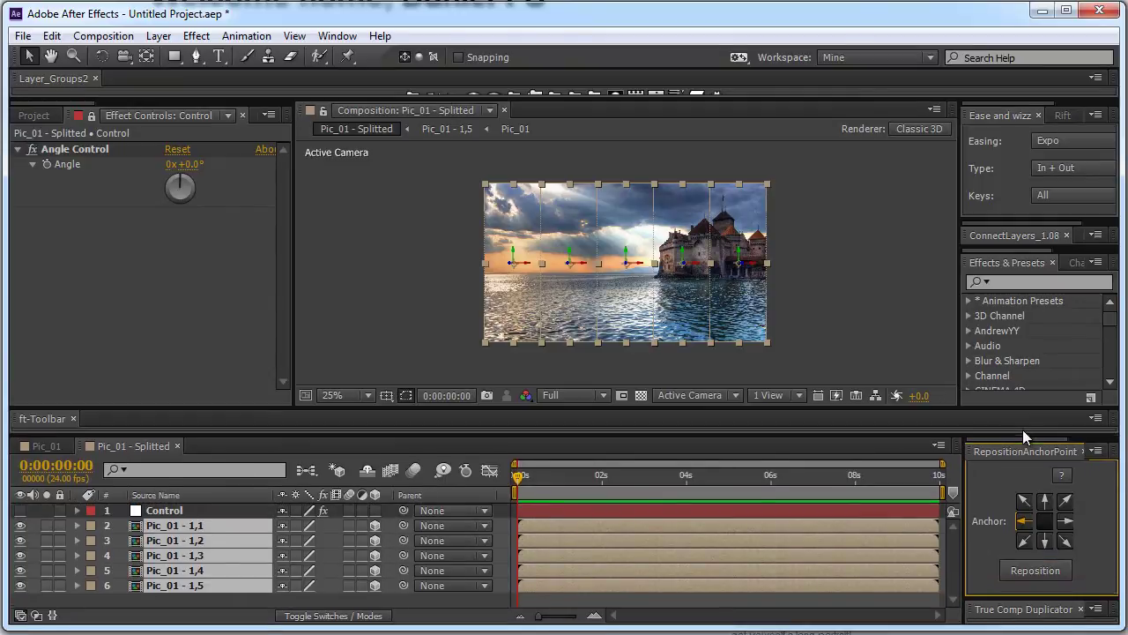
{"action": "left_click", "coordinate": [1034, 570]}
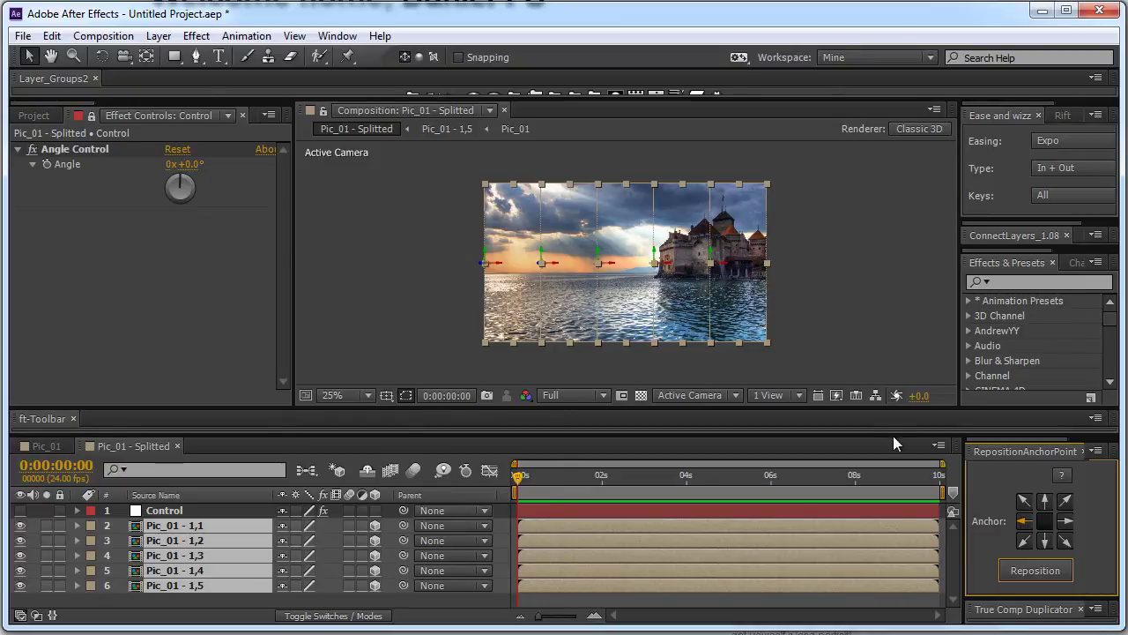
{"action": "left_click_drag", "start_coordinate": [851, 434], "coordinate": [852, 453]}
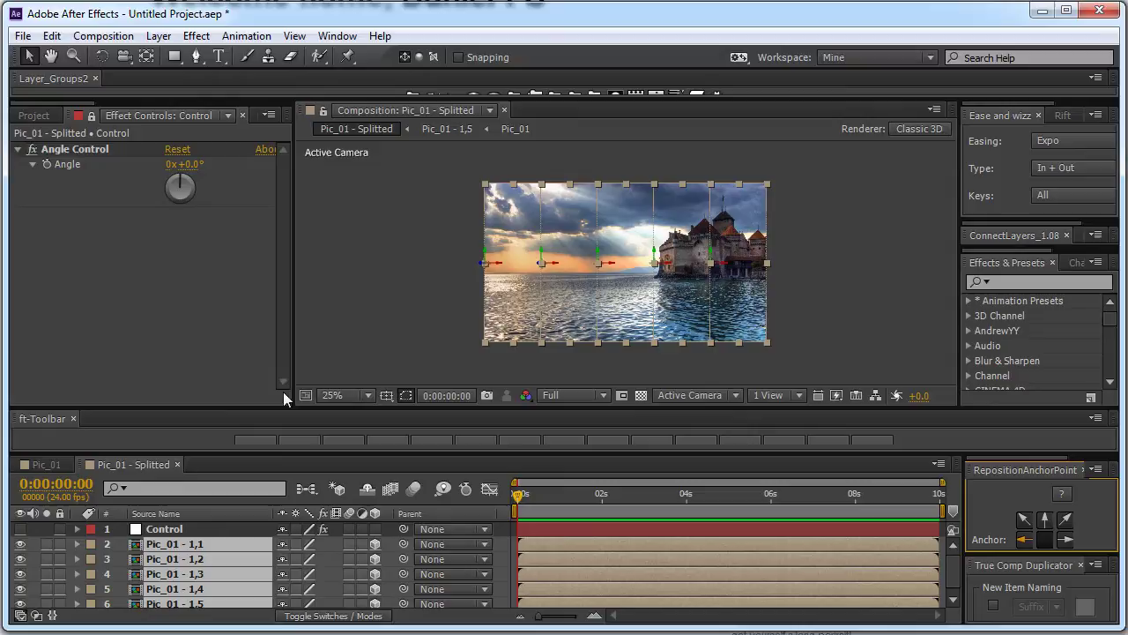
Link Pic_01 - 1,1's Y Rotation to the Control null's Angle with an expression.
{"action": "left_click", "coordinate": [345, 300]}
{"action": "left_click", "coordinate": [171, 542]}
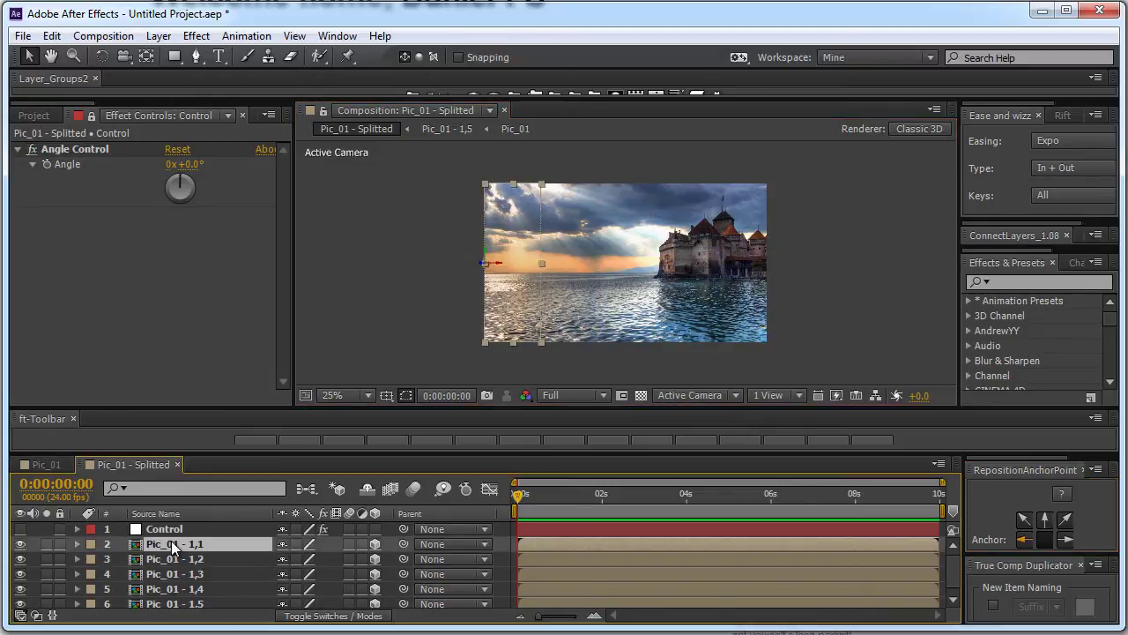
{"action": "key", "text": "r"}
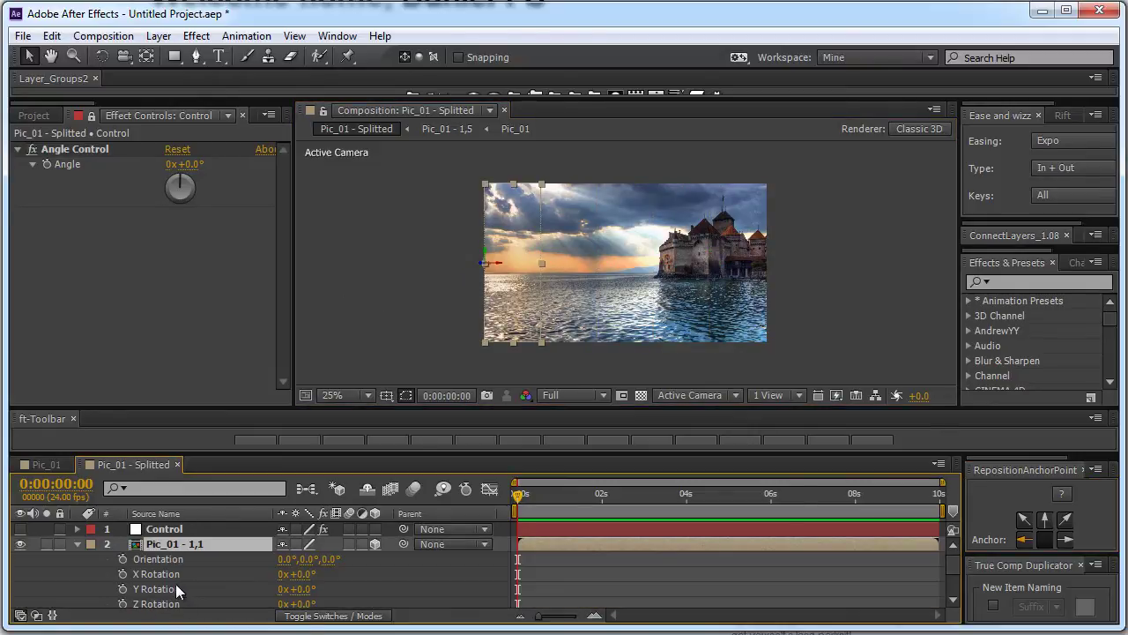
{"action": "scroll", "coordinate": [223, 569], "scroll_direction": "down", "scroll_amount": 1}
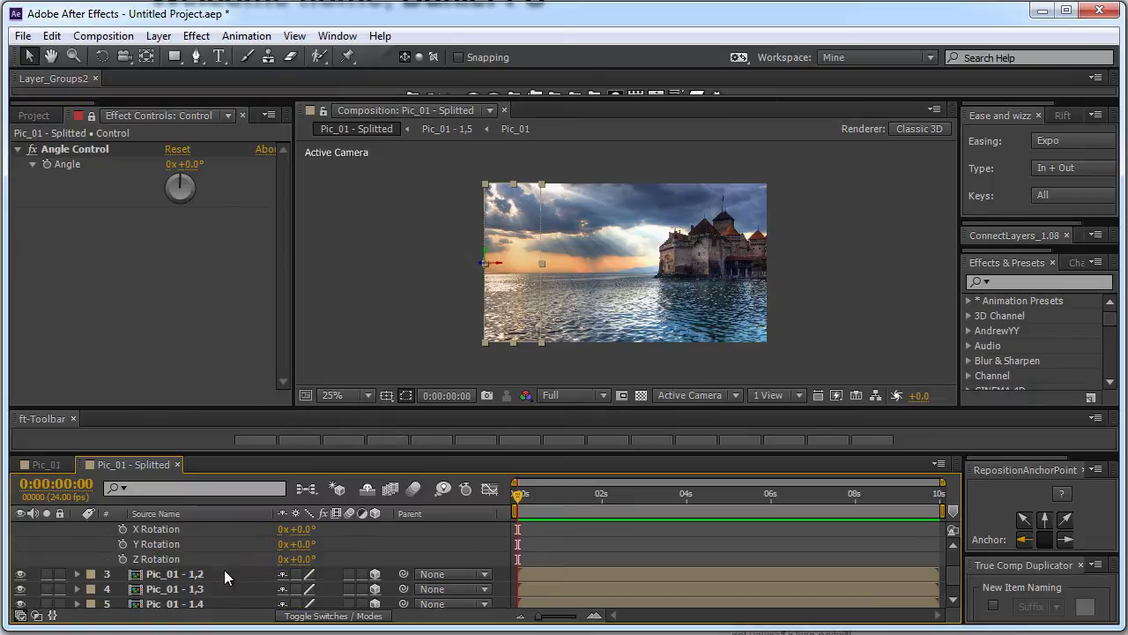
{"action": "left_click", "coordinate": [123, 548], "text": "alt"}
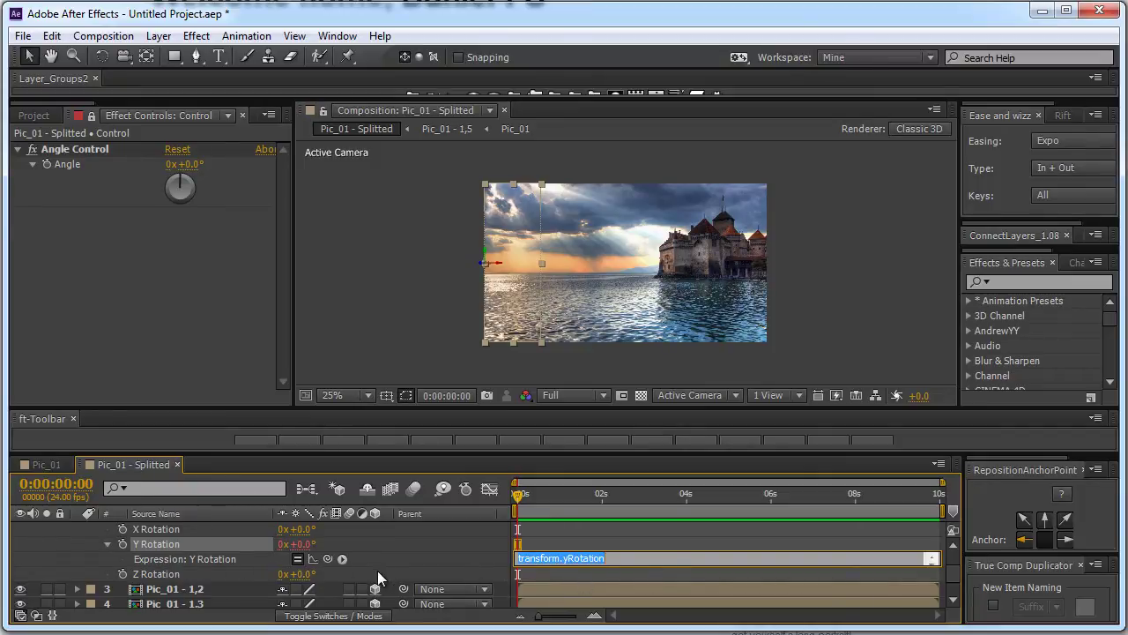
{"action": "scroll", "coordinate": [321, 573], "scroll_direction": "up", "scroll_amount": 1}
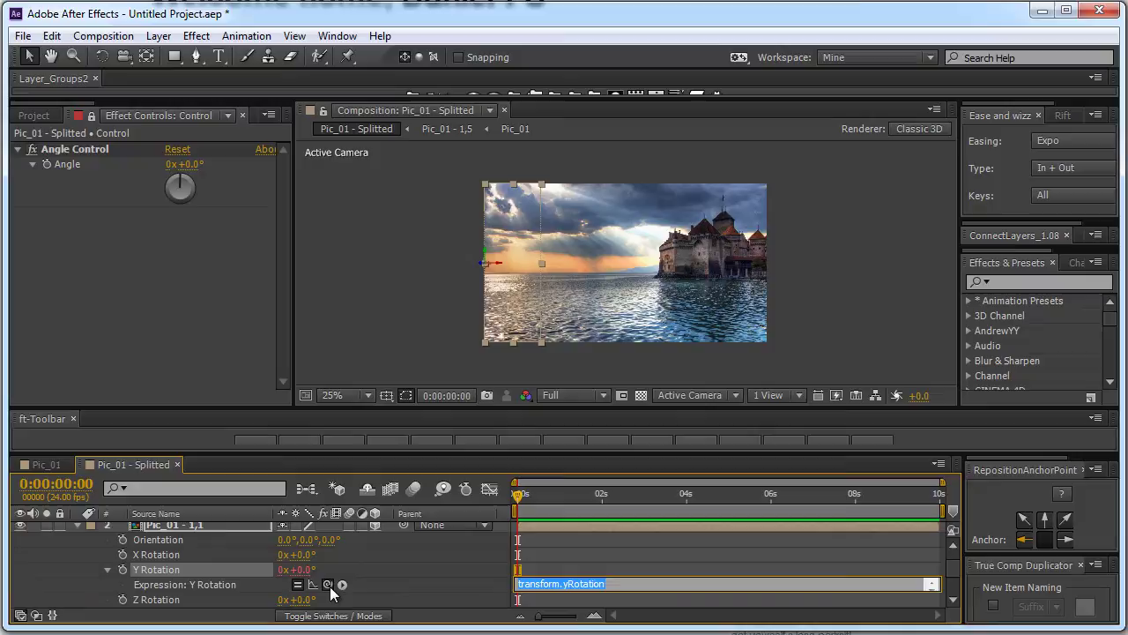
{"action": "left_click_drag", "start_coordinate": [329, 584], "coordinate": [101, 167]}
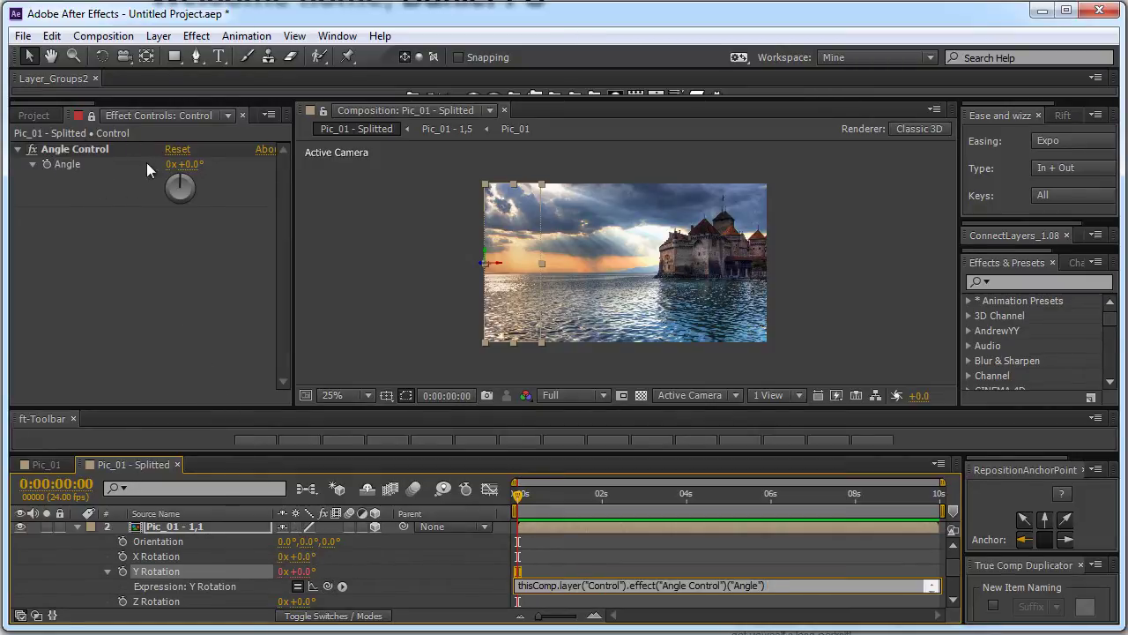
{"action": "left_click", "coordinate": [425, 572]}
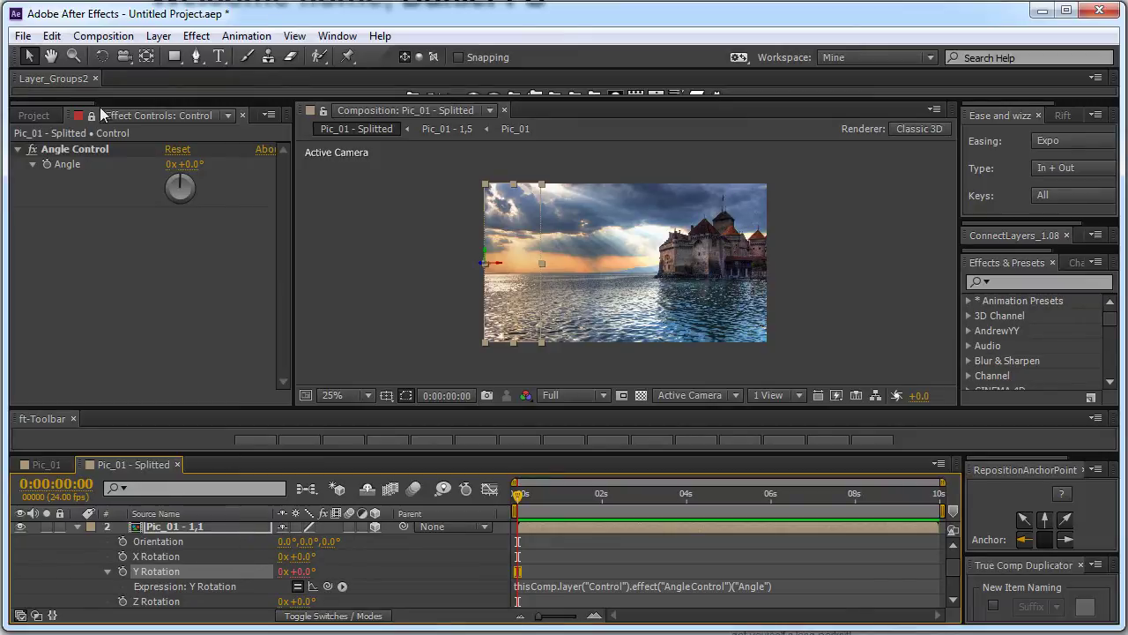
Select the remaining strip layers Pic_01 - 1,2 onward, then deselect them.
{"action": "scroll", "coordinate": [204, 573], "scroll_direction": "down", "scroll_amount": 3}
{"action": "left_click", "coordinate": [205, 574]}
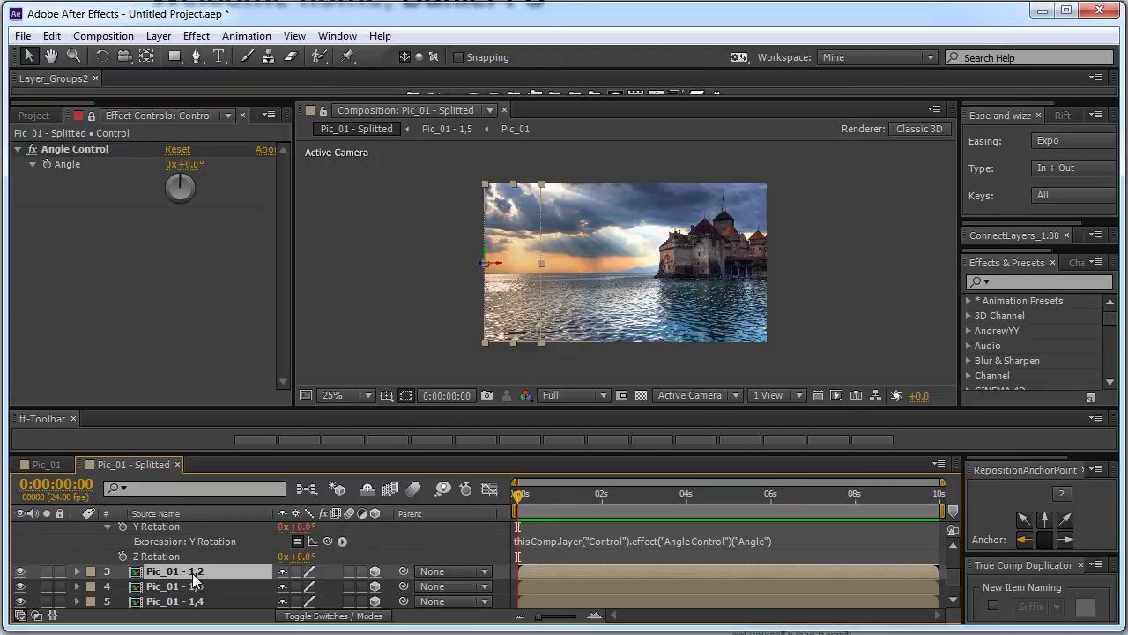
{"action": "scroll", "coordinate": [202, 578], "scroll_direction": "down", "scroll_amount": 1}
{"action": "left_click", "coordinate": [201, 600], "text": "shift"}
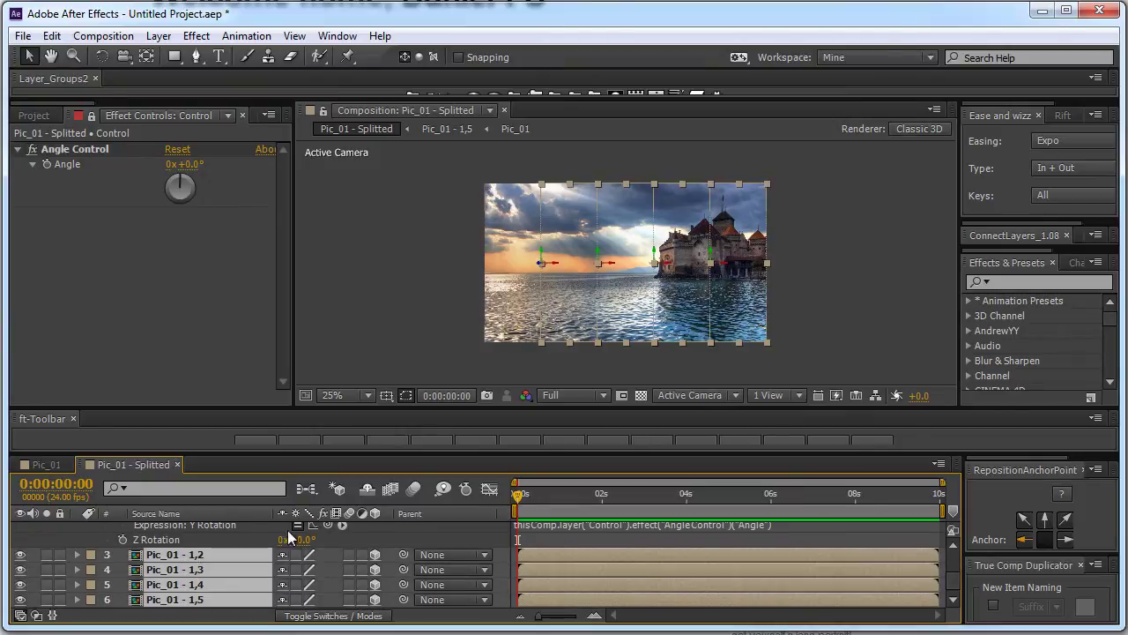
{"action": "left_click", "coordinate": [385, 323]}
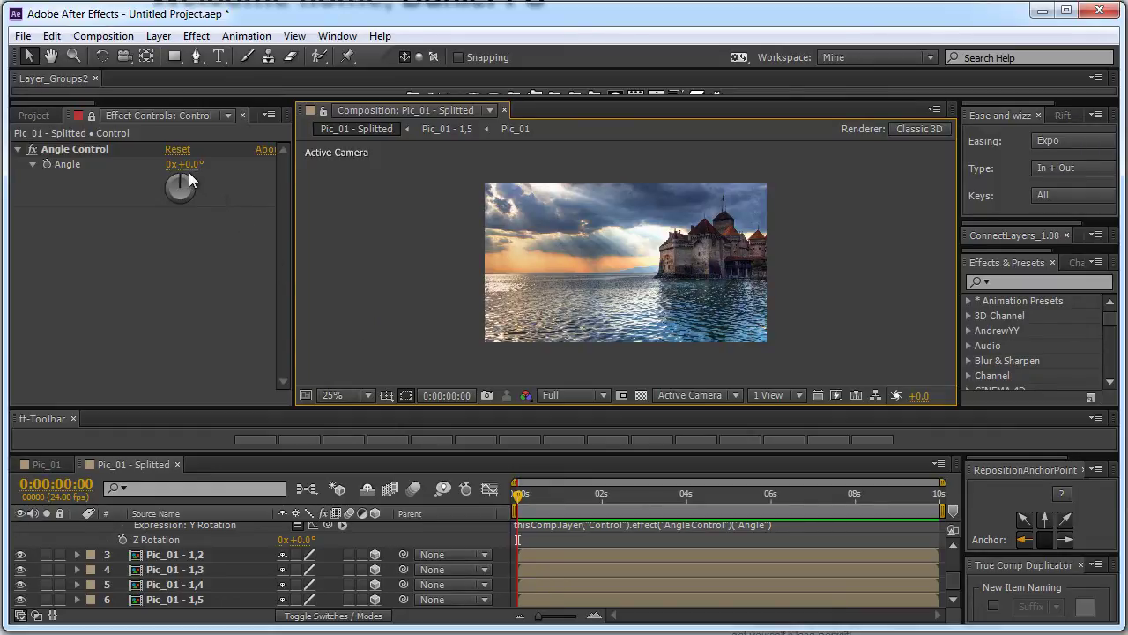
Try and undo an Angle change, then parent the five strips in a chain with LayerChain.jsx.
{"action": "left_click_drag", "start_coordinate": [181, 164], "coordinate": [295, 212]}
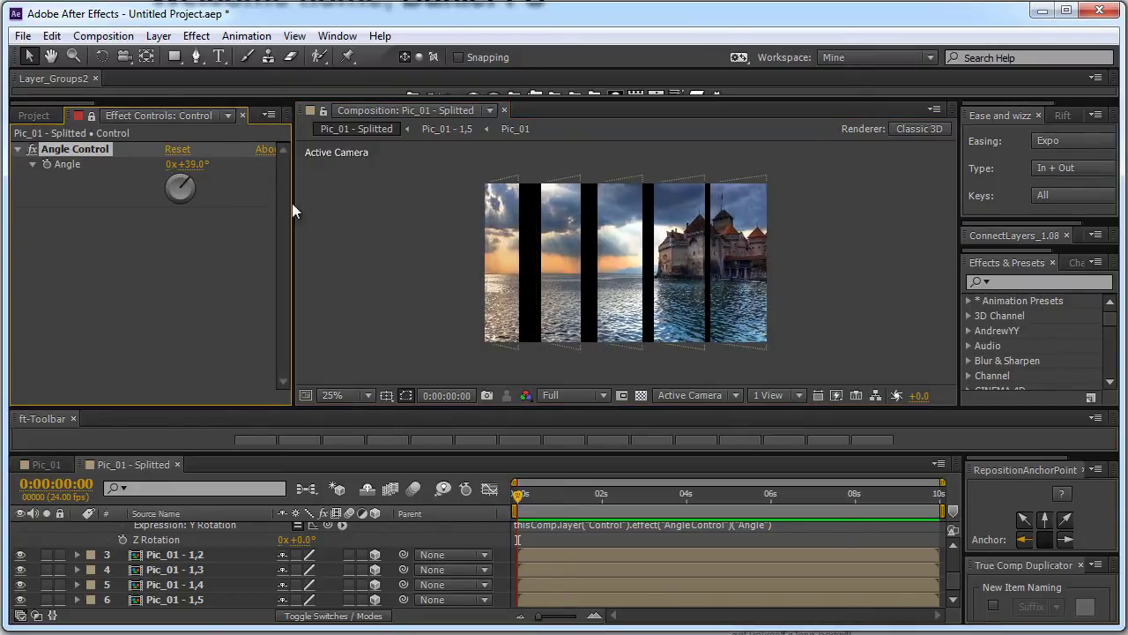
{"action": "key", "text": "period"}
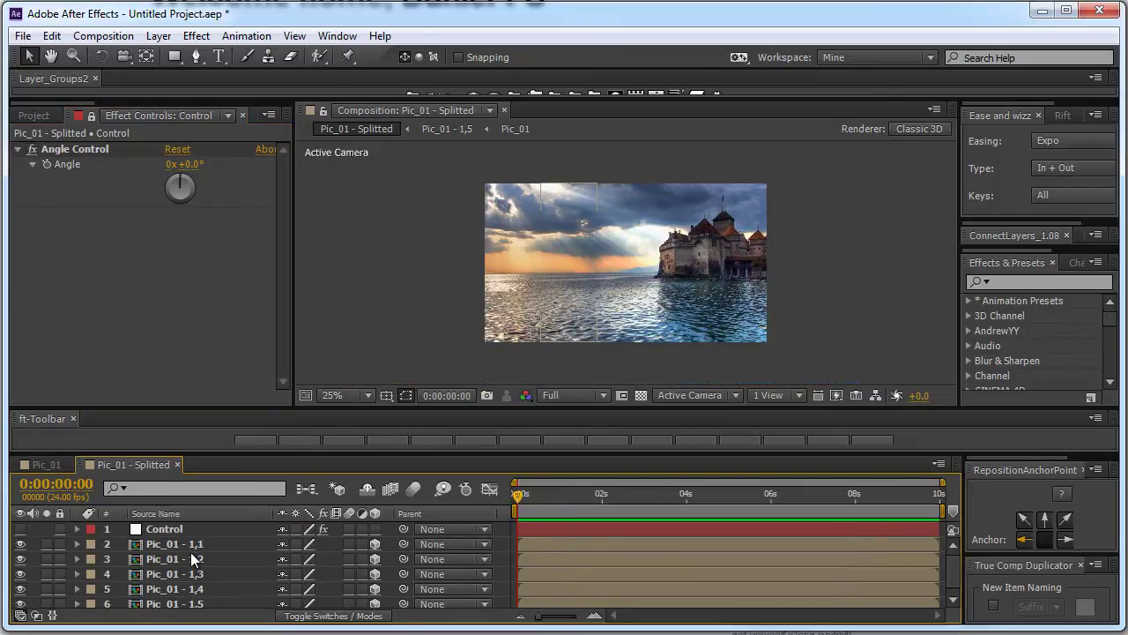
{"action": "left_click", "coordinate": [193, 546]}
{"action": "left_click", "coordinate": [178, 605], "text": "shift"}
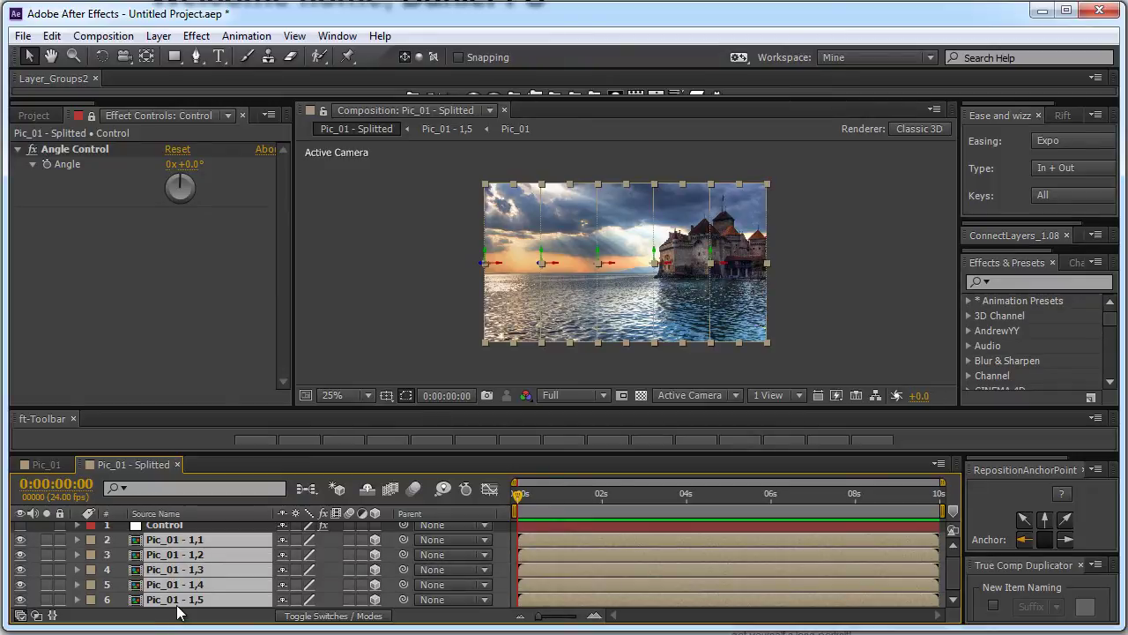
{"action": "left_click", "coordinate": [23, 35]}
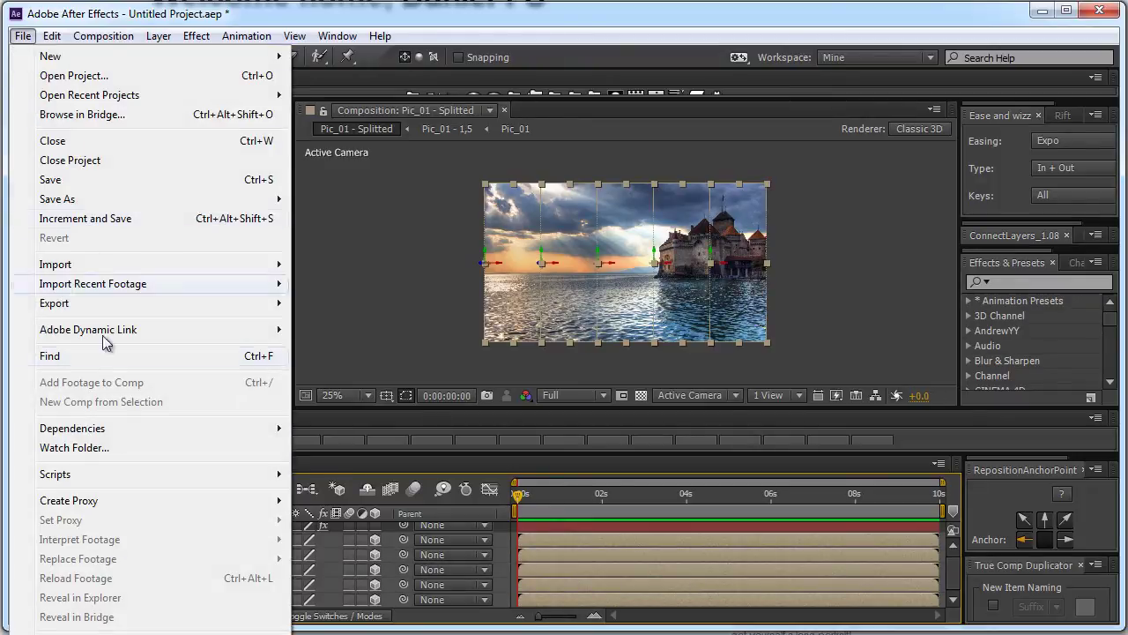
{"action": "mouse_move", "coordinate": [101, 477]}
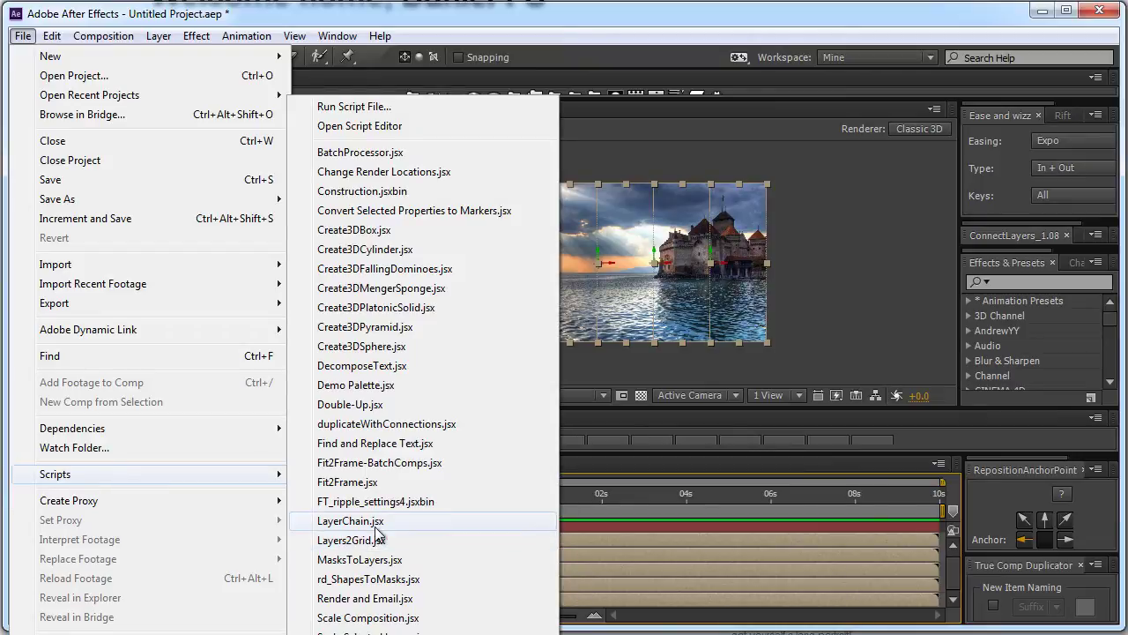
{"action": "left_click", "coordinate": [376, 529]}
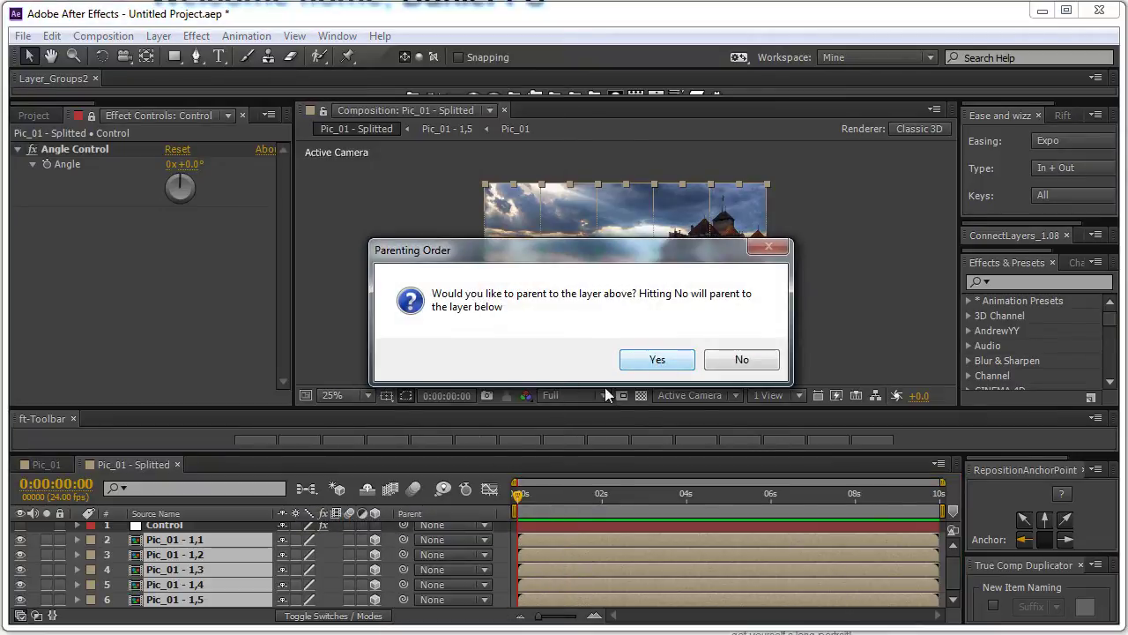
{"action": "left_click", "coordinate": [656, 359]}
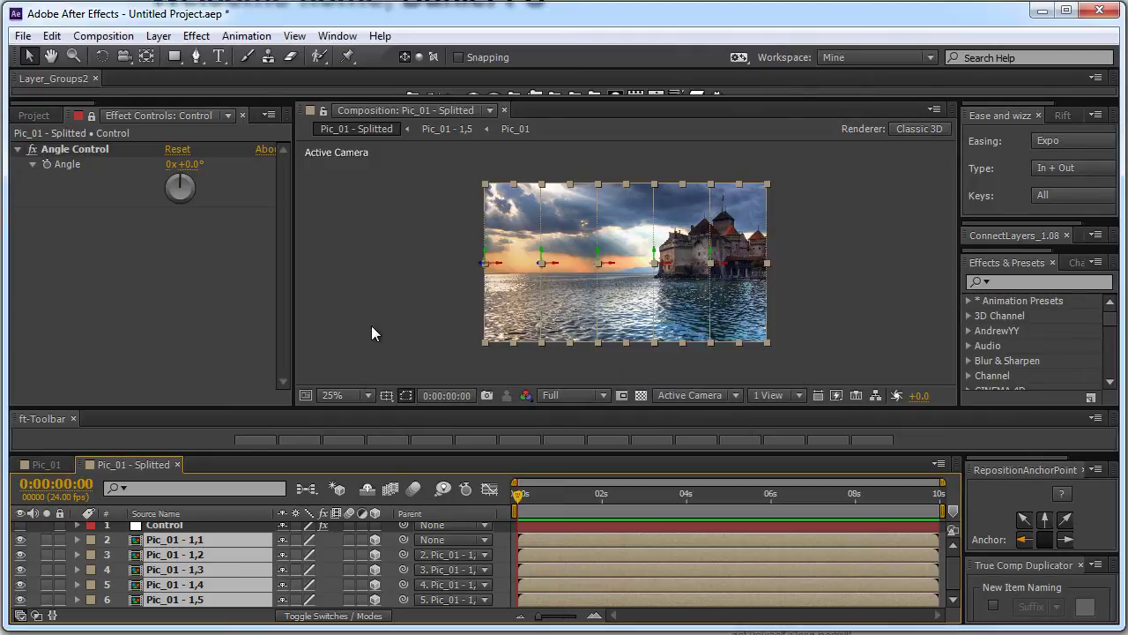
Preview the bend by scrubbing, then enter -35 as the Control layer's Angle.
{"action": "left_click", "coordinate": [371, 380]}
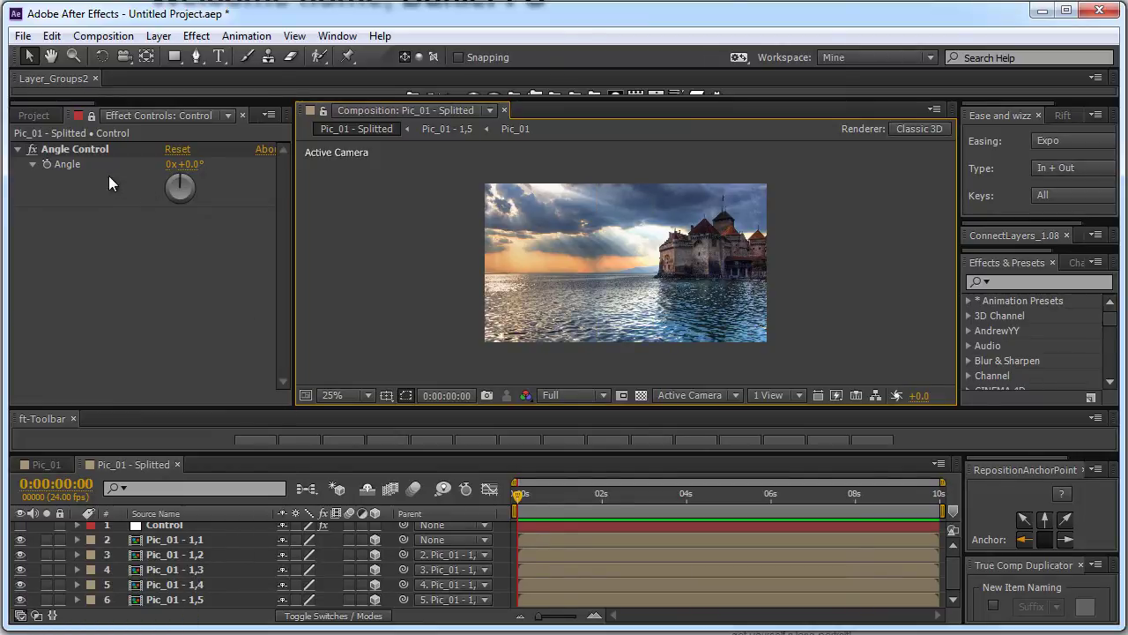
{"action": "mouse_move", "coordinate": [190, 181]}
{"action": "left_mouse_down"}
{"action": "mouse_move", "coordinate": [196, 188]}
{"action": "mouse_move", "coordinate": [176, 192]}
{"action": "mouse_move", "coordinate": [203, 178]}
{"action": "mouse_move", "coordinate": [195, 166]}
{"action": "left_mouse_up"}
{"action": "left_click", "coordinate": [437, 289]}
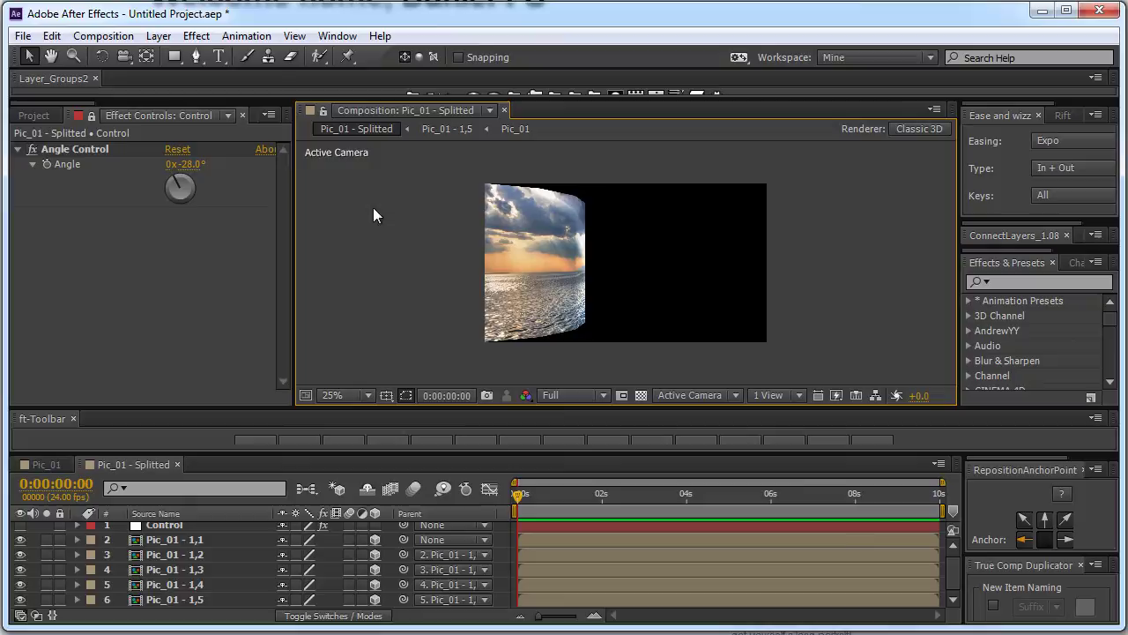
{"action": "left_click", "coordinate": [189, 164]}
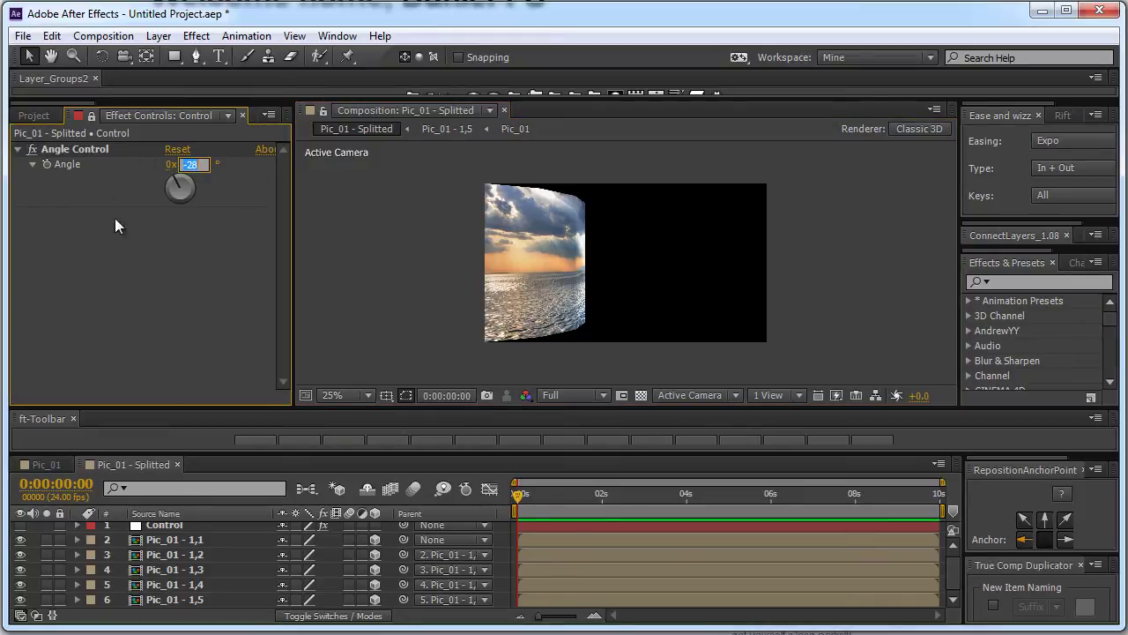
{"action": "type", "text": "-35"}
{"action": "key", "text": "Return"}
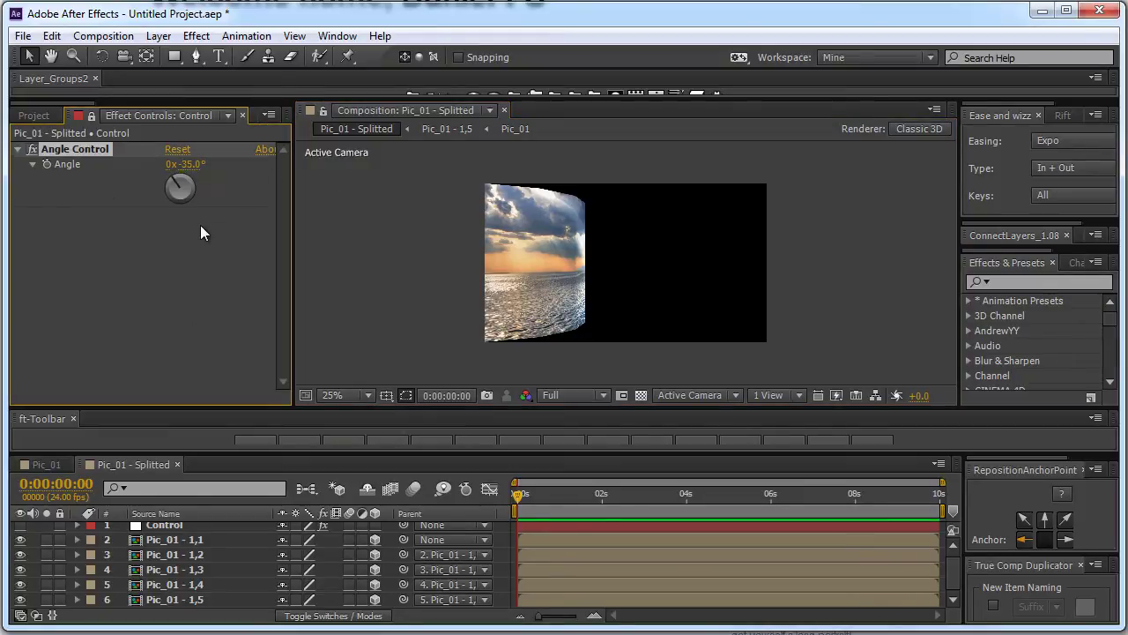
{"action": "left_click", "coordinate": [349, 250]}
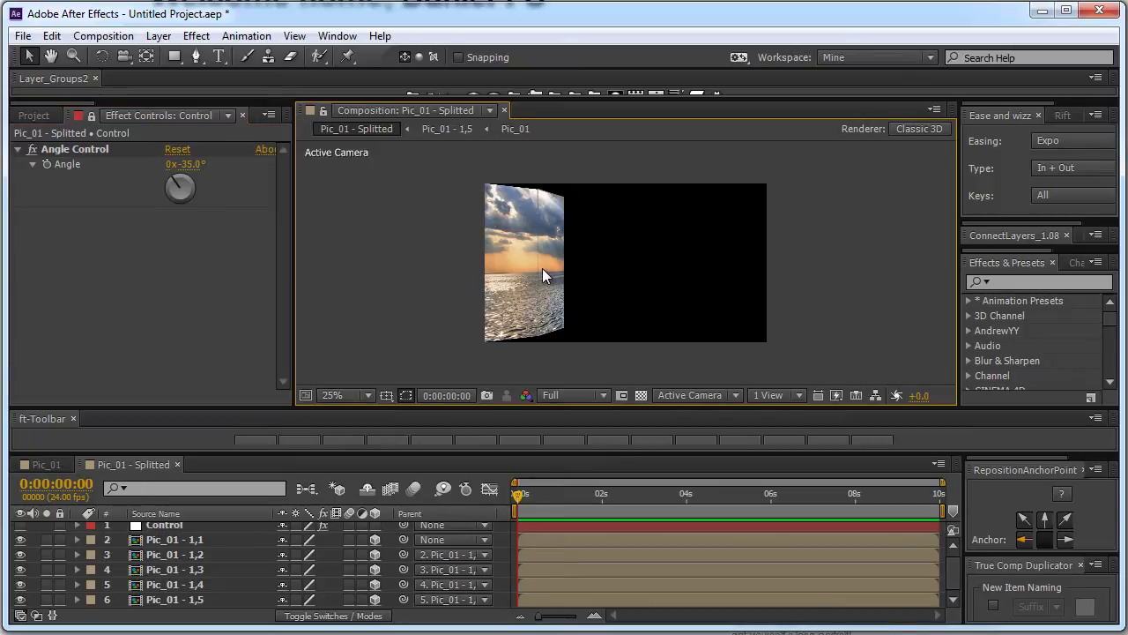
Nest Pic_01 - Splitted in a new composition from the Project panel.
{"action": "left_click", "coordinate": [44, 117]}
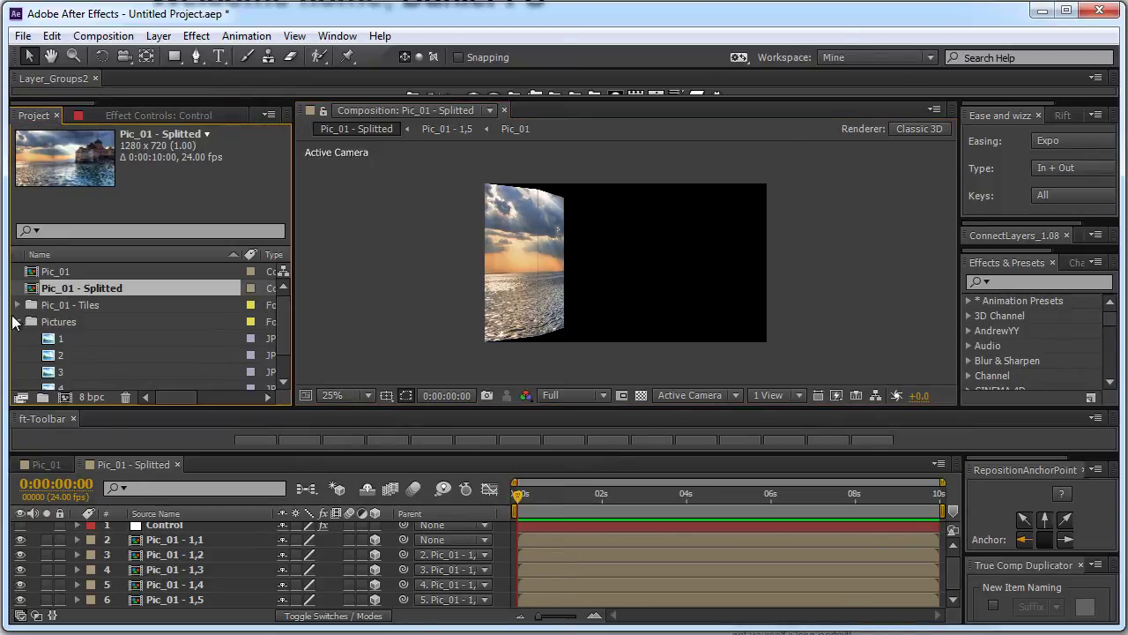
{"action": "left_click", "coordinate": [17, 321]}
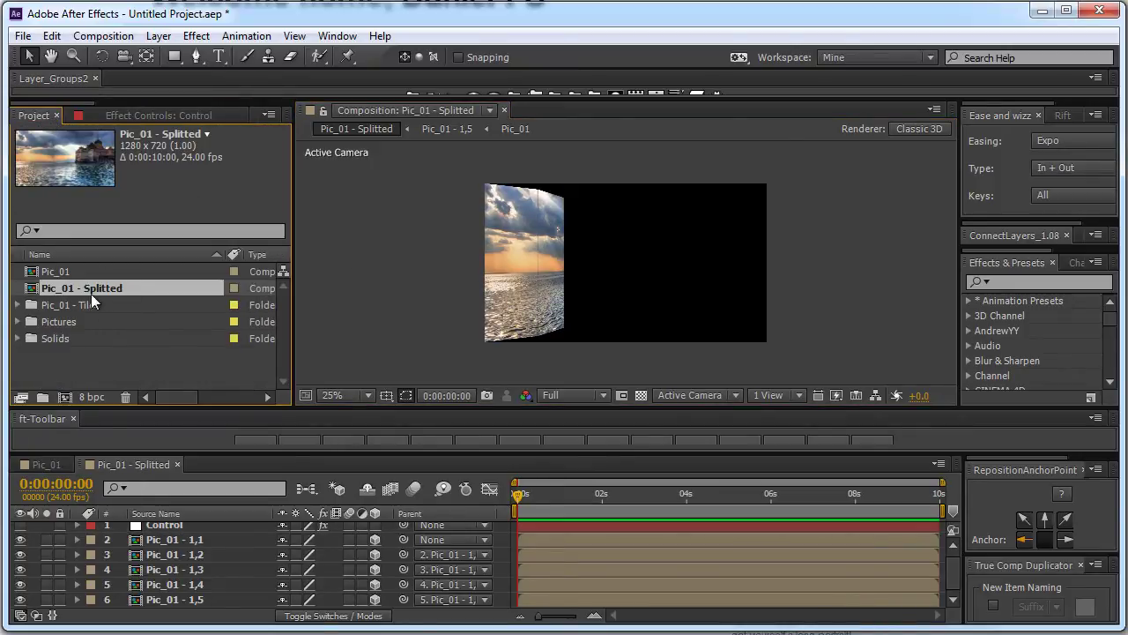
{"action": "left_click_drag", "start_coordinate": [88, 295], "coordinate": [65, 396]}
Rename the new comp Pic_01 -Curved and enable Collapse Transformations on its nested layer.
{"action": "key", "text": "Return"}
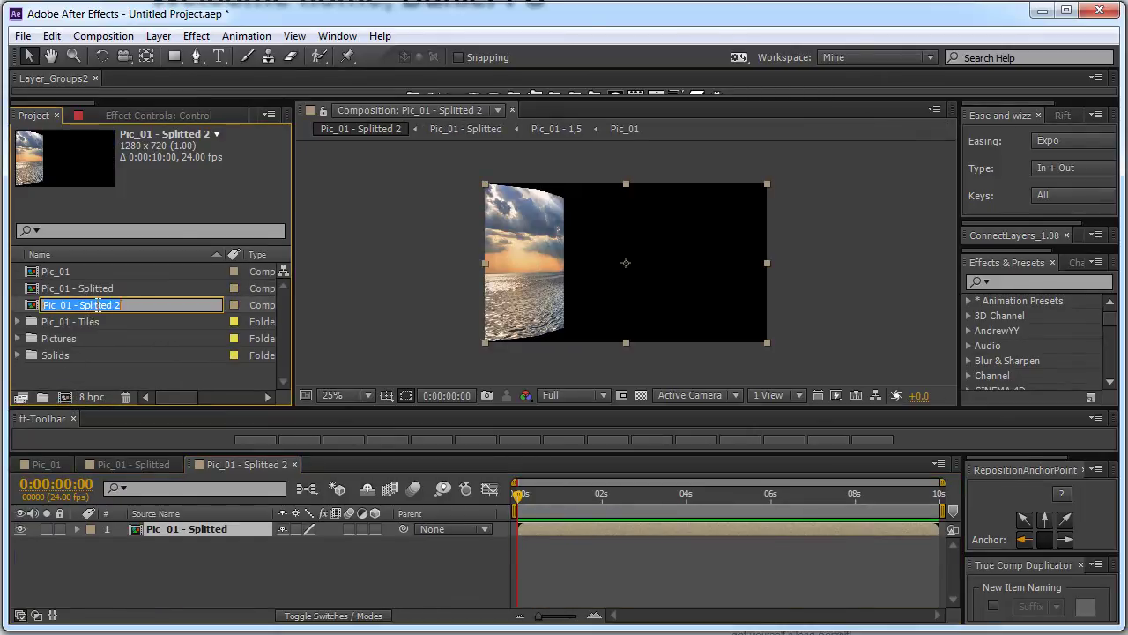
{"action": "left_click_drag", "start_coordinate": [80, 309], "coordinate": [301, 345]}
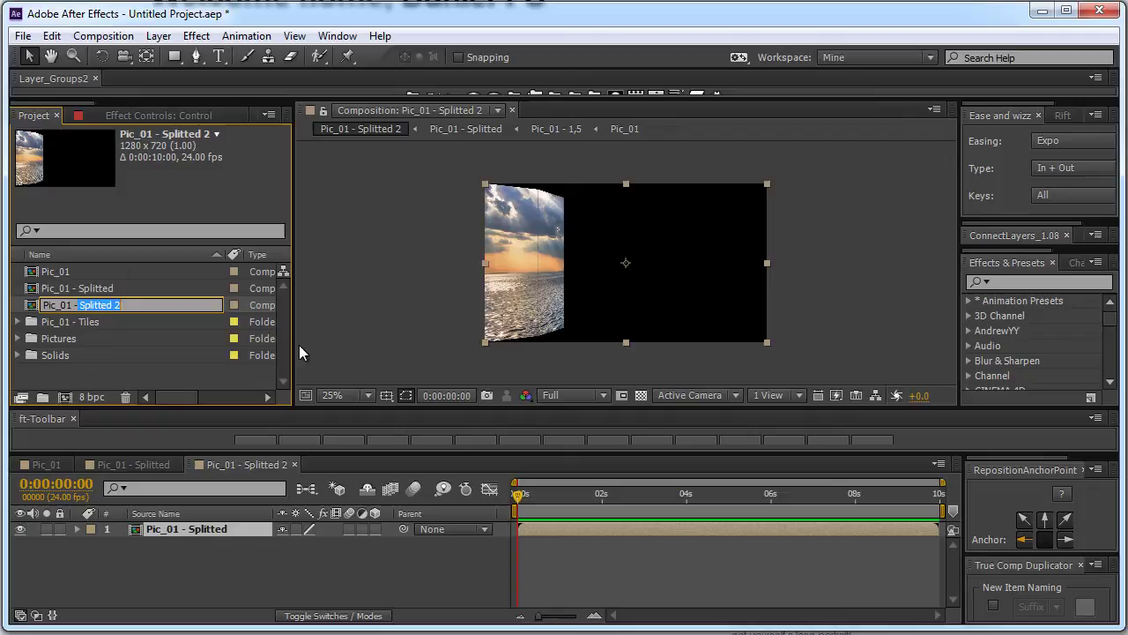
{"action": "key", "text": "BackSpace"}
{"action": "type", "text": "Curved"}
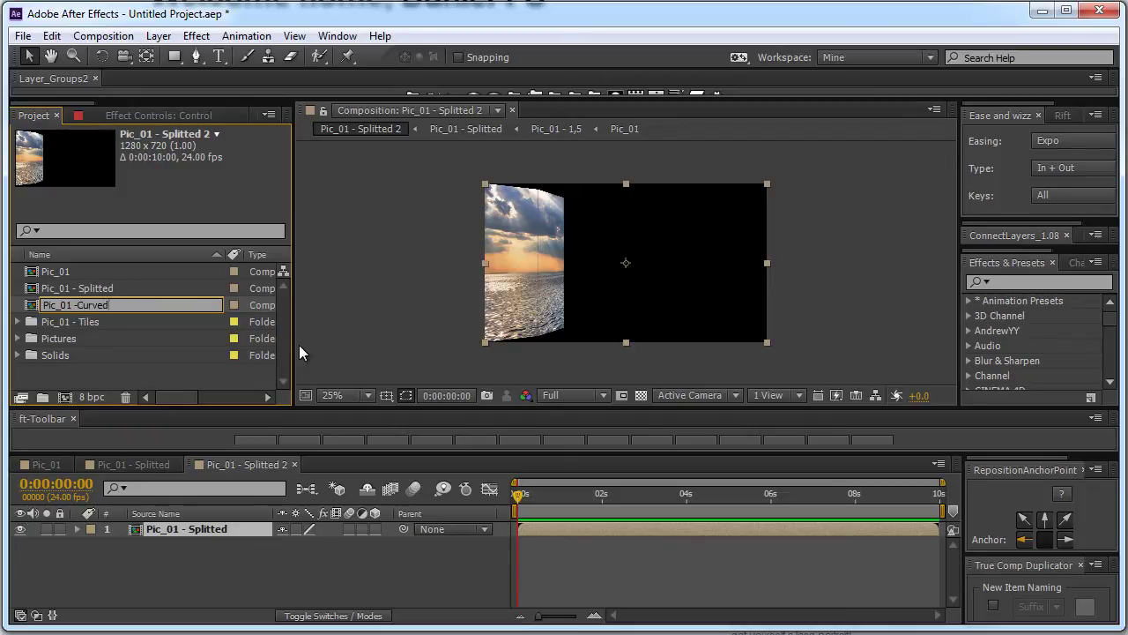
{"action": "key", "text": "Return"}
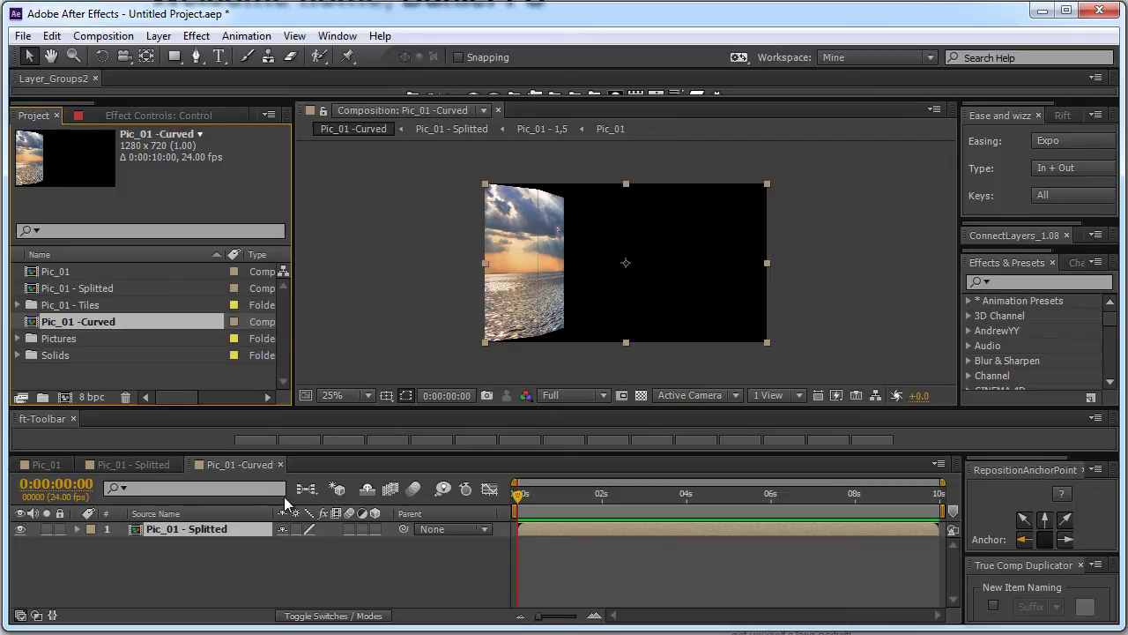
{"action": "left_click", "coordinate": [218, 578]}
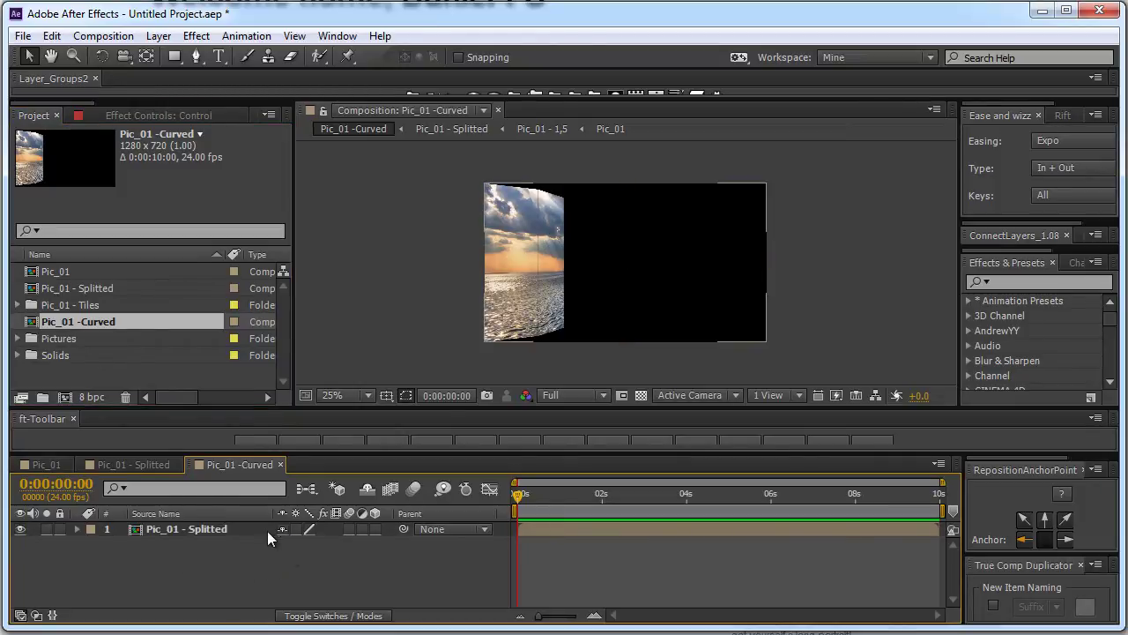
{"action": "left_click", "coordinate": [295, 529]}
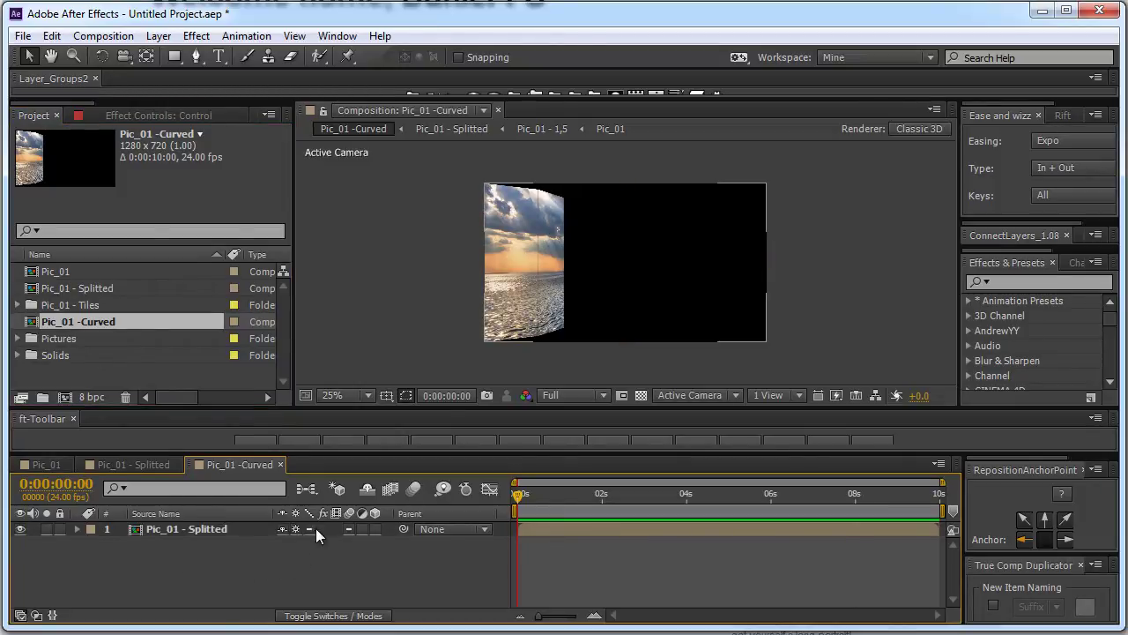
Make the nested layer 3D, add Camera 1 and parent it to a new 3D null.
{"action": "left_click", "coordinate": [375, 529]}
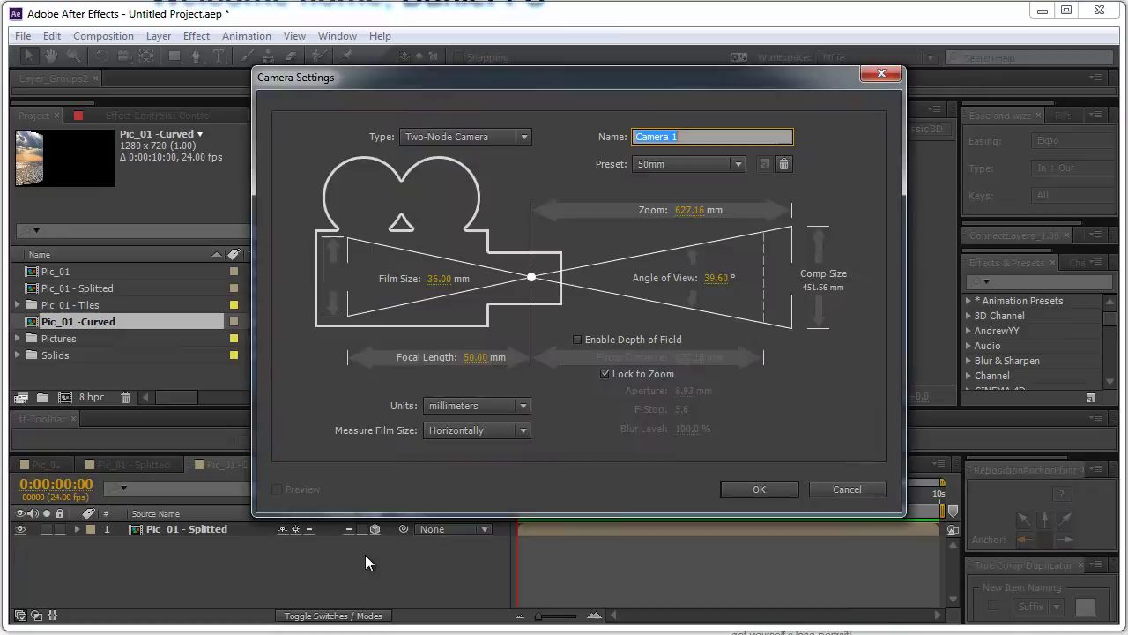
{"action": "key", "text": "Return"}
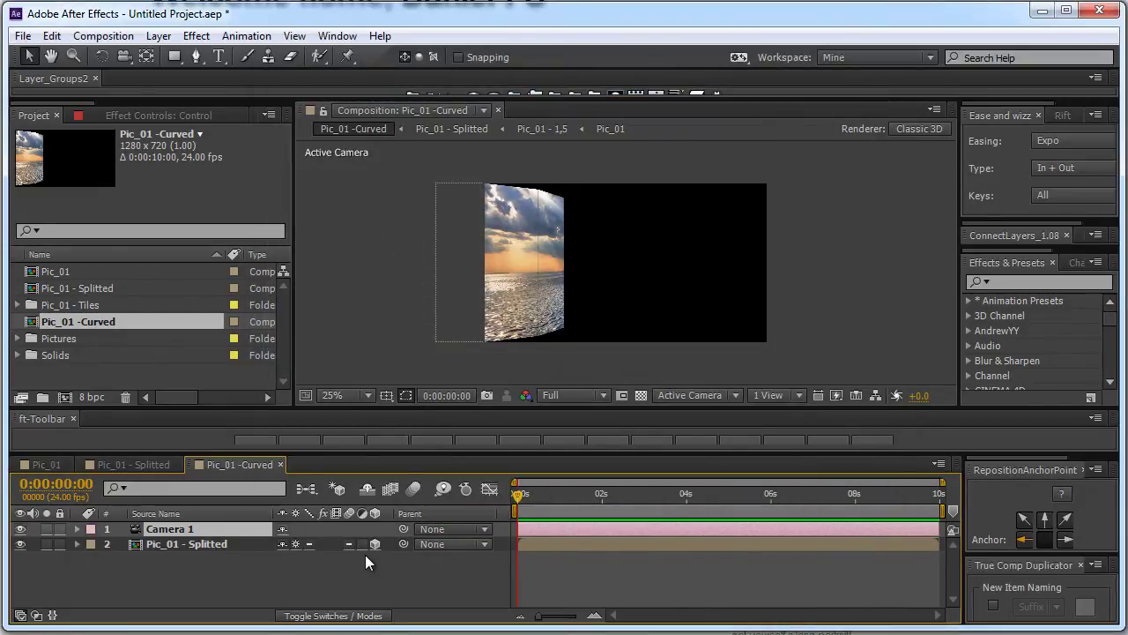
{"action": "key", "text": "ctrl+alt+shift+y"}
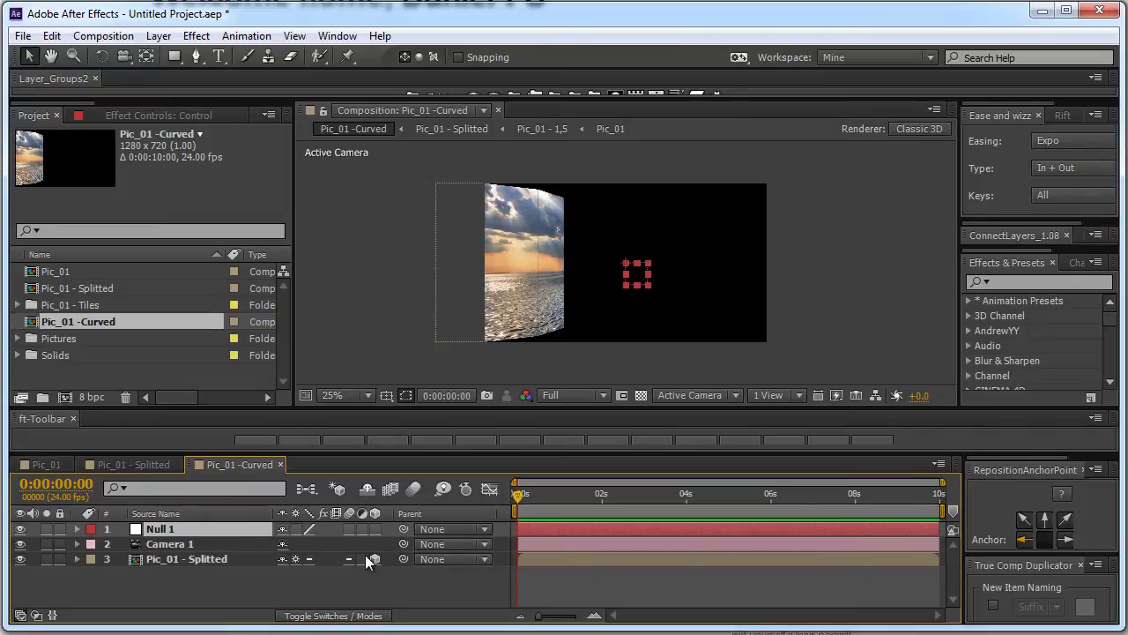
{"action": "left_click", "coordinate": [375, 529]}
{"action": "left_click_drag", "start_coordinate": [403, 544], "coordinate": [162, 536]}
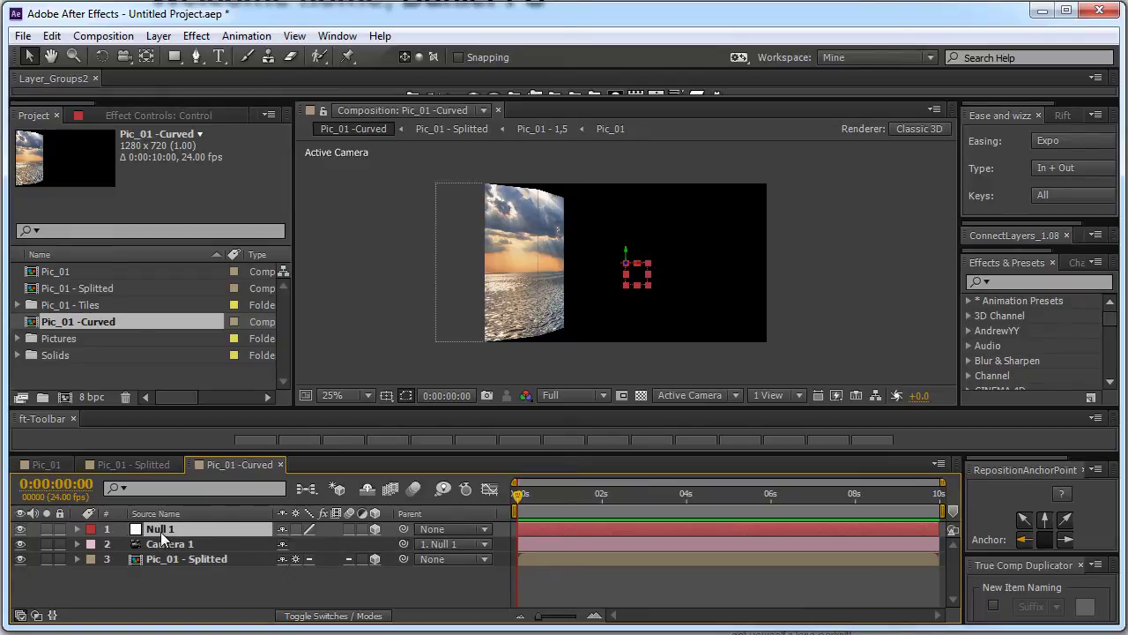
Rename the null to CamControl.
{"action": "key", "text": "ctrl+shift+y"}
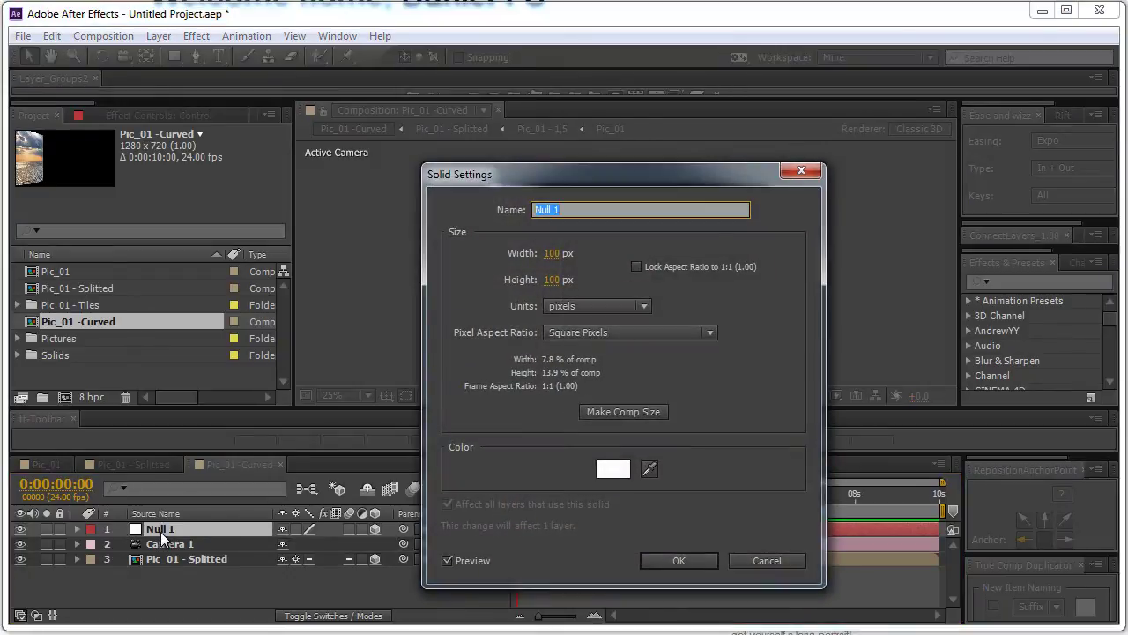
{"action": "type", "text": "CamControl"}
{"action": "key", "text": "Return"}
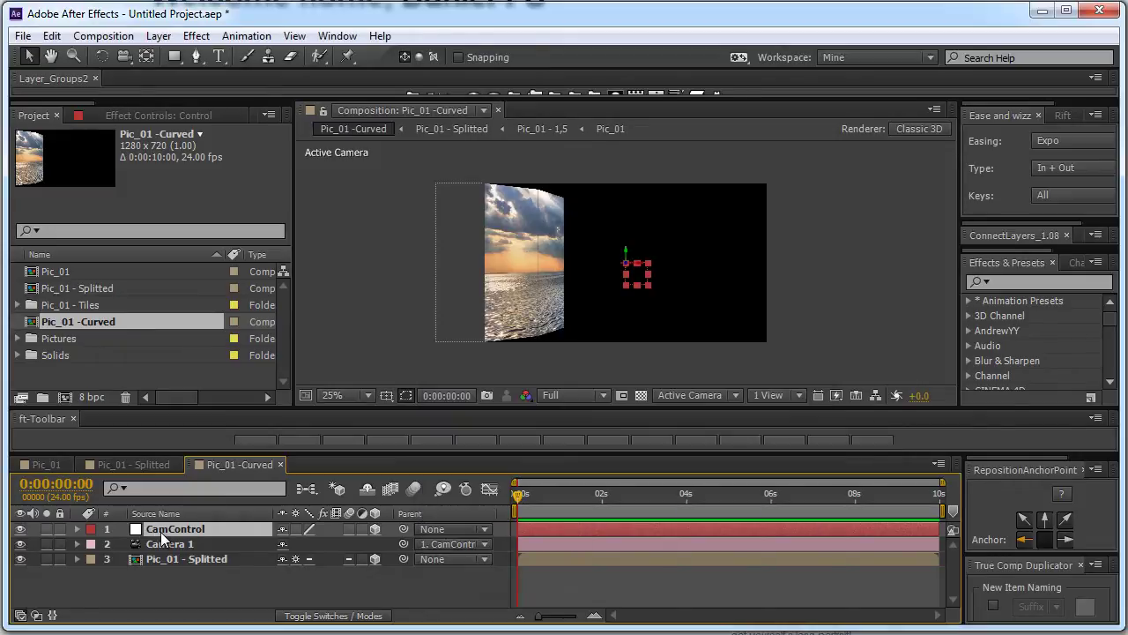
Set CamControl's Y Rotation to -68° and orbit the camera around the curved screen.
{"action": "key", "text": "r"}
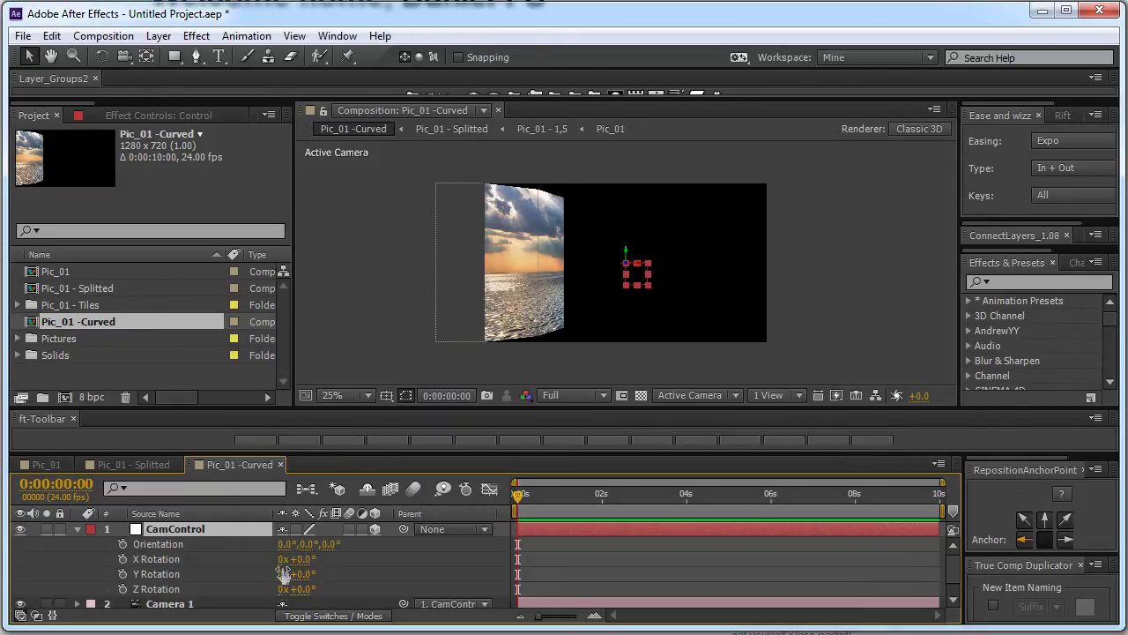
{"action": "left_click_drag", "start_coordinate": [300, 578], "coordinate": [227, 576]}
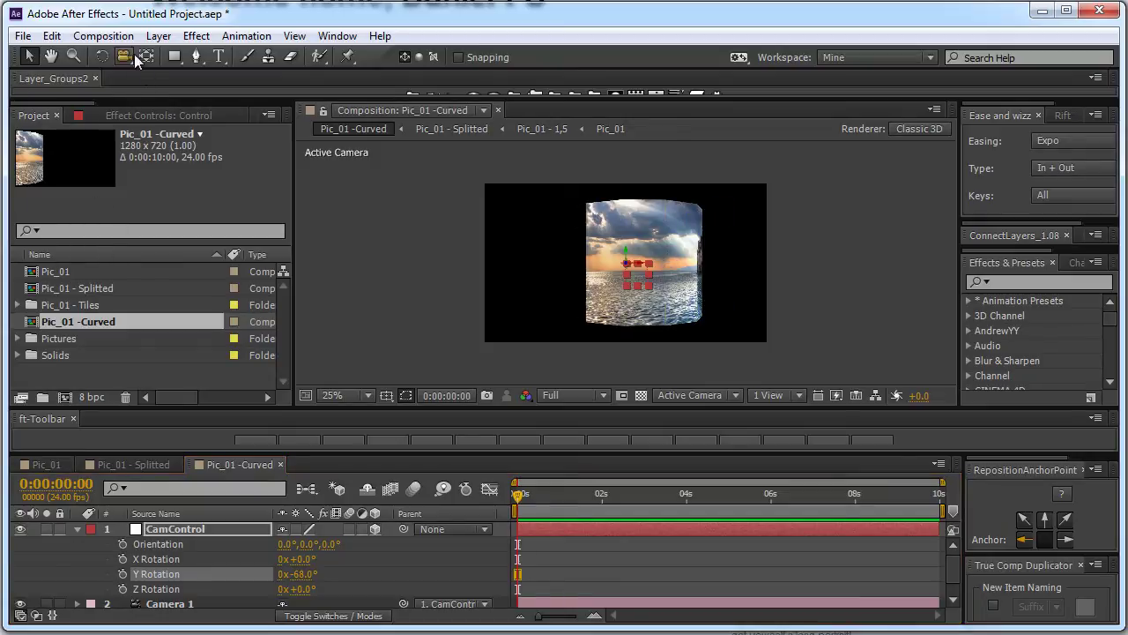
{"action": "left_click_drag", "start_coordinate": [124, 55], "coordinate": [220, 76]}
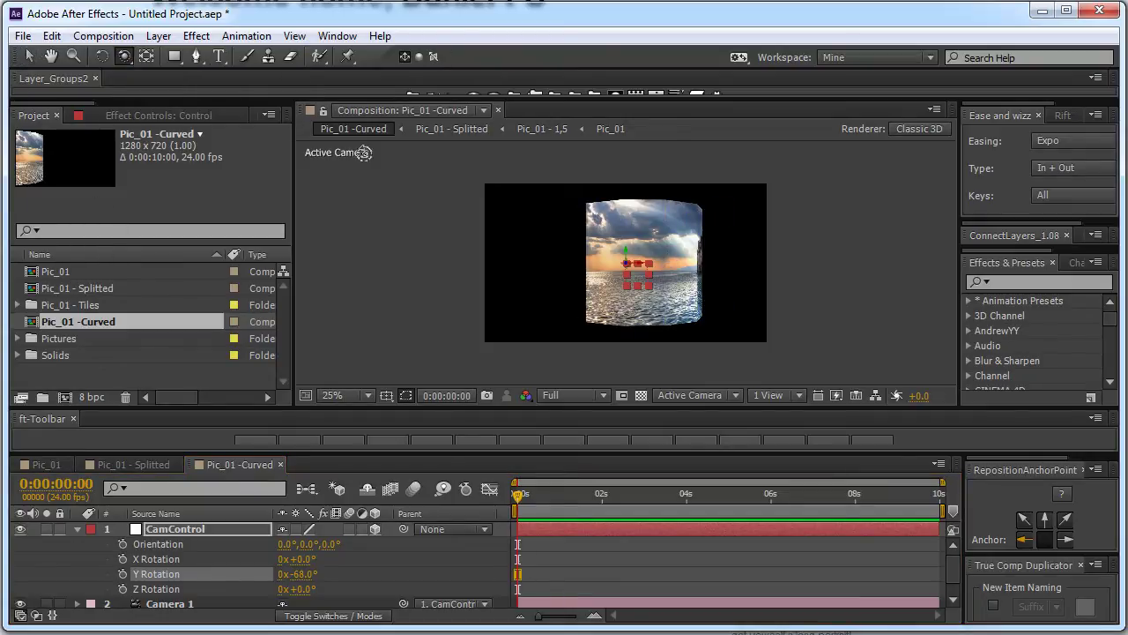
{"action": "left_click_drag", "start_coordinate": [625, 242], "coordinate": [610, 268]}
{"action": "key", "text": "c"}
{"action": "key", "text": "ctrl+z"}
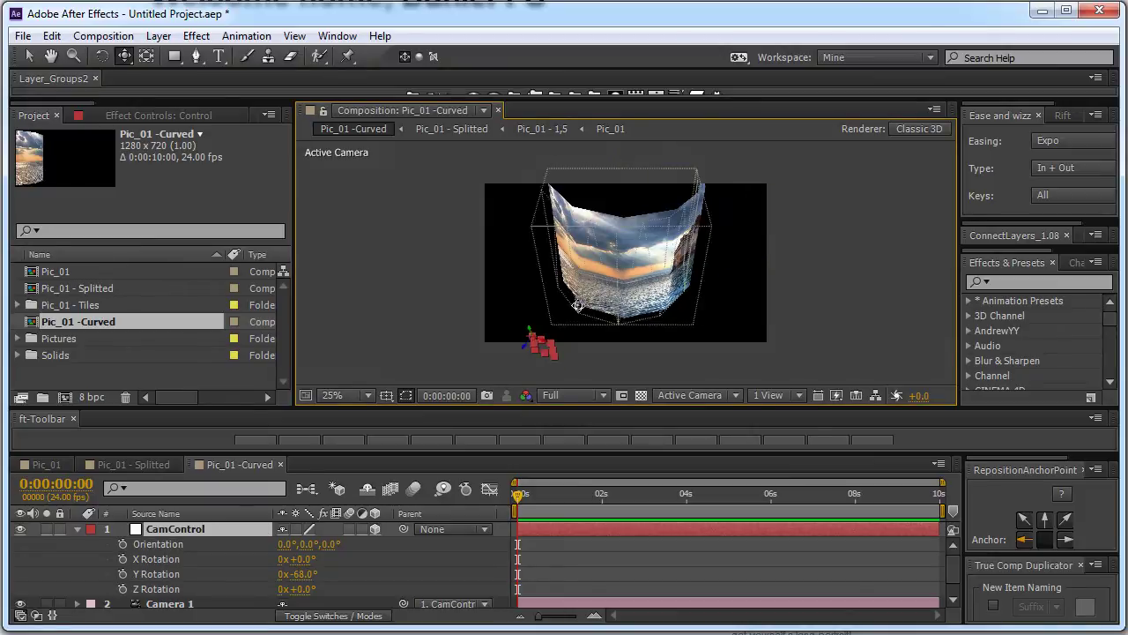
{"action": "key", "text": "ctrl+z"}
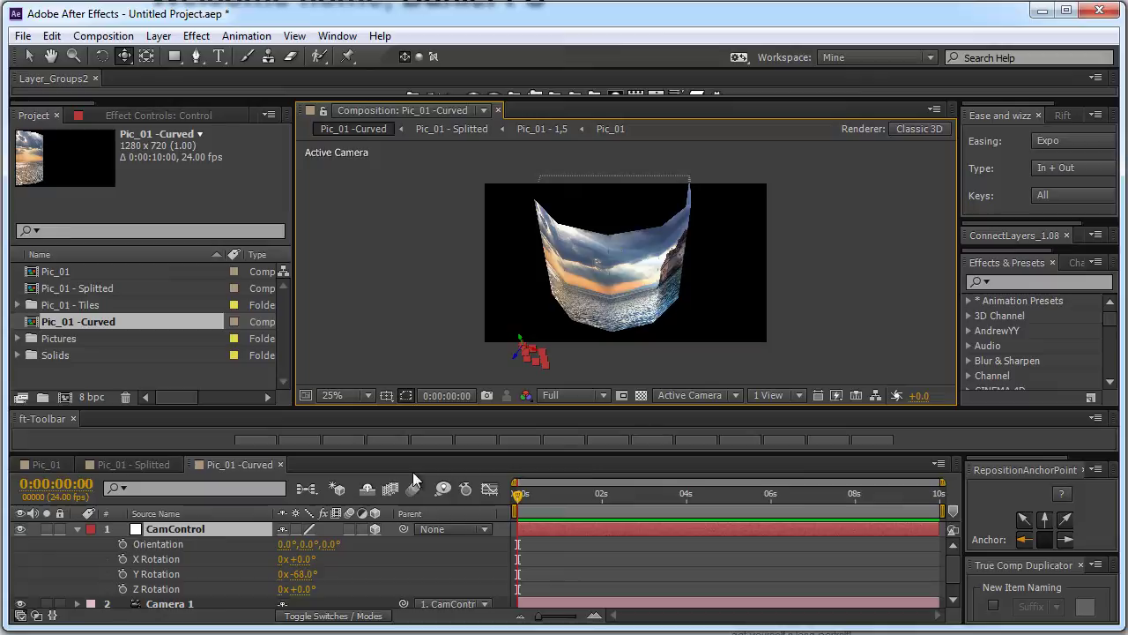
Open Pic_01 - Splitted and inspect the Control layer's Angle Control effect.
{"action": "left_click", "coordinate": [133, 464]}
{"action": "left_click", "coordinate": [168, 527]}
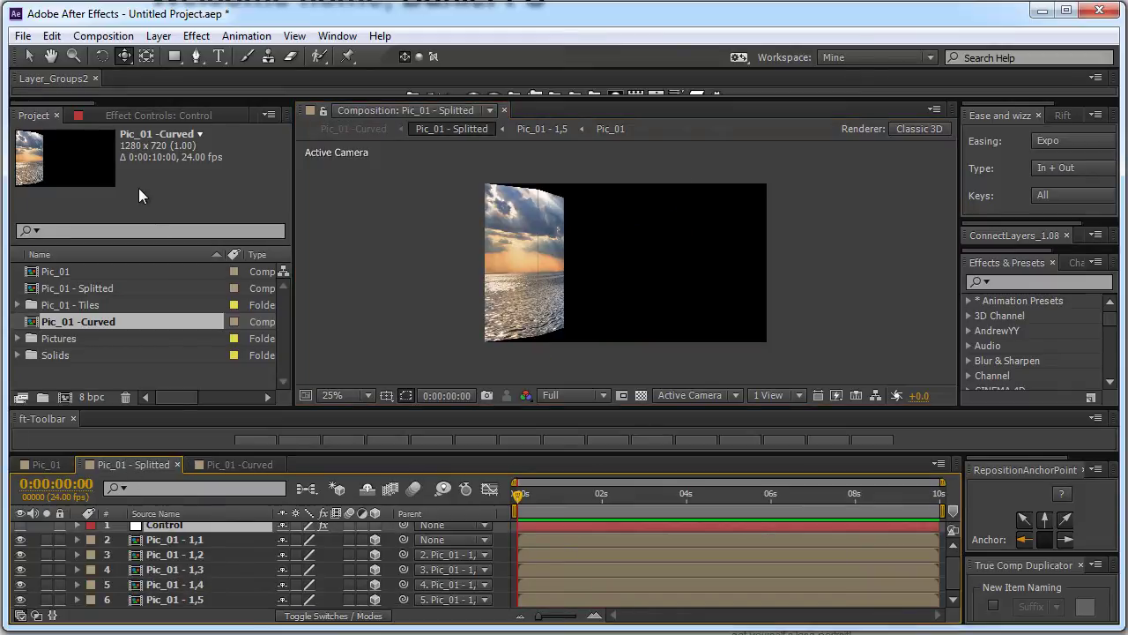
{"action": "left_click", "coordinate": [124, 117]}
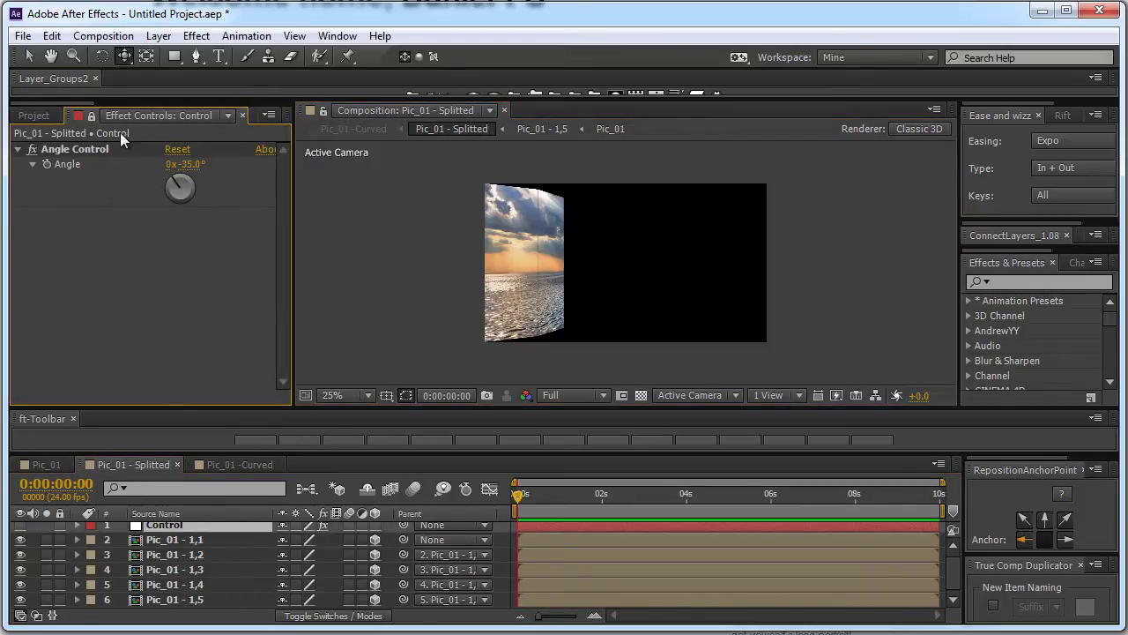
{"action": "left_click", "coordinate": [67, 118]}
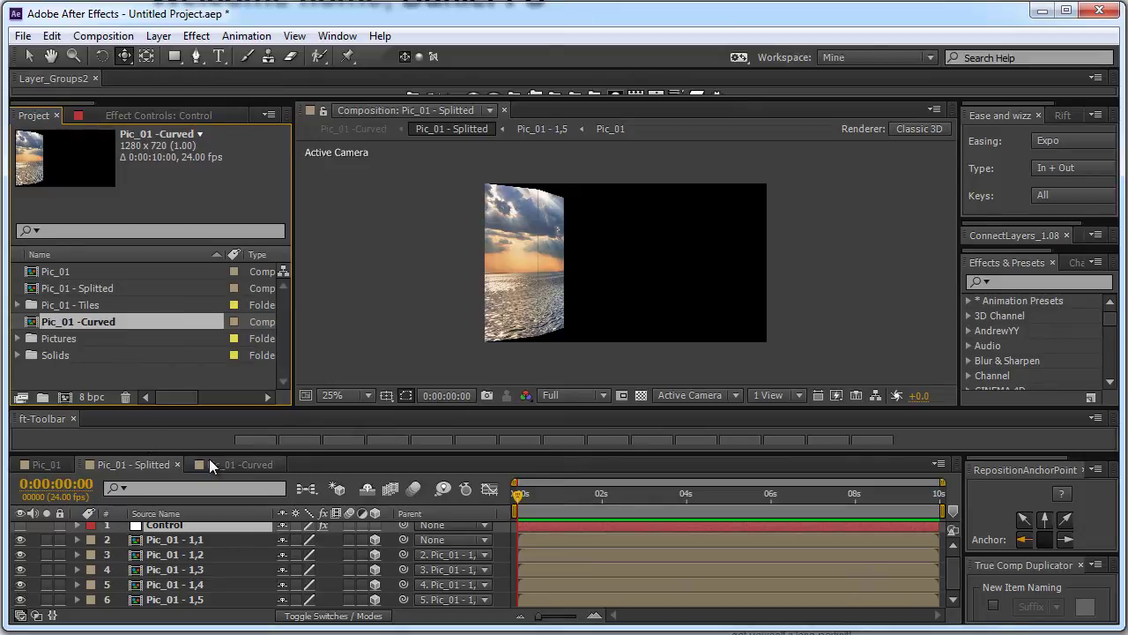
Delete the Pic_01 -Curved composition from the Project panel and confirm.
{"action": "left_click", "coordinate": [121, 370]}
{"action": "left_click", "coordinate": [97, 323]}
{"action": "key", "text": "Delete"}
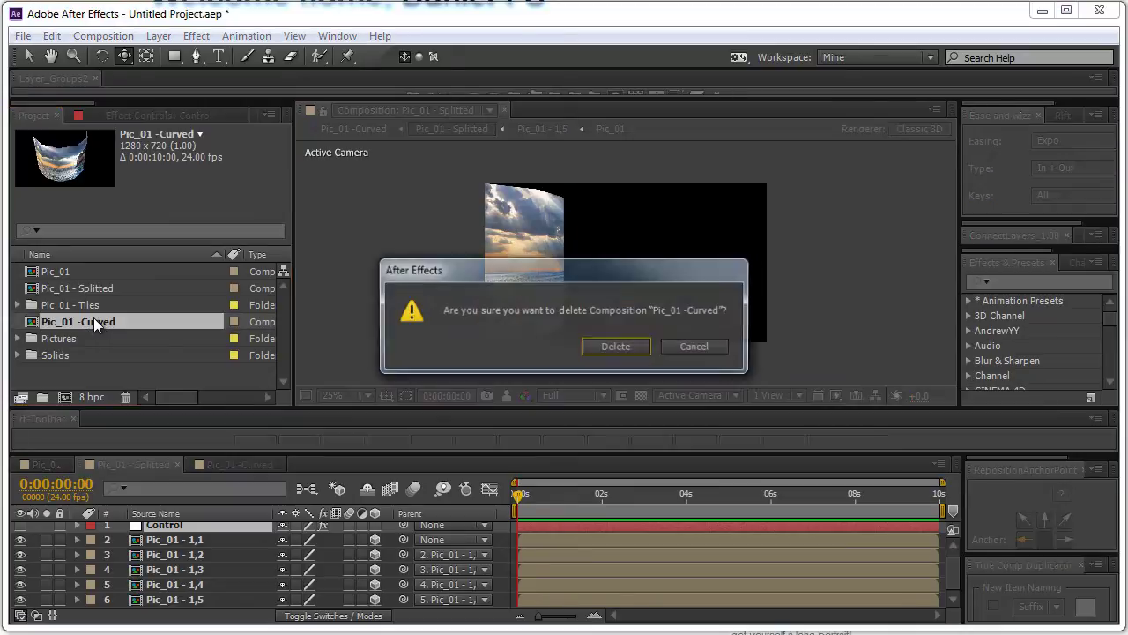
{"action": "key", "text": "Return"}
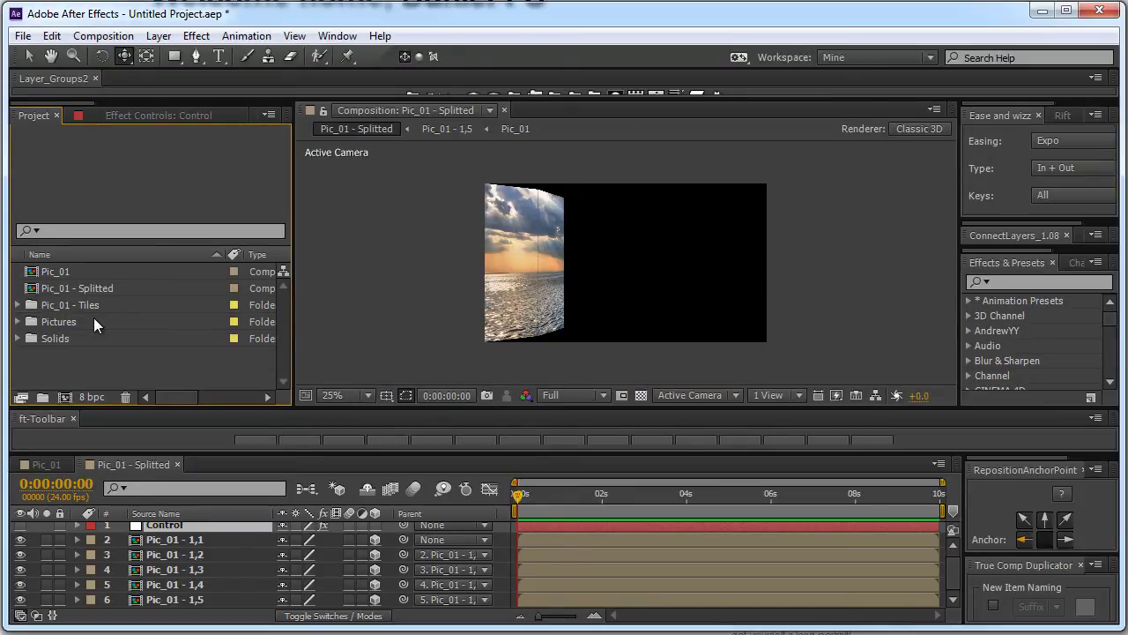
Select Pic_01 - Splitted and float the True Comp Duplicator panel as its own window.
{"action": "key", "text": "v"}
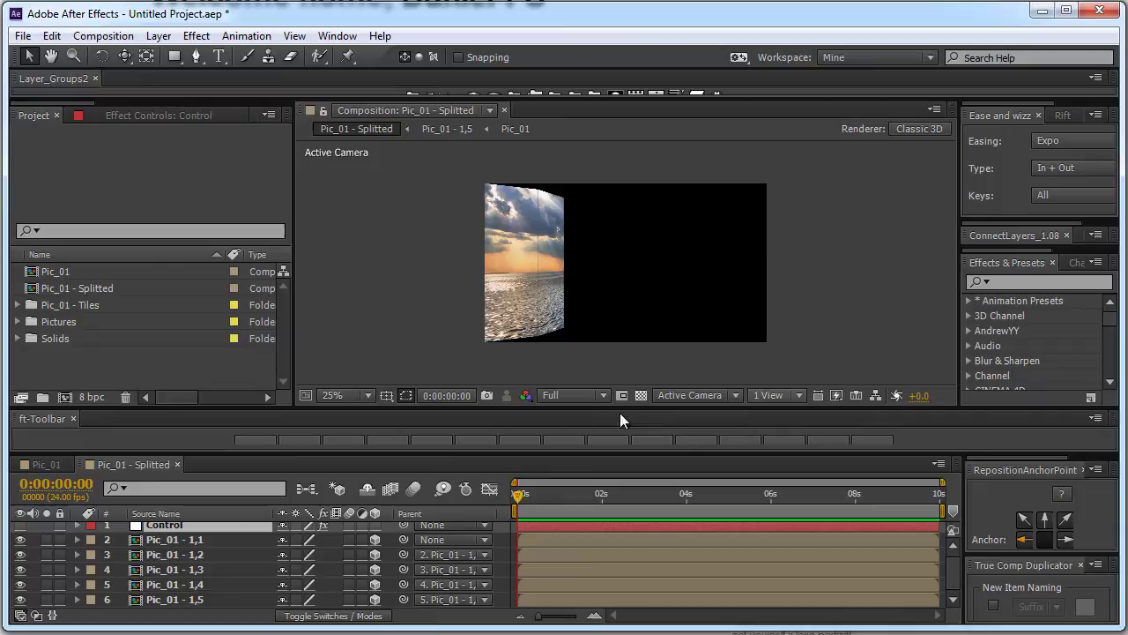
{"action": "left_click", "coordinate": [83, 288]}
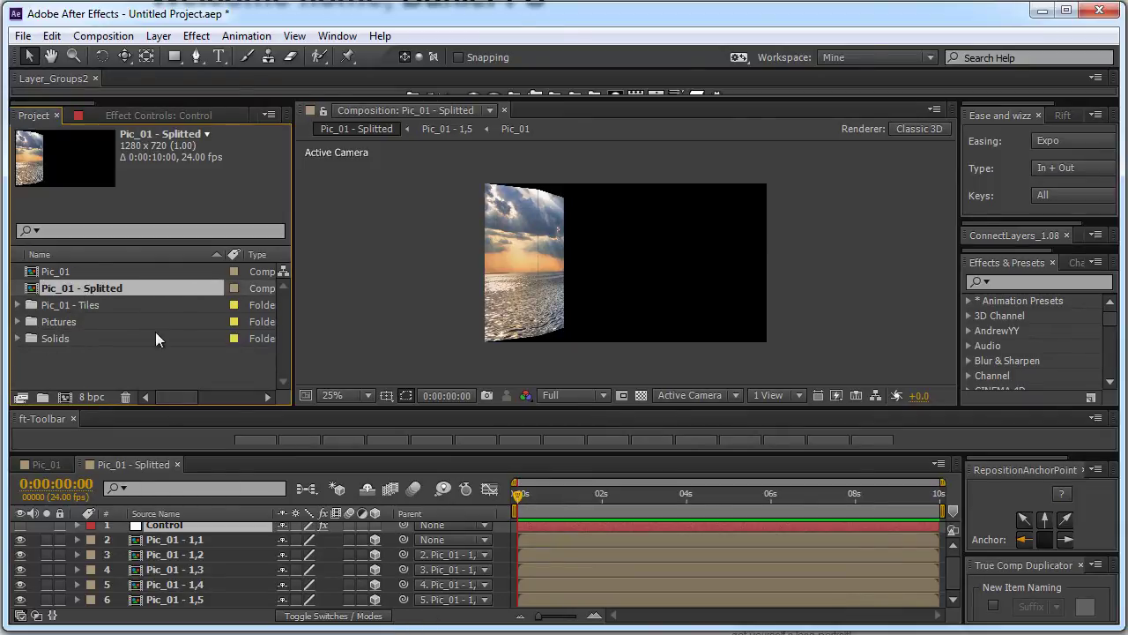
{"action": "right_click", "coordinate": [1018, 564]}
{"action": "left_click", "coordinate": [1077, 574]}
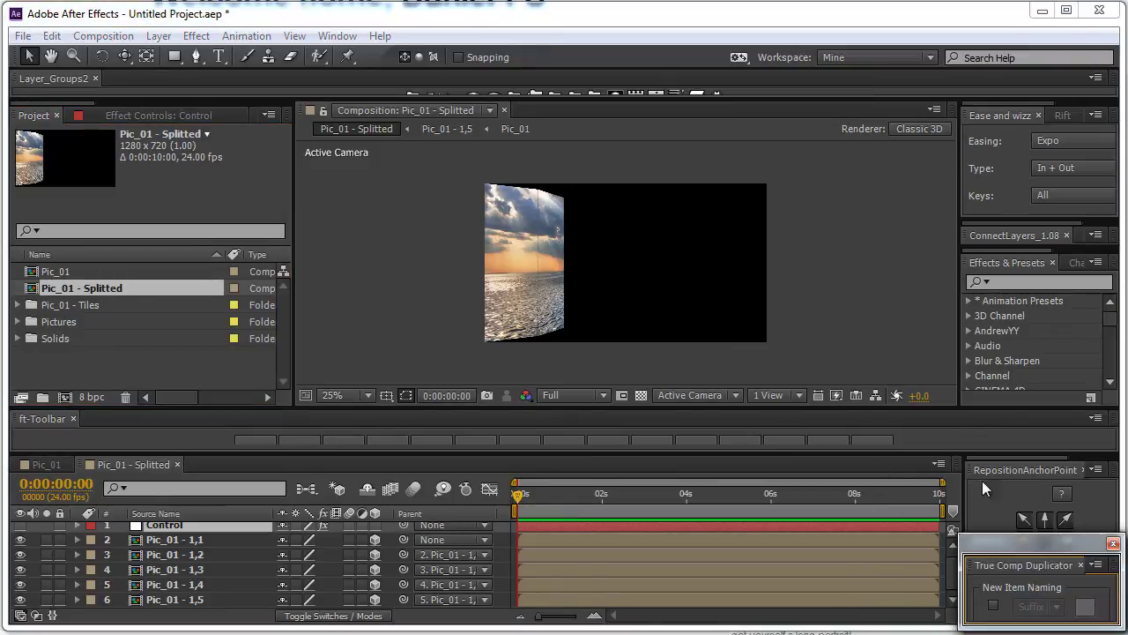
Enlarge the duplicator window and duplicate the selected composition three times.
{"action": "left_click_drag", "start_coordinate": [1018, 547], "coordinate": [878, 152]}
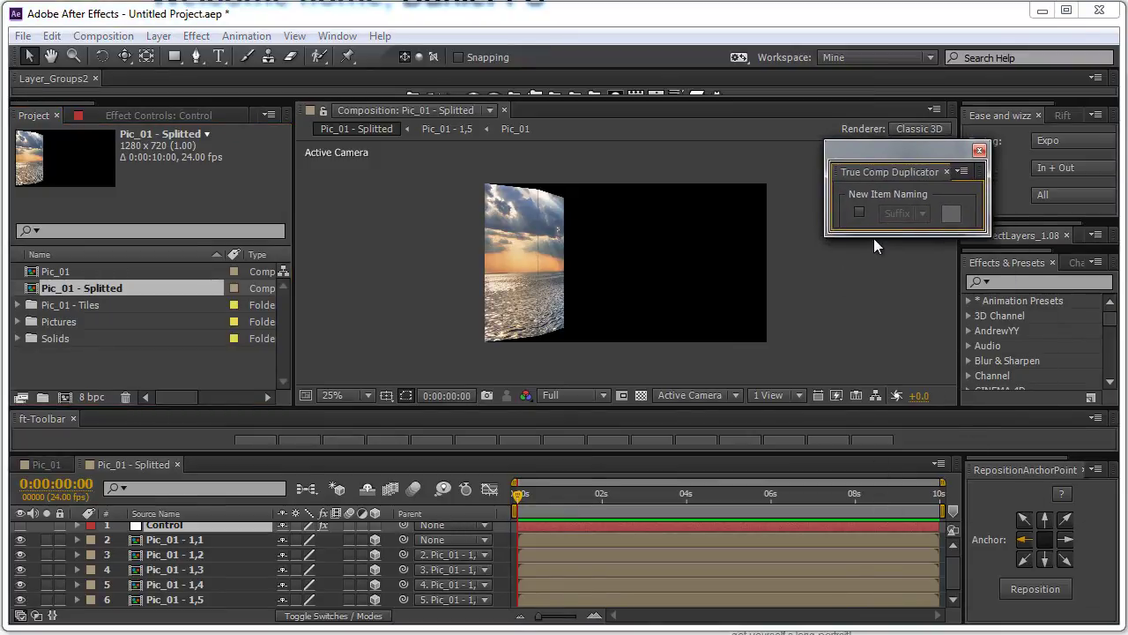
{"action": "left_click_drag", "start_coordinate": [873, 238], "coordinate": [870, 499]}
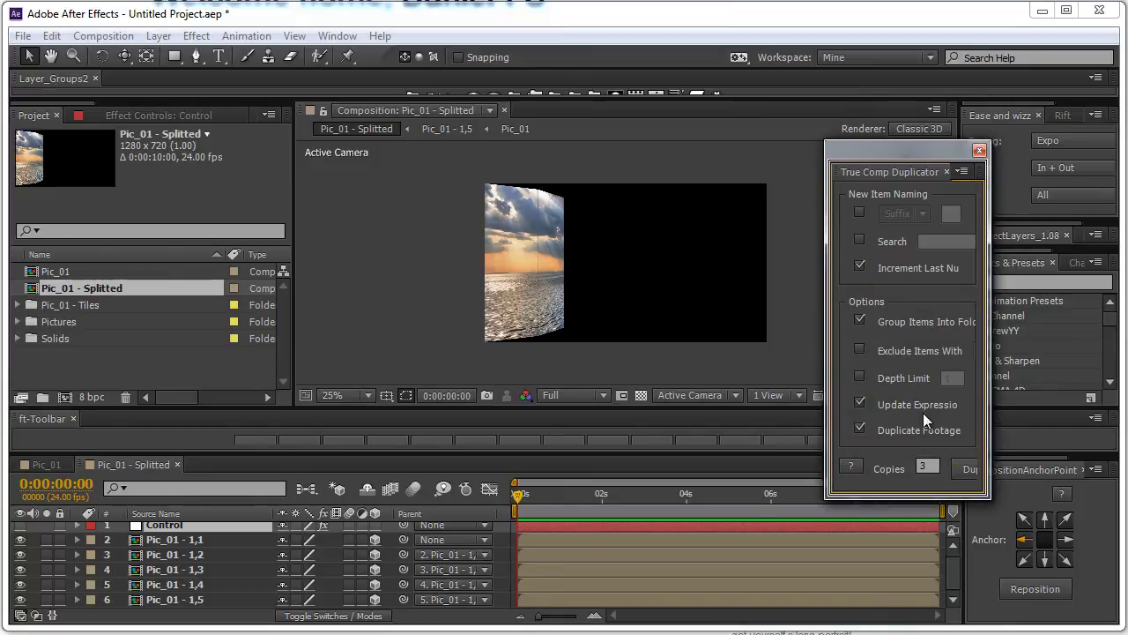
{"action": "left_click_drag", "start_coordinate": [987, 394], "coordinate": [1048, 408]}
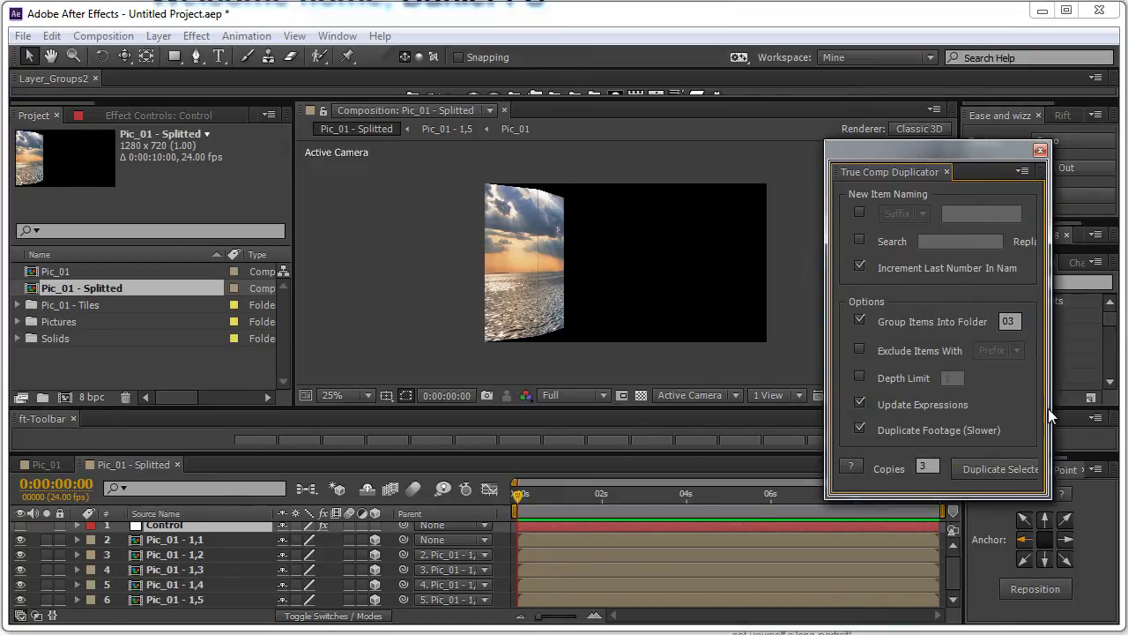
{"action": "mouse_move", "coordinate": [926, 499]}
{"action": "left_mouse_down"}
{"action": "mouse_move", "coordinate": [920, 535]}
{"action": "mouse_move", "coordinate": [929, 509]}
{"action": "left_mouse_up"}
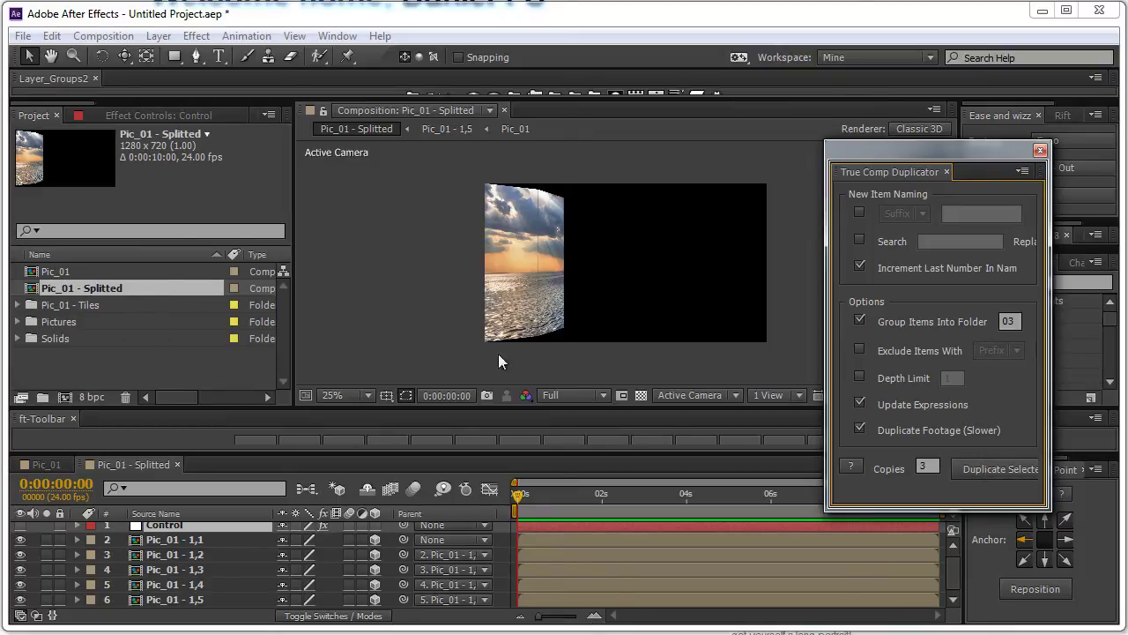
{"action": "left_click", "coordinate": [1008, 472]}
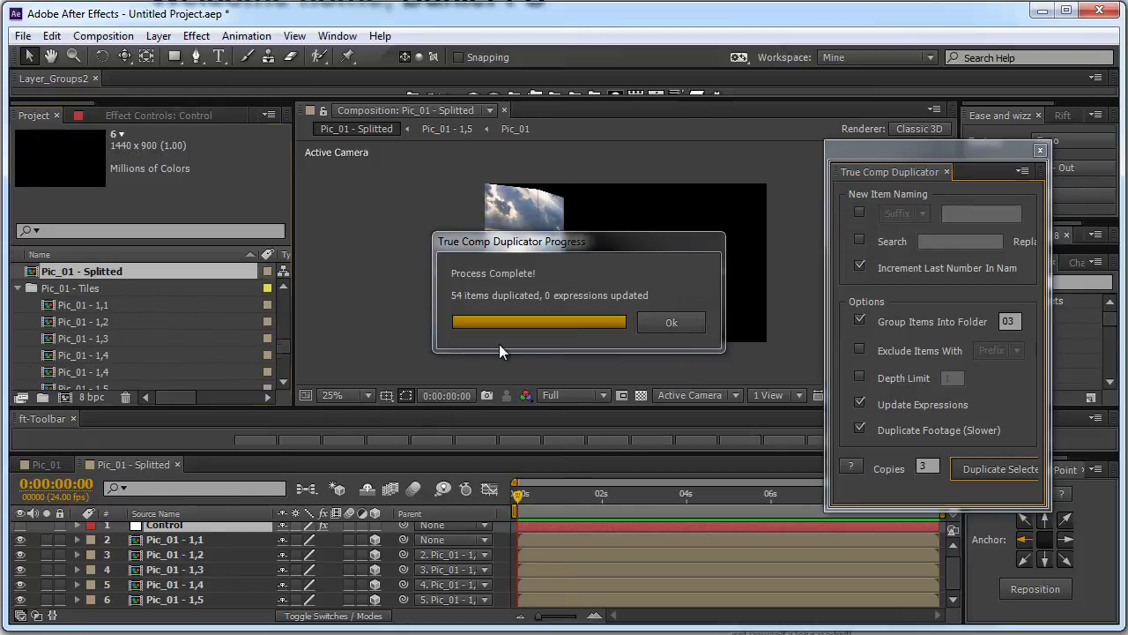
Dismiss the report, dock True Comp Duplicator bottom-right and resize the ft-Toolbar and viewer panels.
{"action": "left_click", "coordinate": [675, 324]}
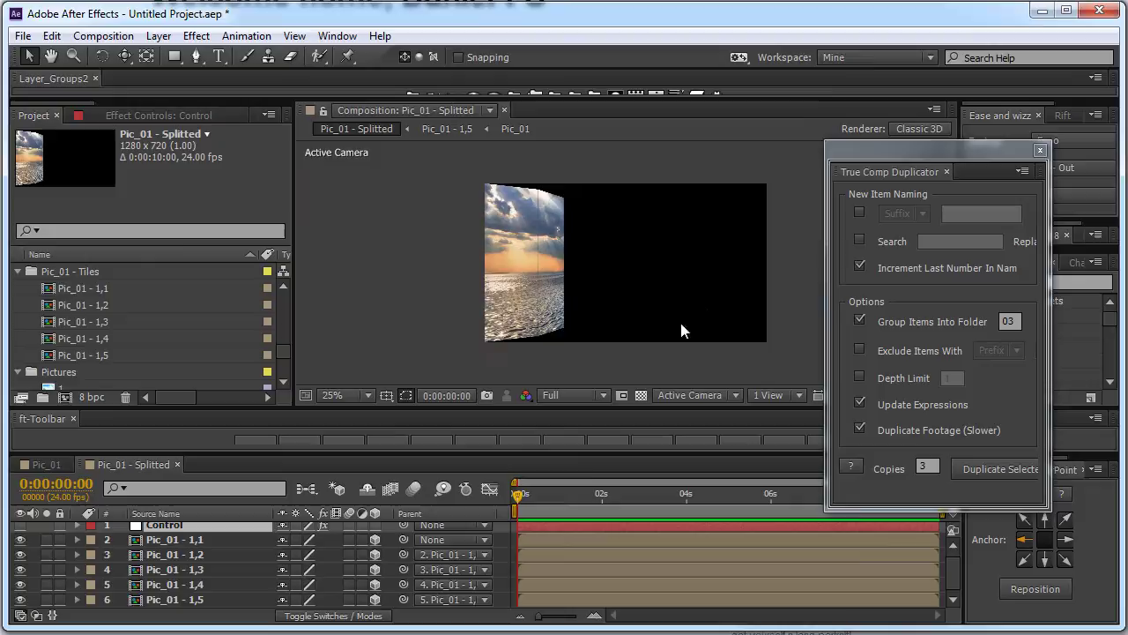
{"action": "left_click", "coordinate": [946, 171]}
{"action": "left_click_drag", "start_coordinate": [901, 261], "coordinate": [1023, 605]}
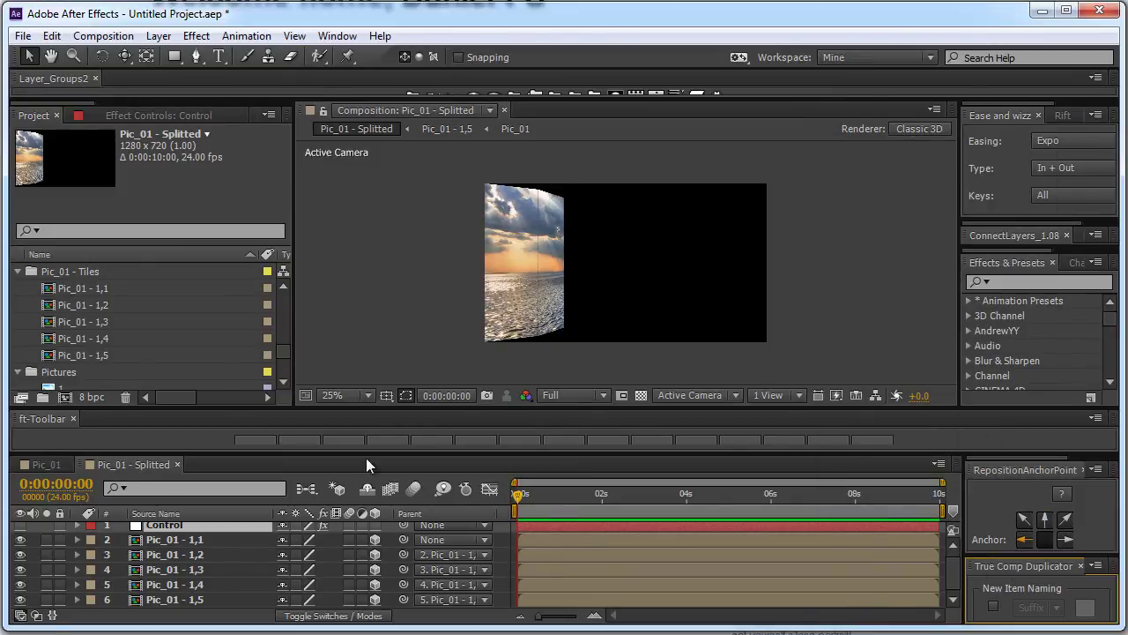
{"action": "left_click_drag", "start_coordinate": [365, 453], "coordinate": [353, 485]}
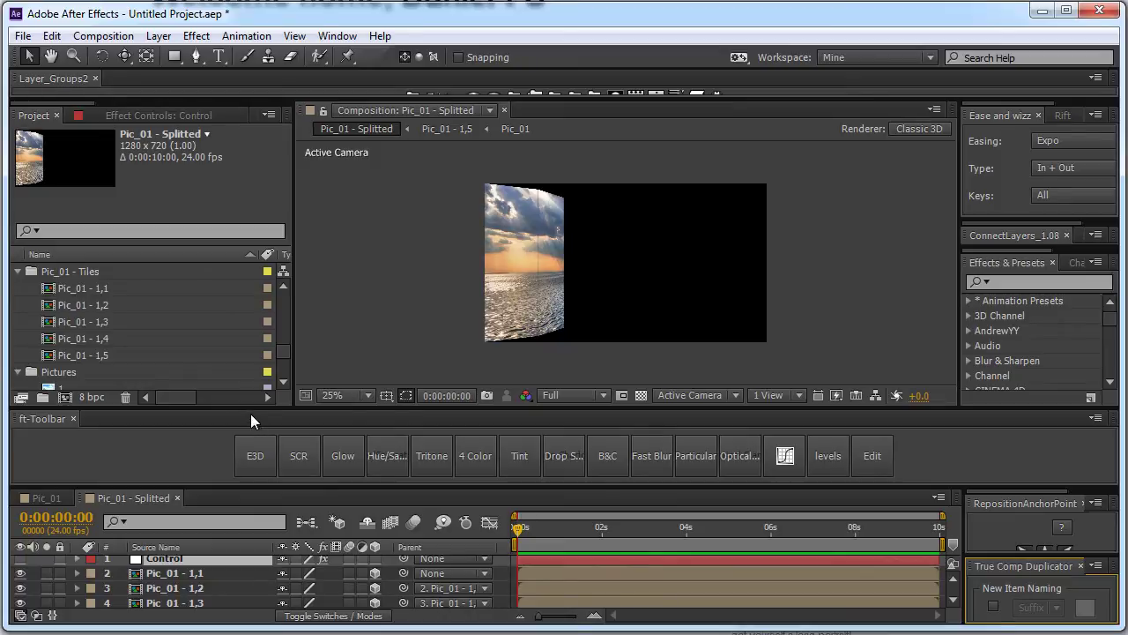
{"action": "left_click_drag", "start_coordinate": [250, 414], "coordinate": [250, 452]}
Collapse the Pic_02, Pic_03 and Pic_01 Tiles folders, then expand folder 3.
{"action": "scroll", "coordinate": [161, 385], "scroll_direction": "down", "scroll_amount": 10}
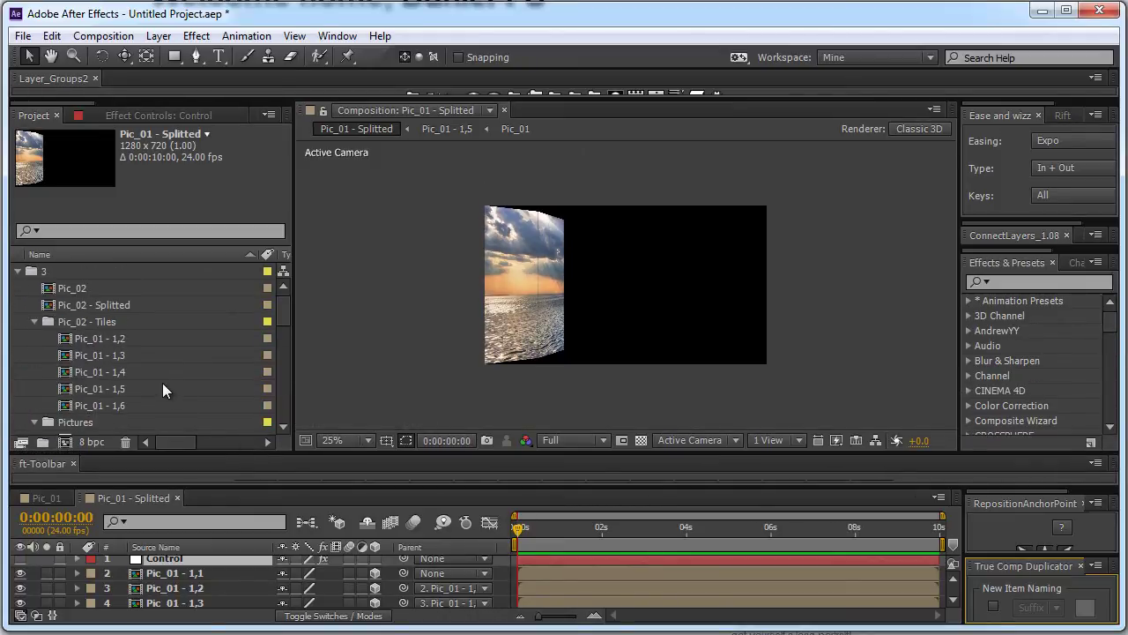
{"action": "left_click", "coordinate": [34, 321]}
{"action": "scroll", "coordinate": [35, 353], "scroll_direction": "down", "scroll_amount": 1}
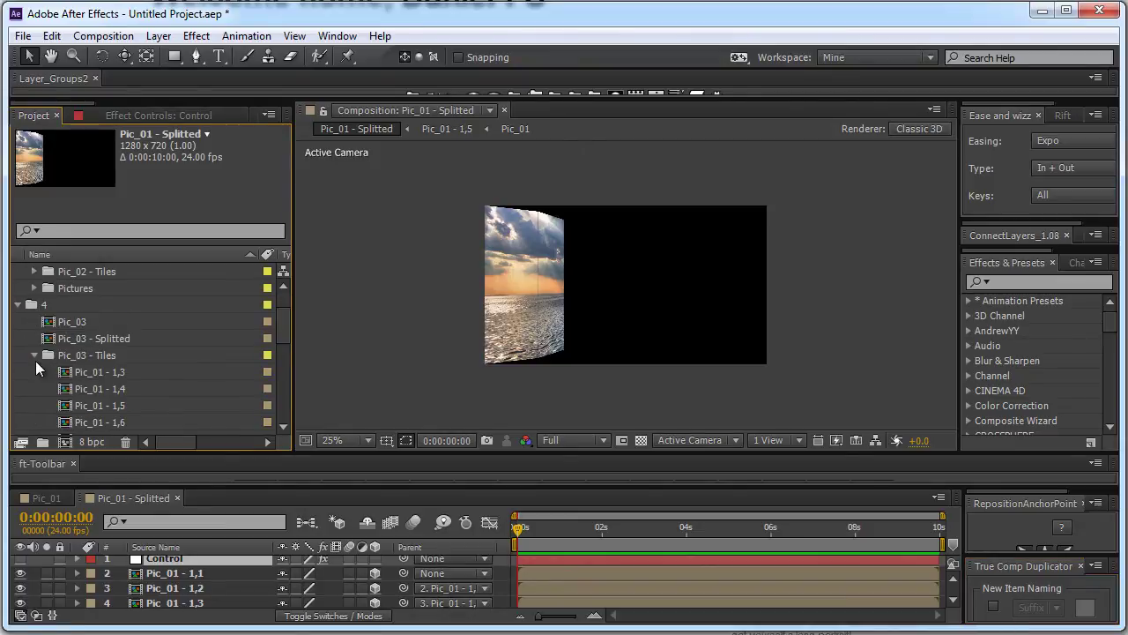
{"action": "left_click", "coordinate": [35, 355]}
{"action": "scroll", "coordinate": [45, 357], "scroll_direction": "down", "scroll_amount": 2}
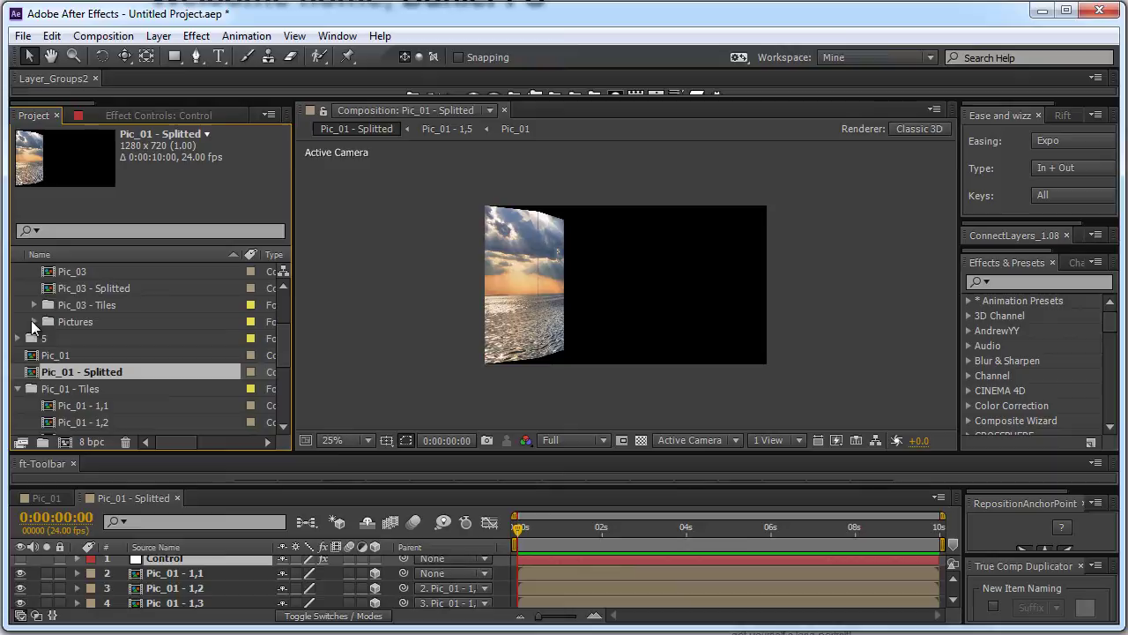
{"action": "left_click", "coordinate": [18, 340]}
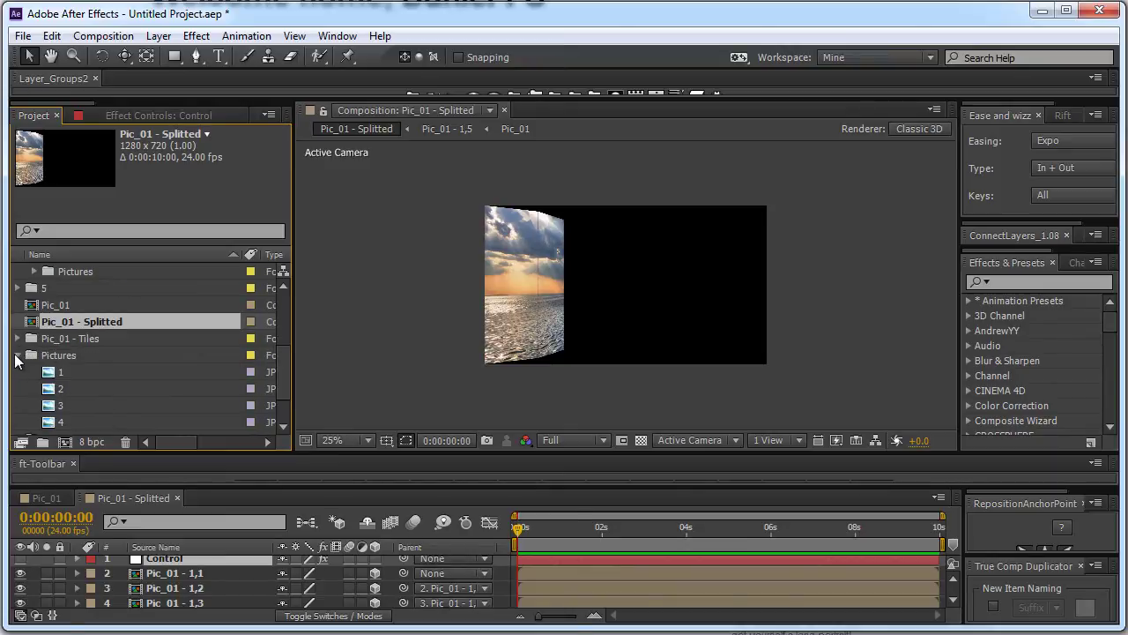
{"action": "scroll", "coordinate": [60, 389], "scroll_direction": "up", "scroll_amount": 3}
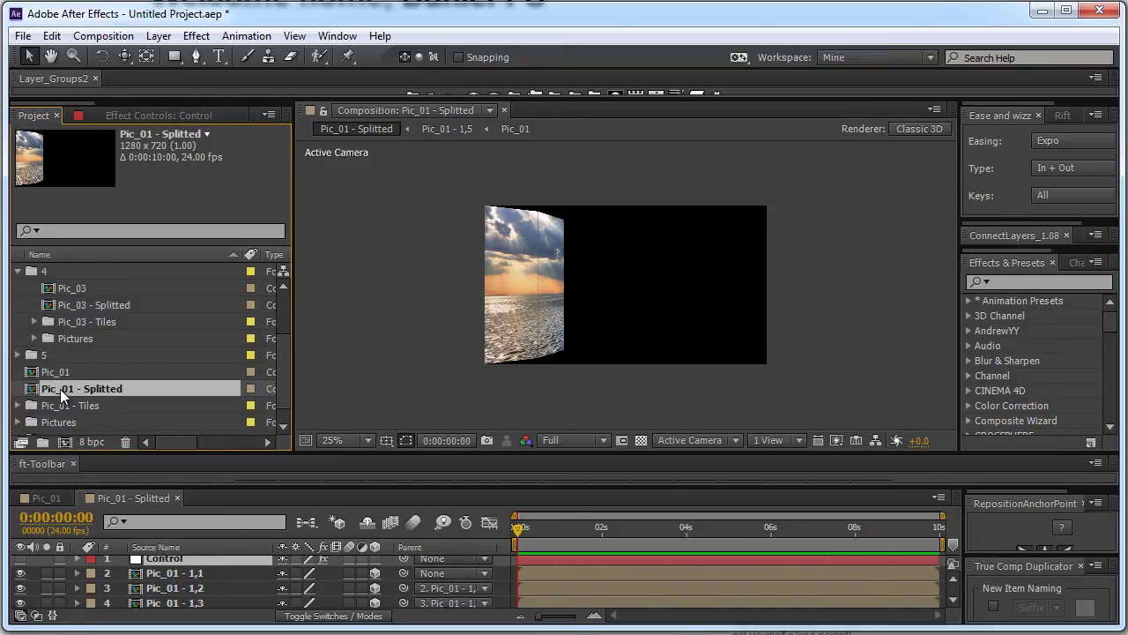
{"action": "left_click", "coordinate": [48, 354]}
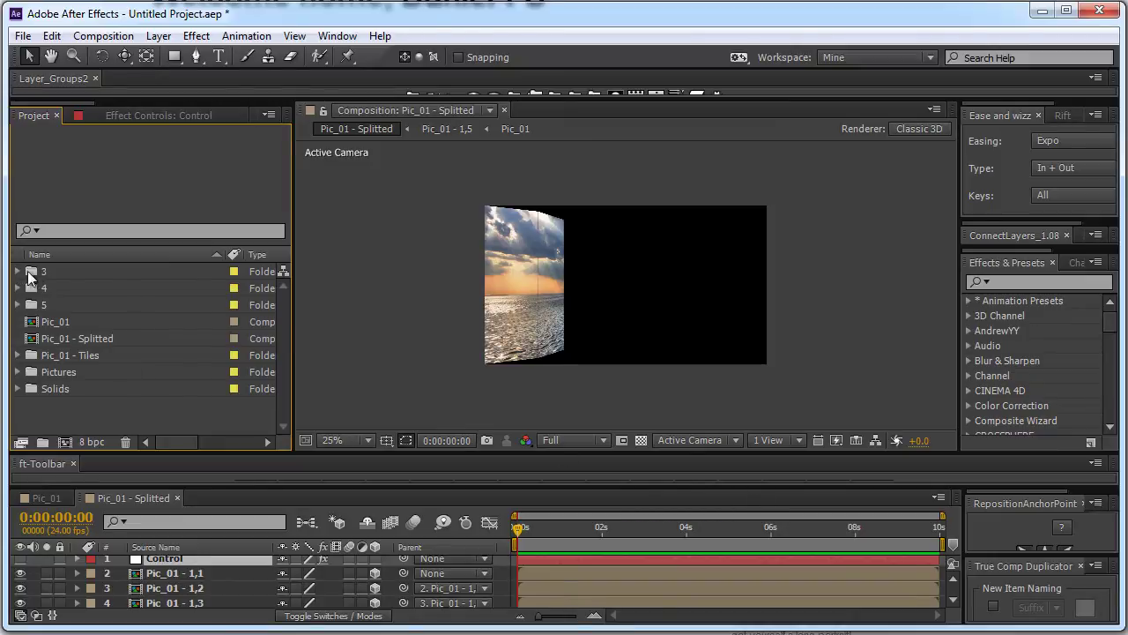
{"action": "left_click", "coordinate": [59, 272]}
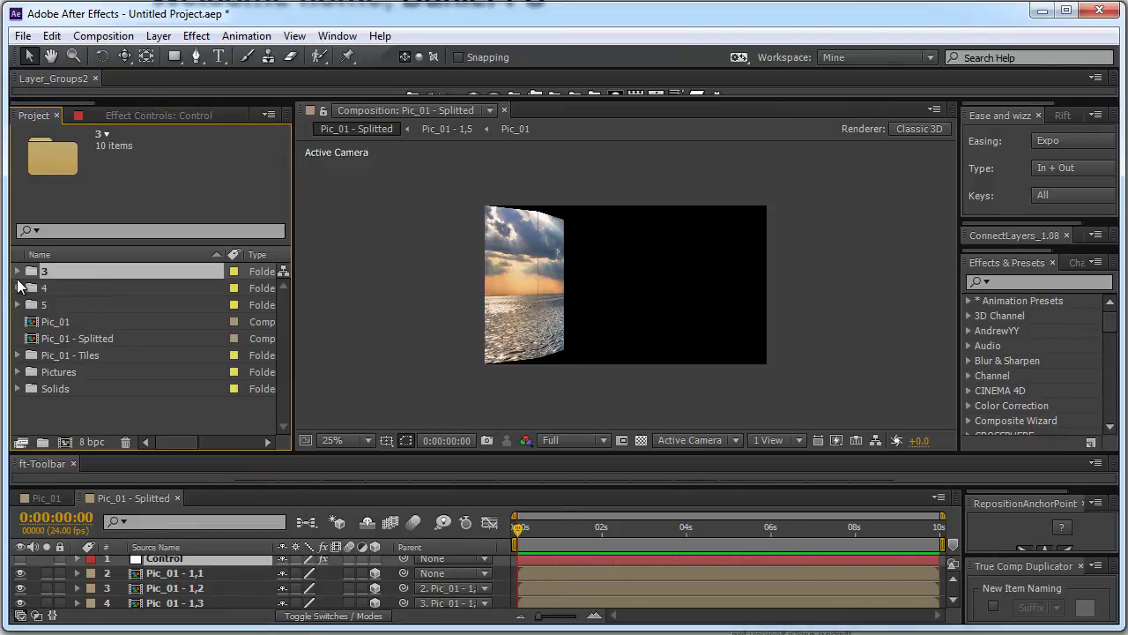
{"action": "left_click", "coordinate": [16, 271]}
Add Pictures image 2 (sunset over clouds) as a layer in Pic_02, then open Pic_02 - Splitted.
{"action": "left_click", "coordinate": [77, 291]}
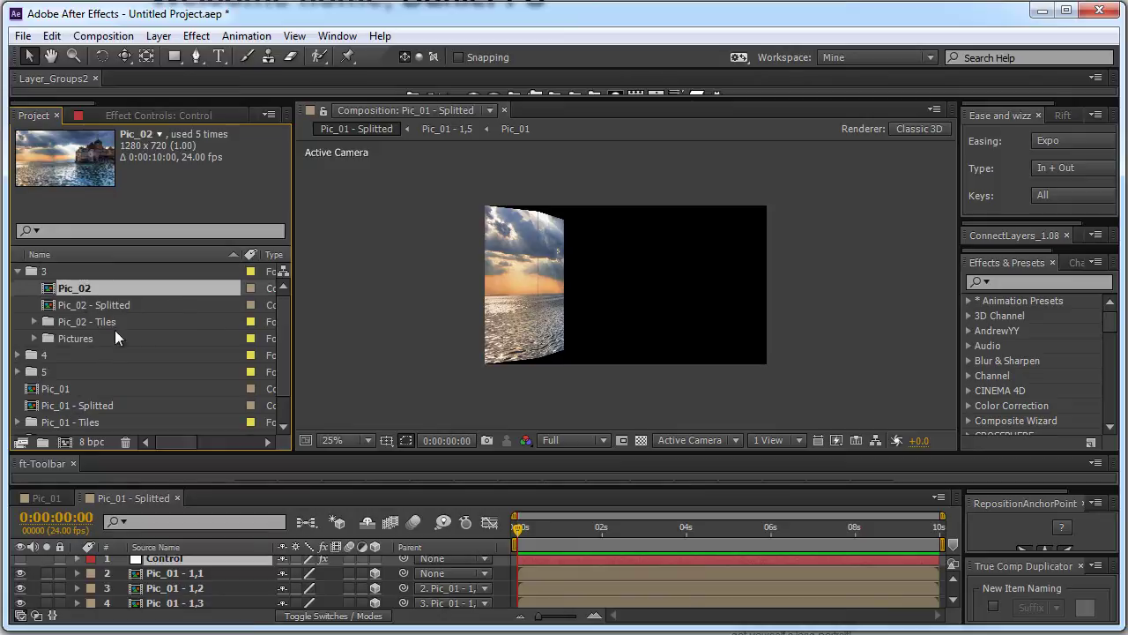
{"action": "double_click", "coordinate": [80, 291]}
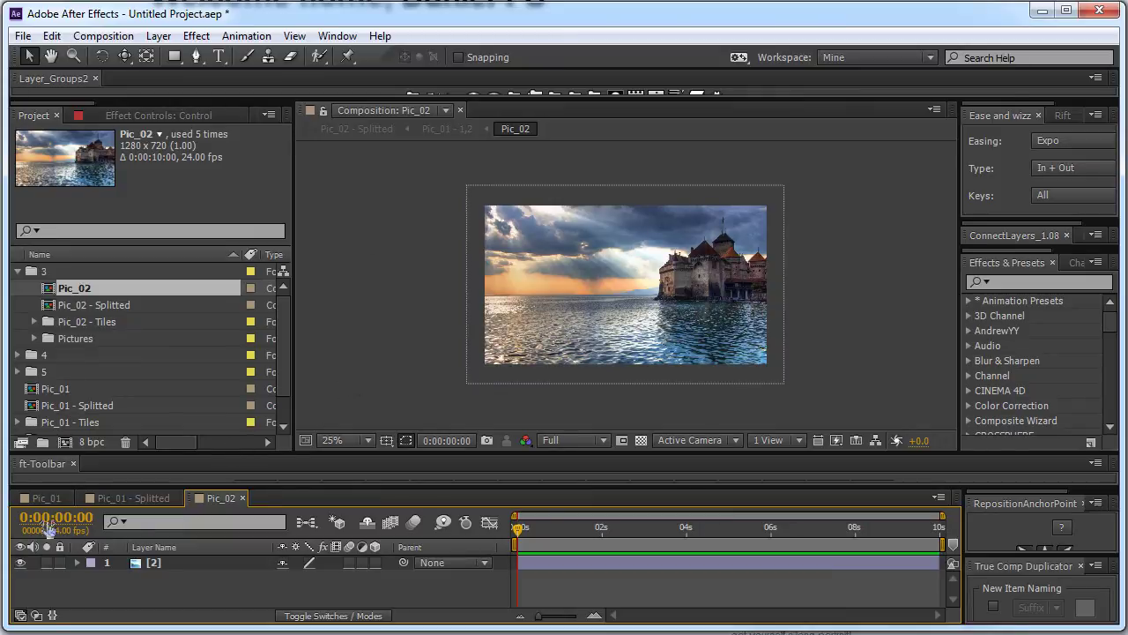
{"action": "scroll", "coordinate": [136, 388], "scroll_direction": "down", "scroll_amount": 2}
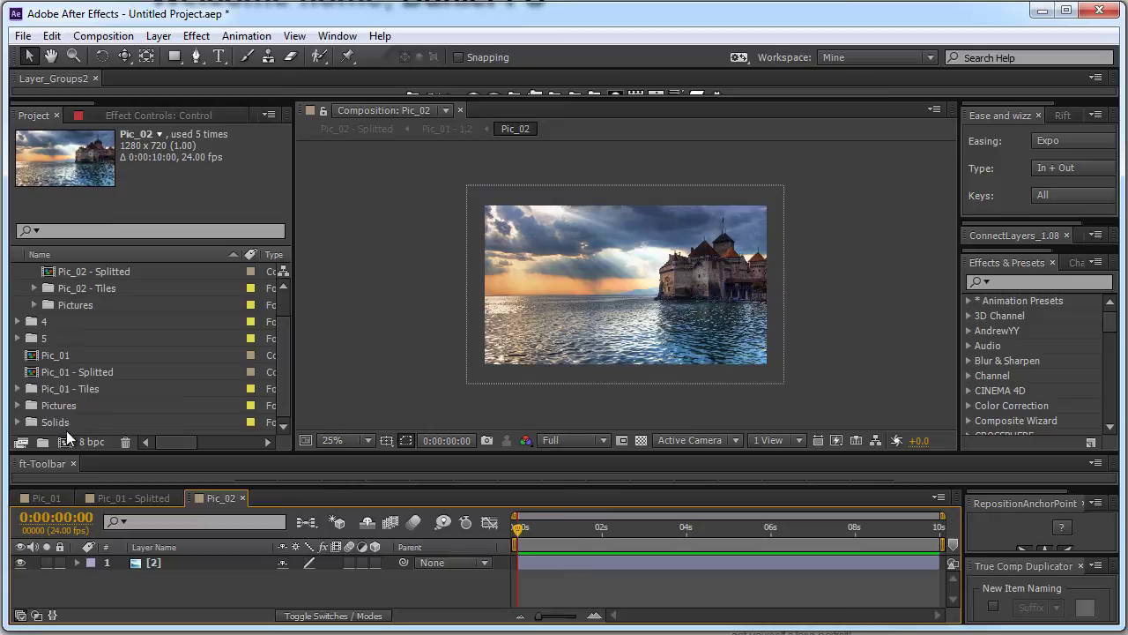
{"action": "left_click", "coordinate": [17, 405]}
{"action": "left_click", "coordinate": [81, 389]}
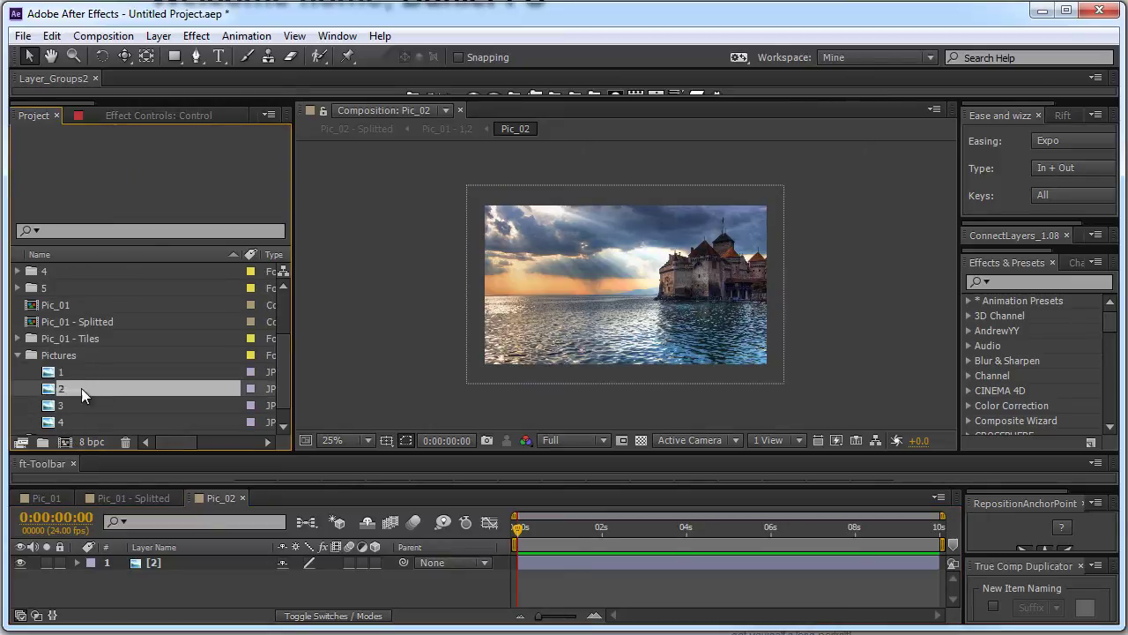
{"action": "left_click", "coordinate": [187, 558]}
{"action": "key", "text": "ctrl+slash"}
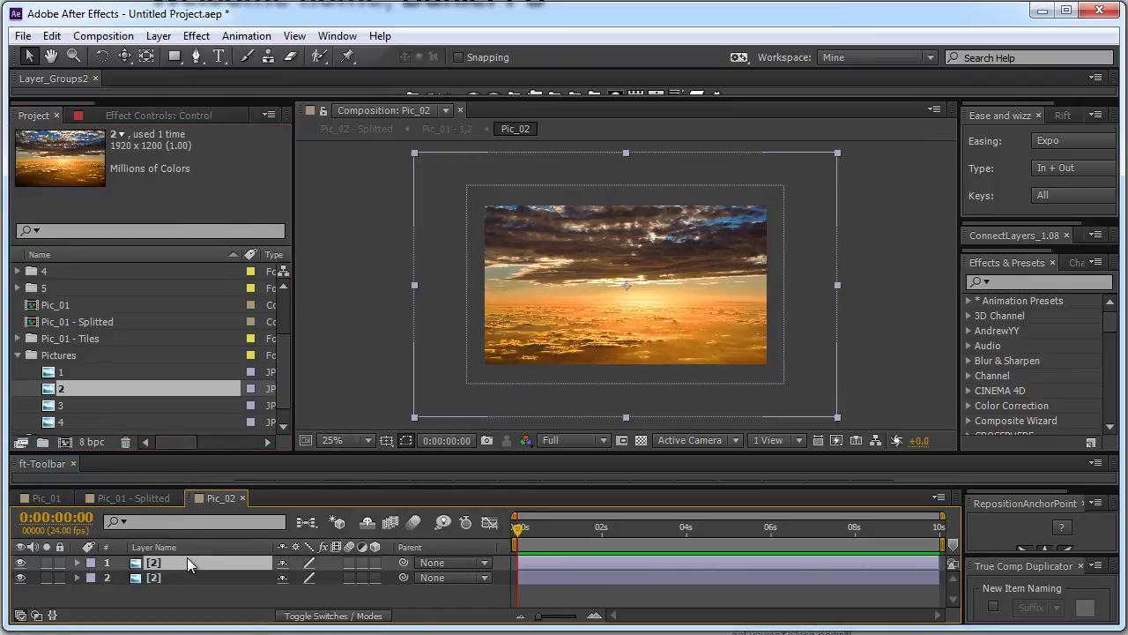
{"action": "double_click", "coordinate": [150, 353]}
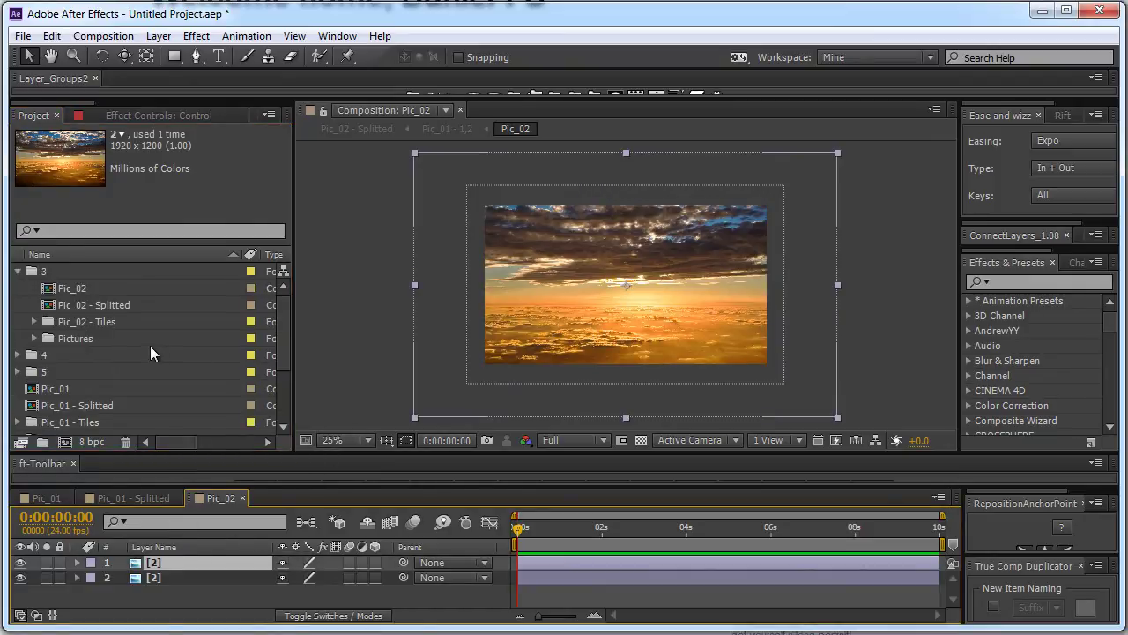
{"action": "double_click", "coordinate": [87, 307]}
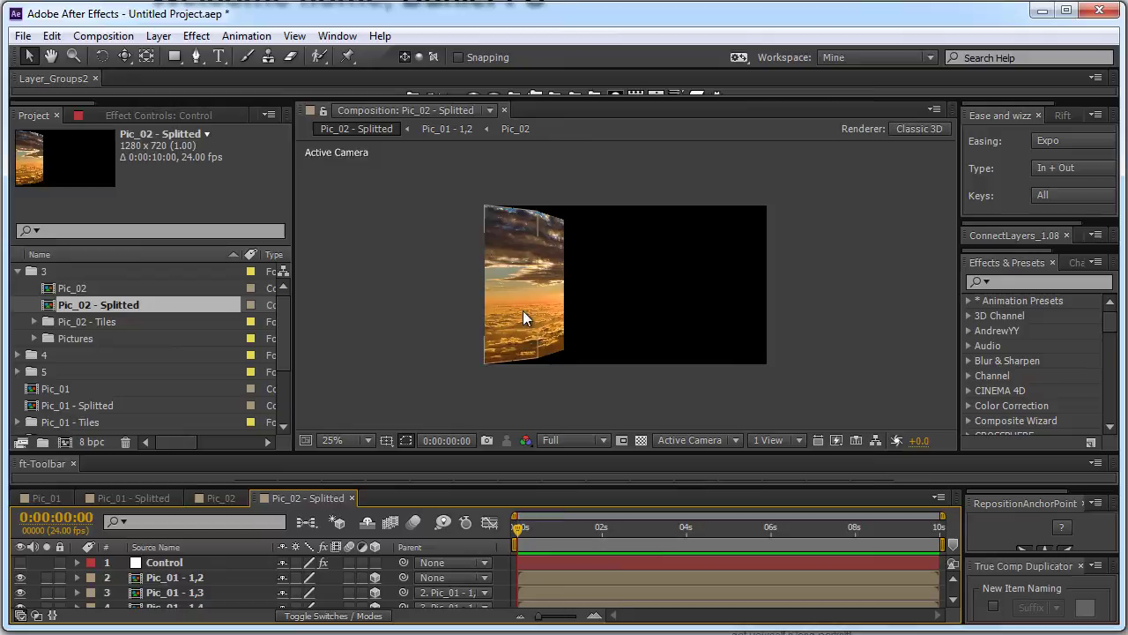
Unlock Effect Controls and scrub the Control Angle from +21° through +17° to +8°.
{"action": "key", "text": "F3"}
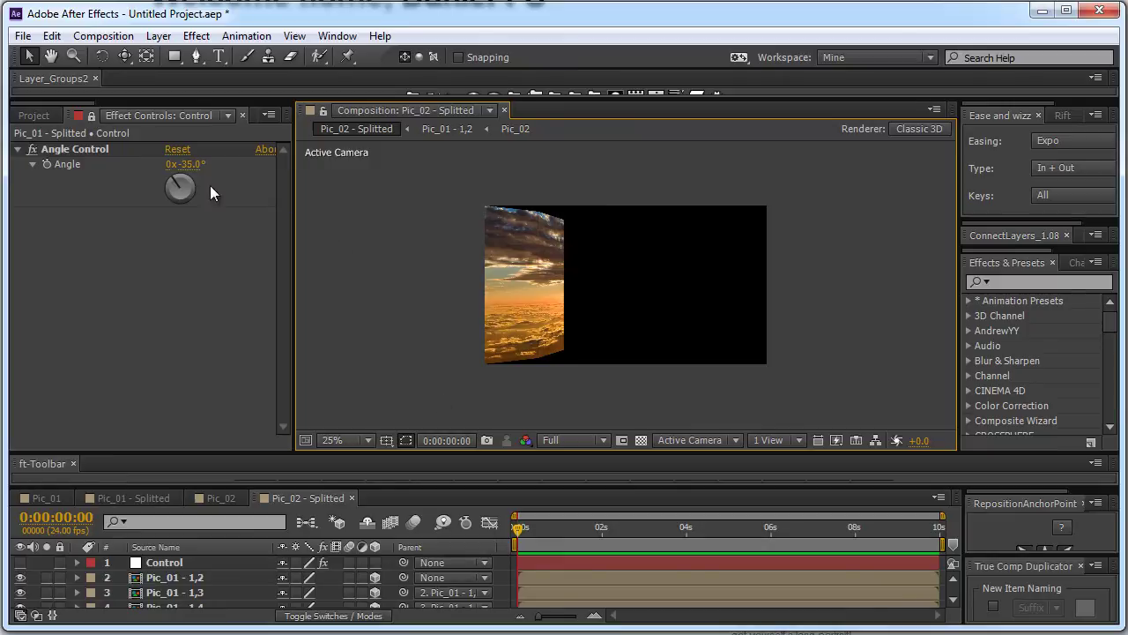
{"action": "left_click_drag", "start_coordinate": [196, 175], "coordinate": [591, 245]}
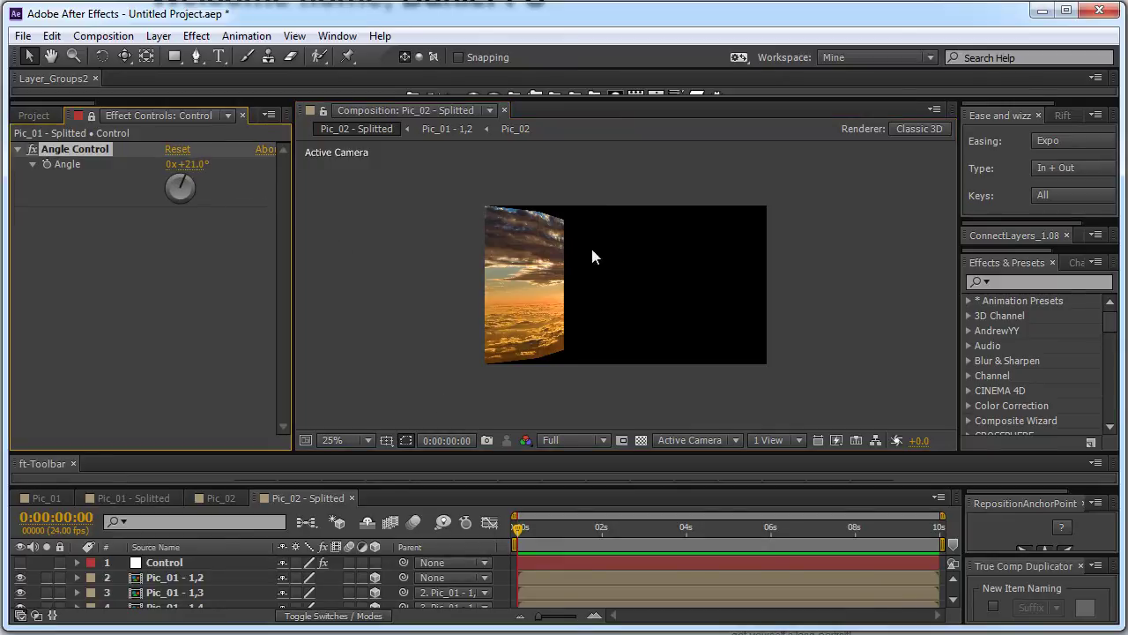
{"action": "left_click", "coordinate": [92, 121]}
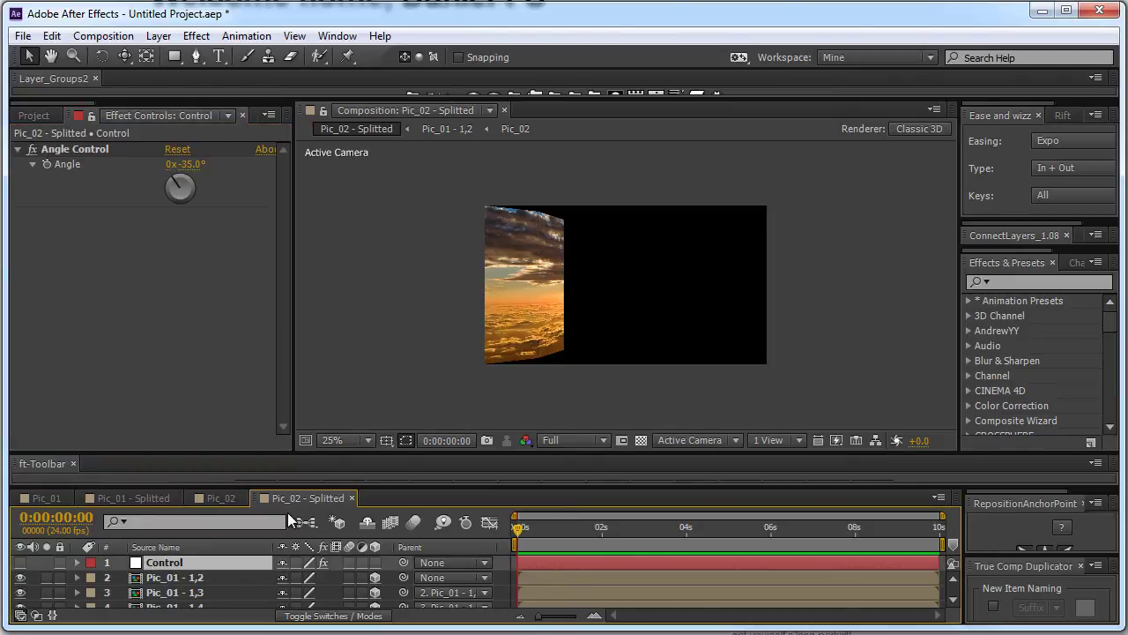
{"action": "left_click", "coordinate": [209, 179]}
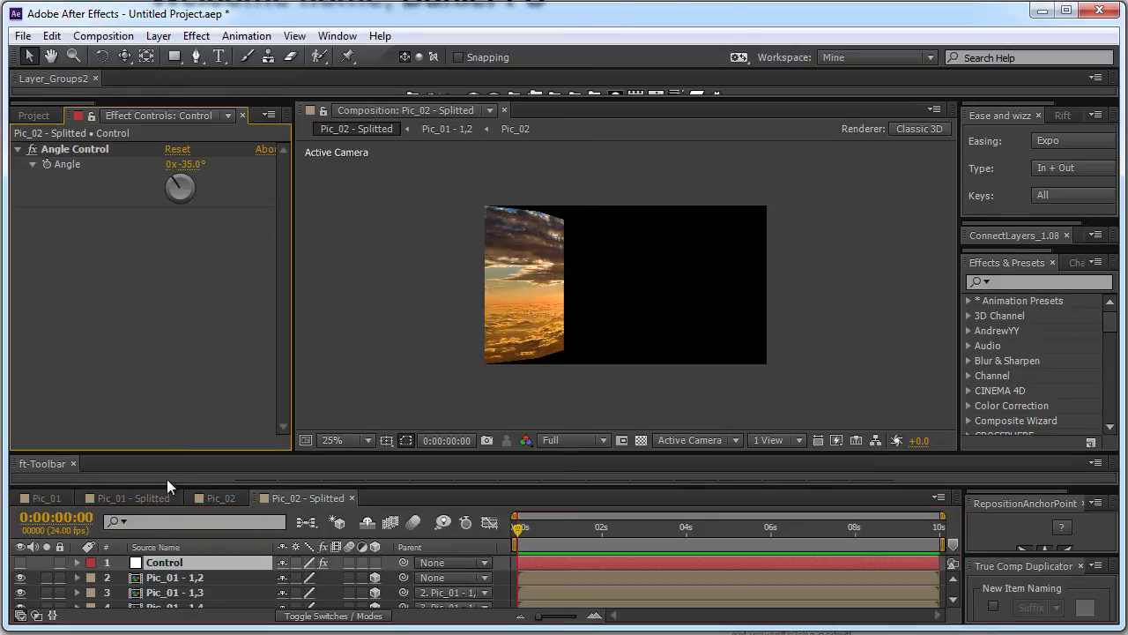
{"action": "left_click_drag", "start_coordinate": [198, 174], "coordinate": [231, 169]}
{"action": "left_click_drag", "start_coordinate": [292, 203], "coordinate": [274, 204]}
{"action": "left_click", "coordinate": [411, 258]}
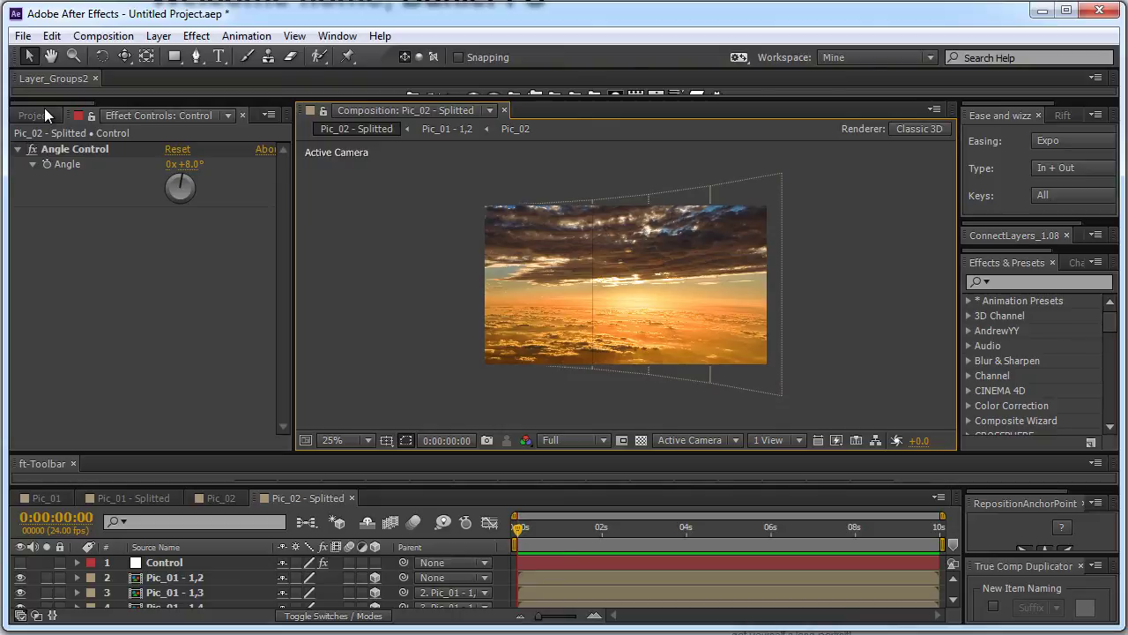
Expand folder 4 in the Project panel and open the Pic_03 composition.
{"action": "left_click", "coordinate": [45, 113]}
{"action": "scroll", "coordinate": [29, 315], "scroll_direction": "down", "scroll_amount": 3}
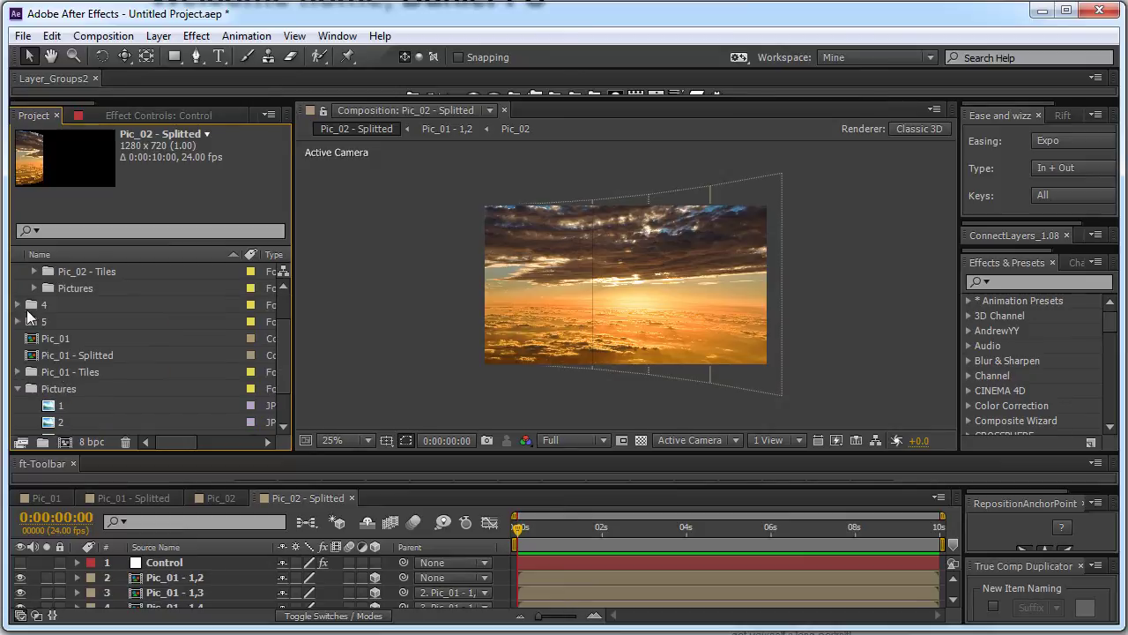
{"action": "left_click", "coordinate": [18, 304]}
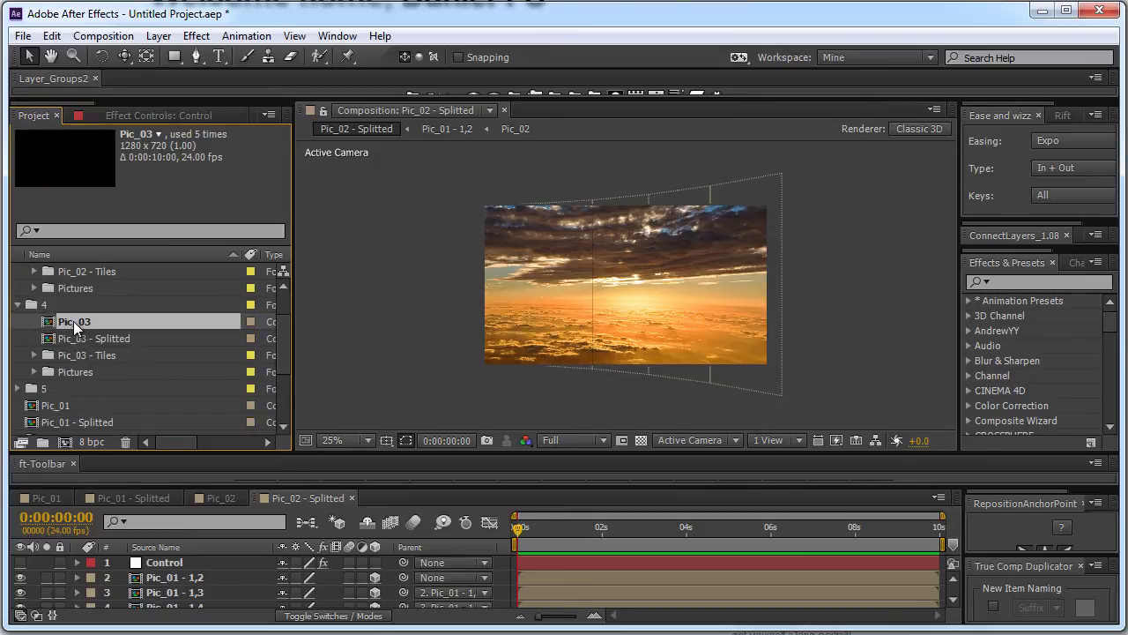
{"action": "double_click", "coordinate": [73, 321]}
Add Pictures image 3 to Pic_03 and scale it to 129% to fill the frame.
{"action": "scroll", "coordinate": [63, 389], "scroll_direction": "down", "scroll_amount": 2}
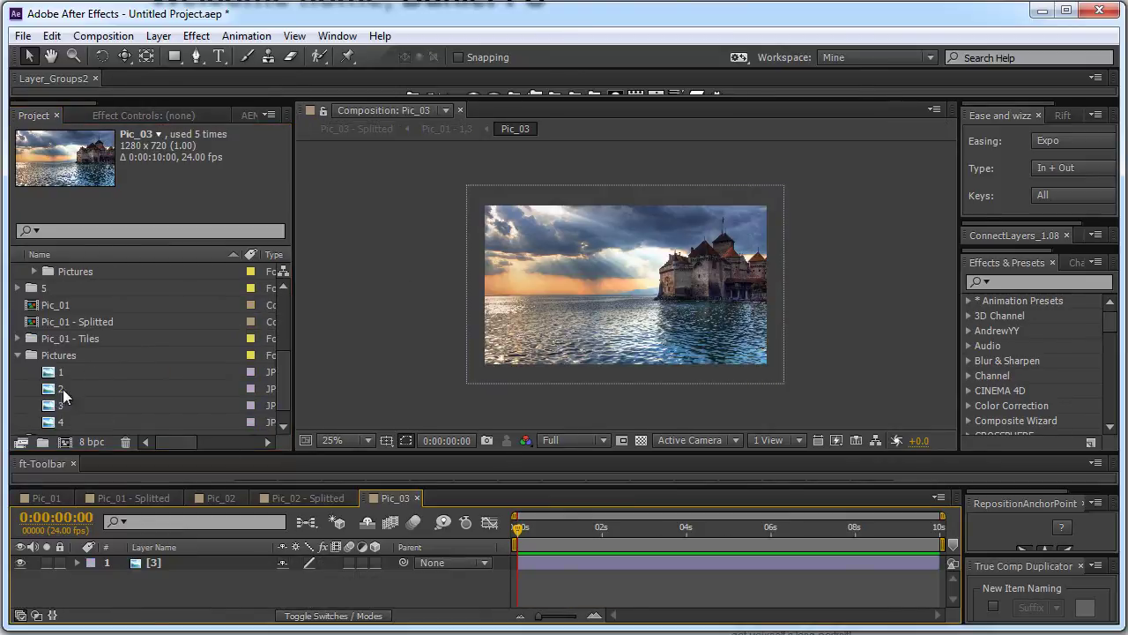
{"action": "left_click_drag", "start_coordinate": [72, 399], "coordinate": [184, 555]}
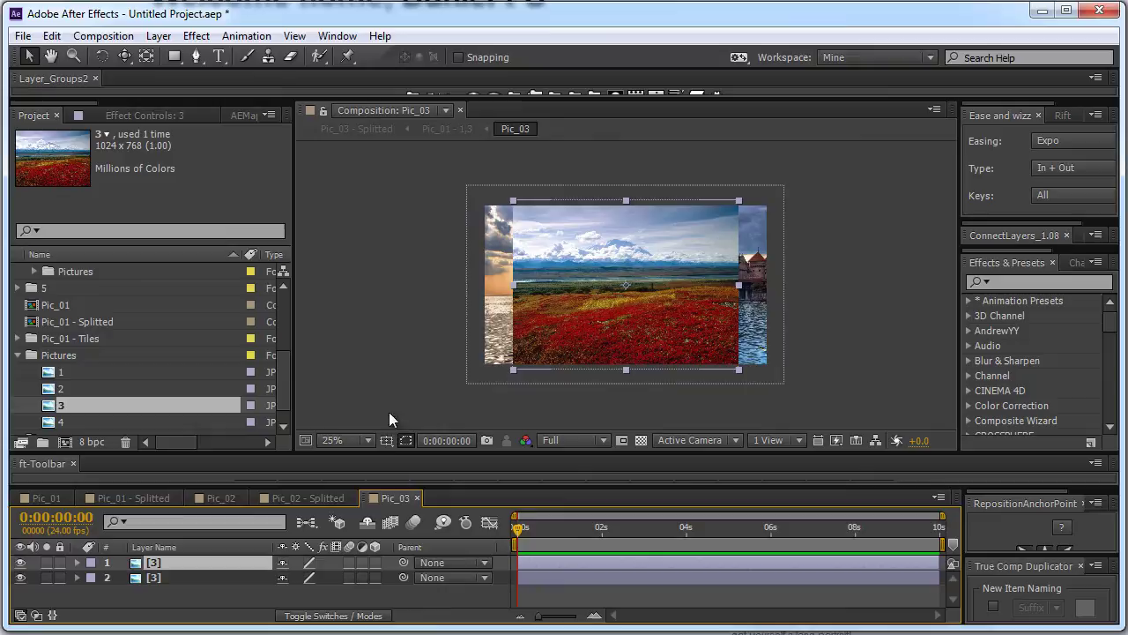
{"action": "key", "text": "s"}
{"action": "left_click_drag", "start_coordinate": [304, 578], "coordinate": [353, 578]}
{"action": "scroll", "coordinate": [125, 367], "scroll_direction": "up", "scroll_amount": 1}
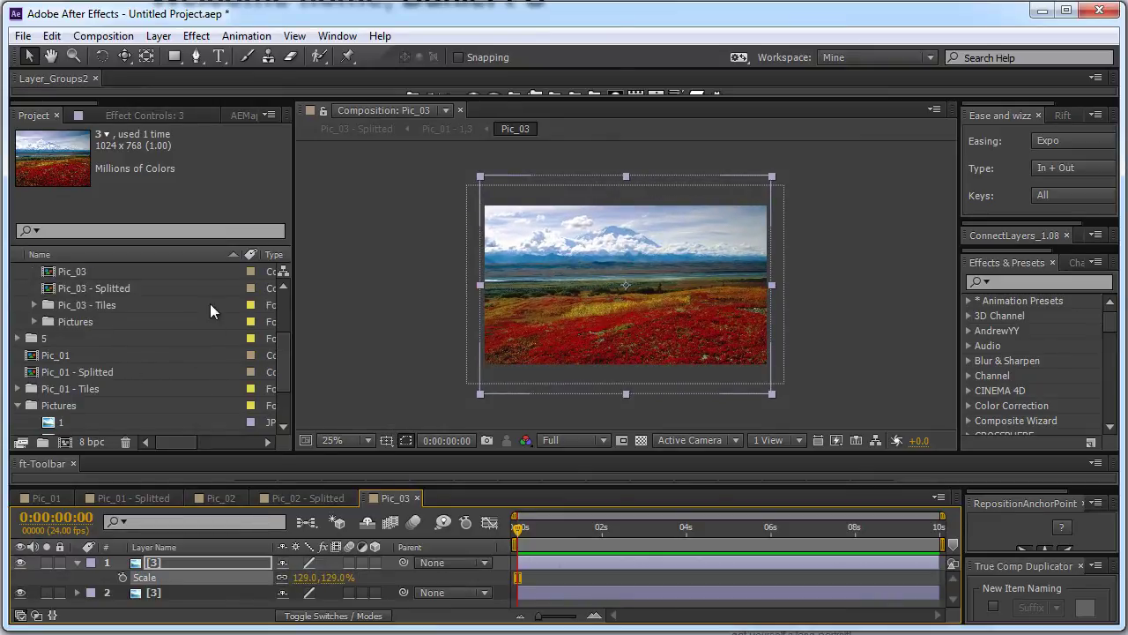
{"action": "scroll", "coordinate": [156, 373], "scroll_direction": "down", "scroll_amount": 1}
{"action": "left_click", "coordinate": [353, 341]}
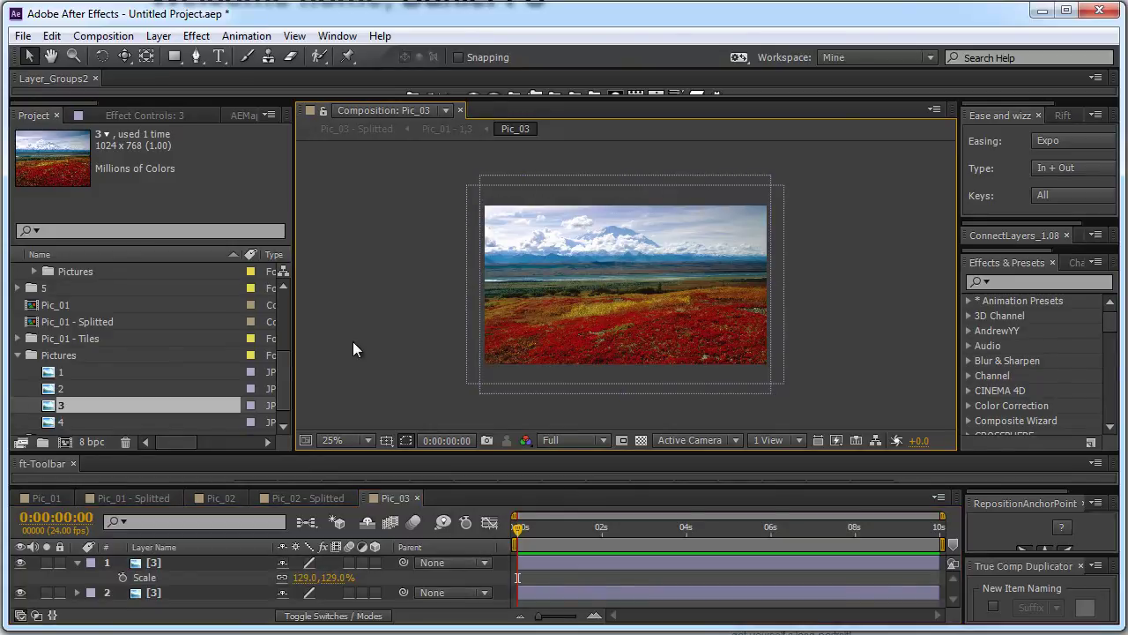
Create a new composition named Scene and enlarge the ft-Toolbar panel to show all shortcuts.
{"action": "key", "text": "ctrl+n"}
{"action": "type", "text": "Scene"}
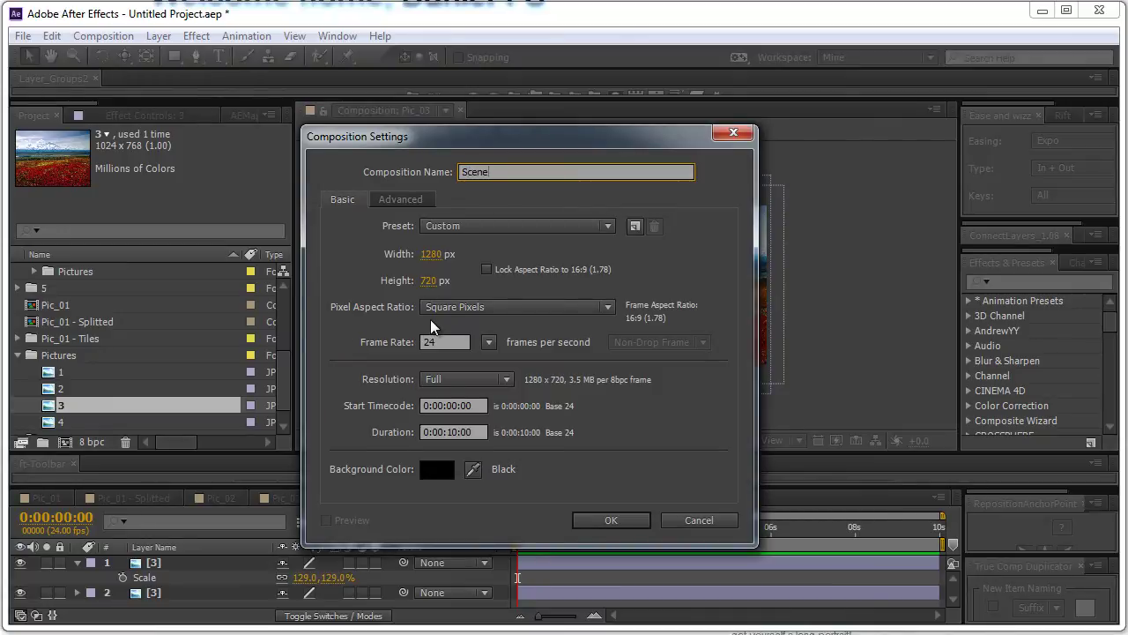
{"action": "key", "text": "Return"}
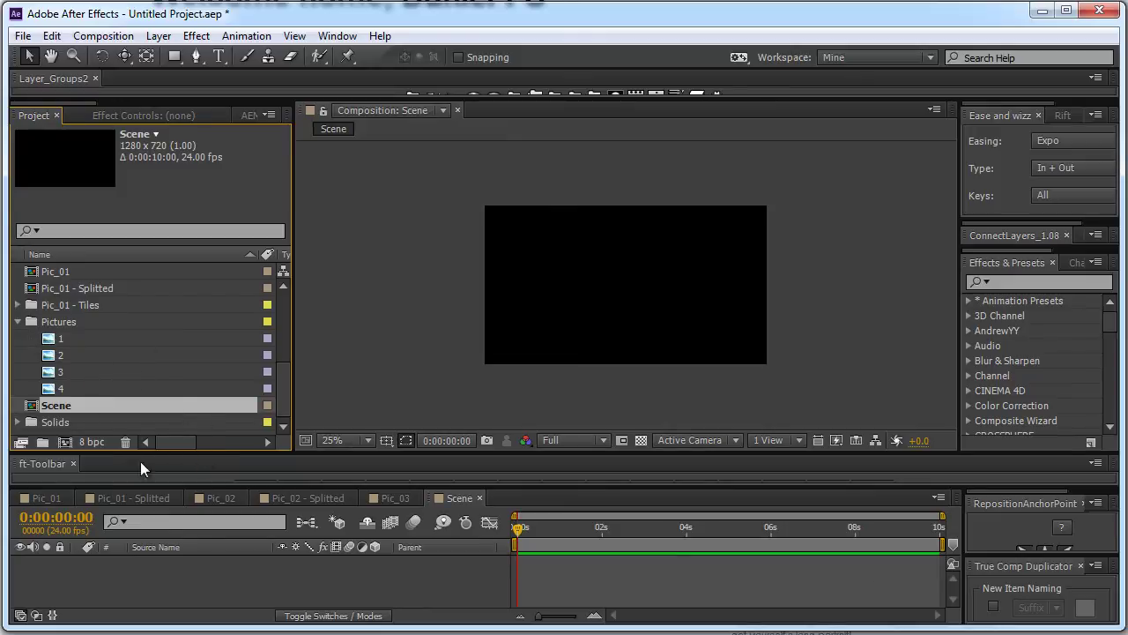
{"action": "left_click", "coordinate": [143, 566]}
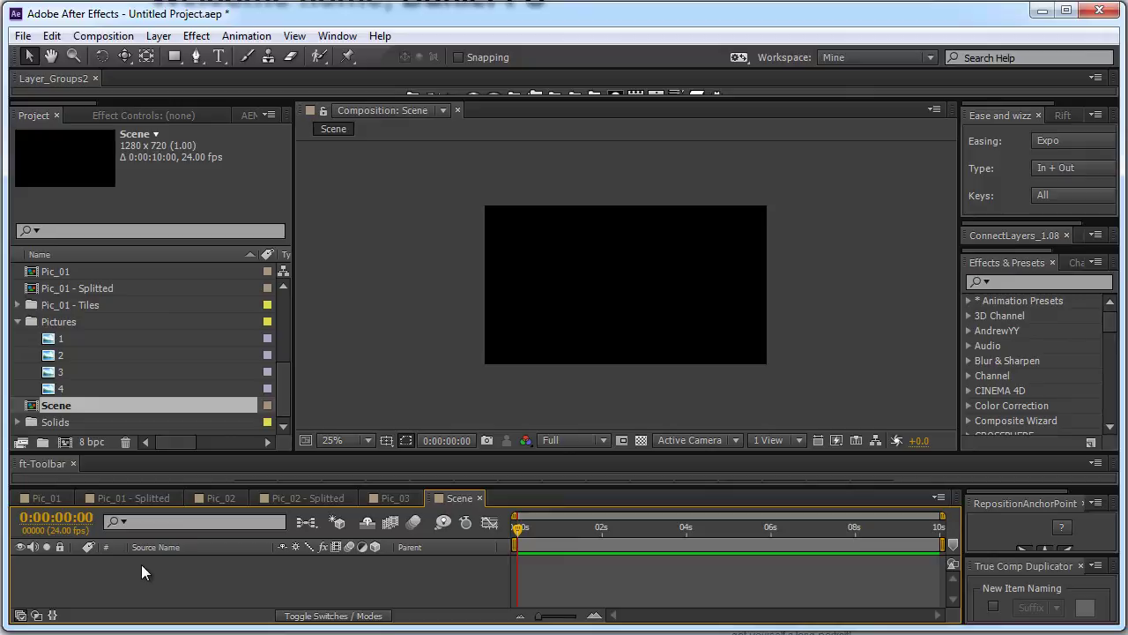
{"action": "left_click_drag", "start_coordinate": [513, 488], "coordinate": [517, 520]}
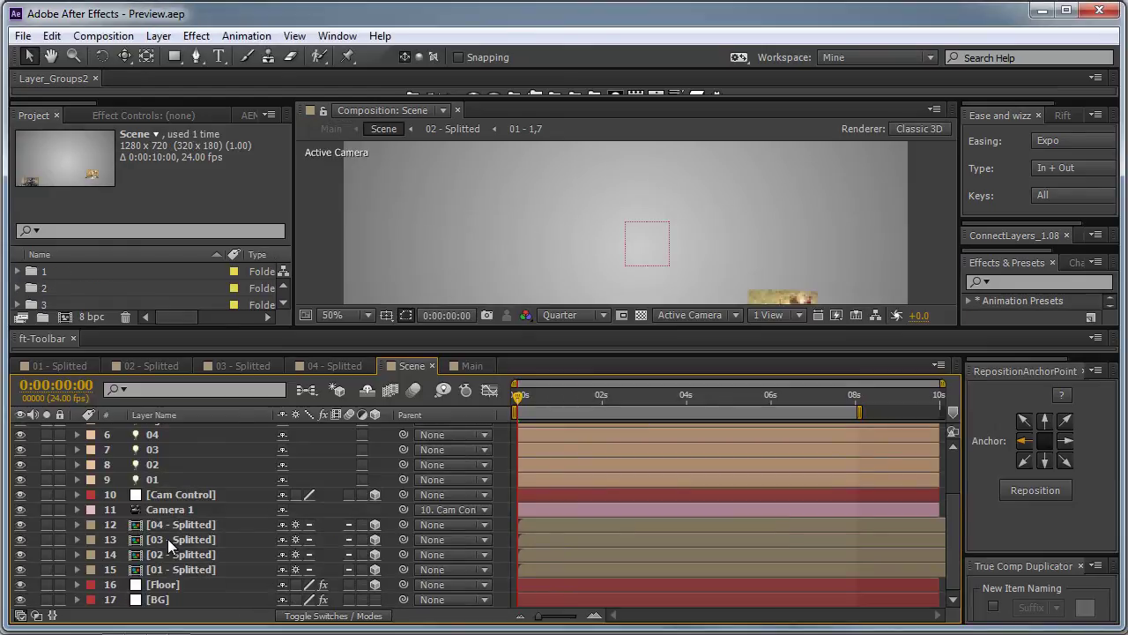
Select the BG and Floor layers, then pan the Scene view to reveal the curved screens.
{"action": "left_click", "coordinate": [181, 603]}
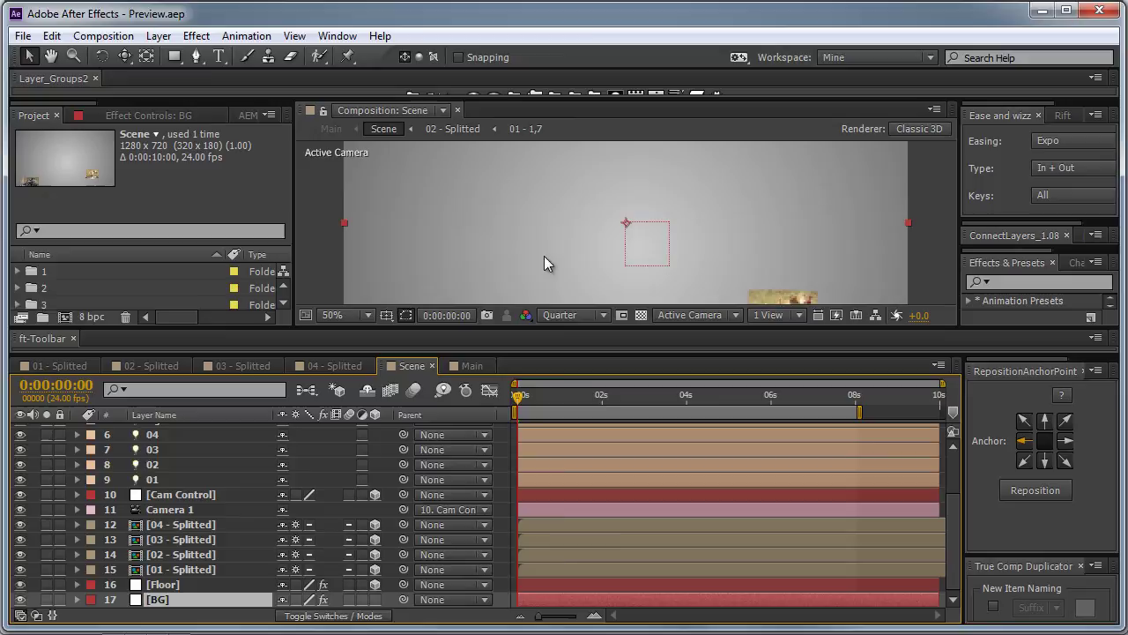
{"action": "left_click", "coordinate": [231, 584]}
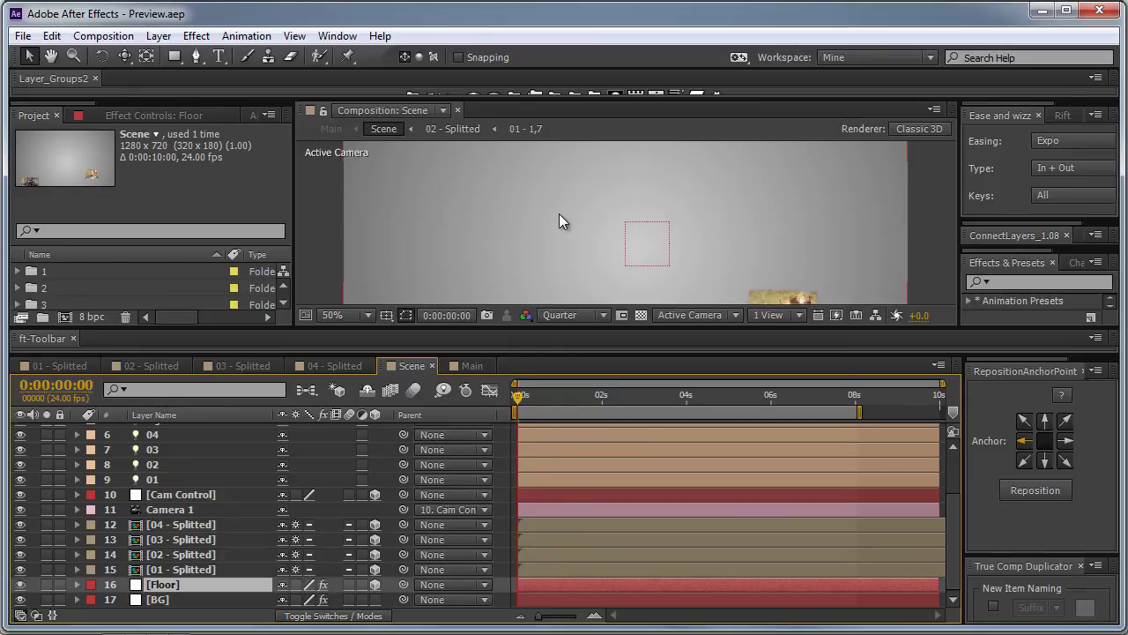
{"action": "scroll", "coordinate": [189, 456], "scroll_direction": "up", "scroll_amount": 1}
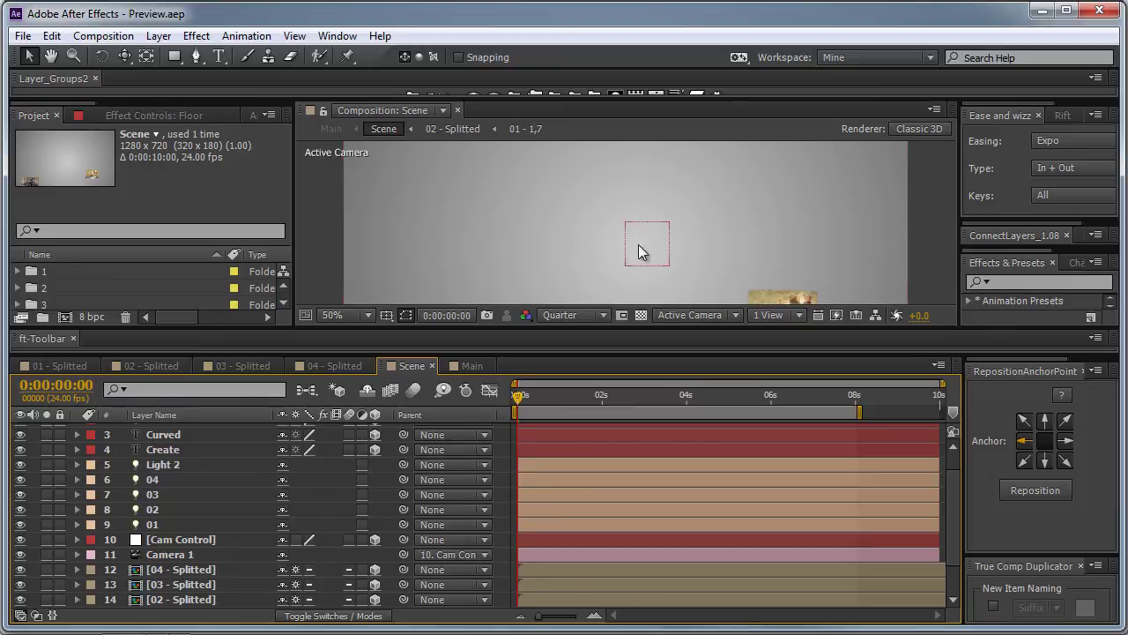
{"action": "key", "text": "h"}
{"action": "left_click_drag", "start_coordinate": [629, 194], "coordinate": [607, 102]}
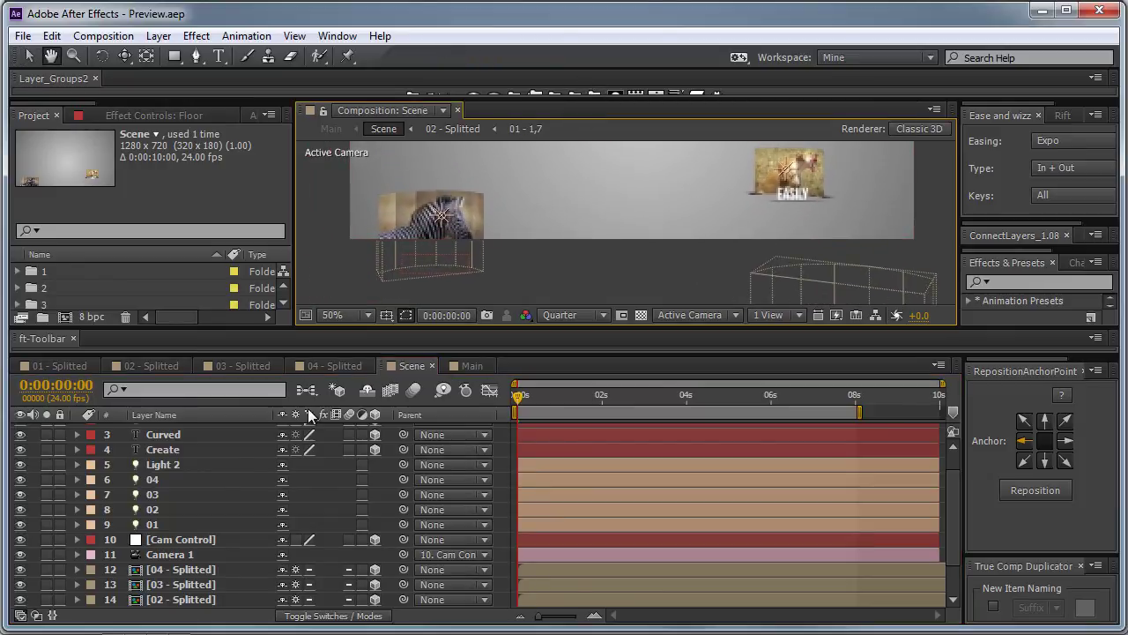
{"action": "key", "text": "v"}
{"action": "scroll", "coordinate": [162, 448], "scroll_direction": "up", "scroll_amount": 1}
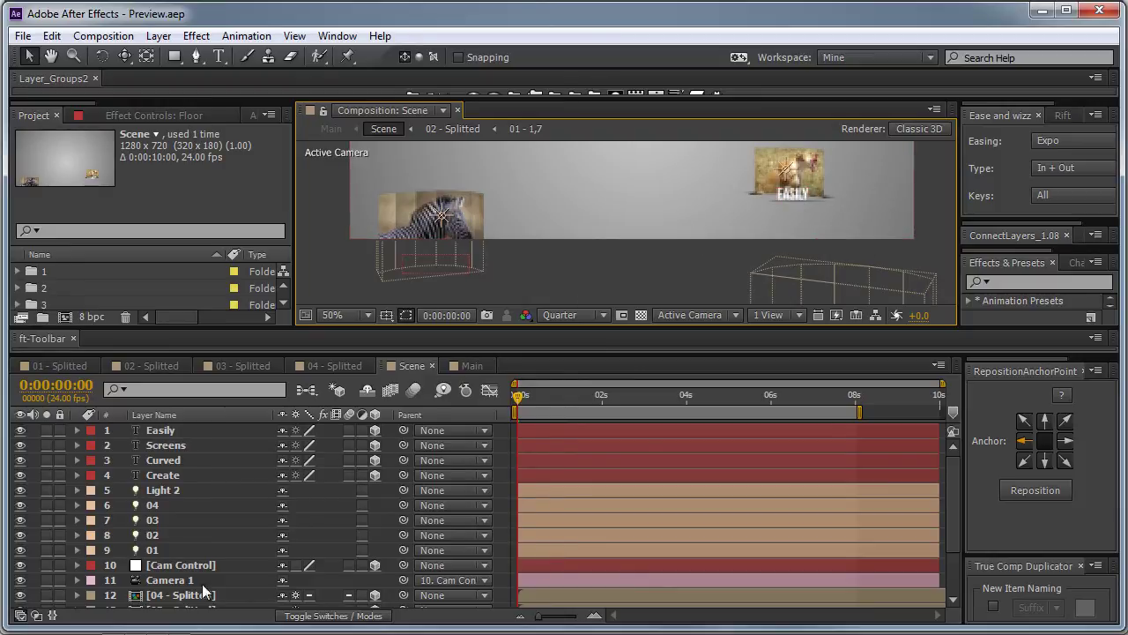
{"action": "scroll", "coordinate": [184, 552], "scroll_direction": "down", "scroll_amount": 1}
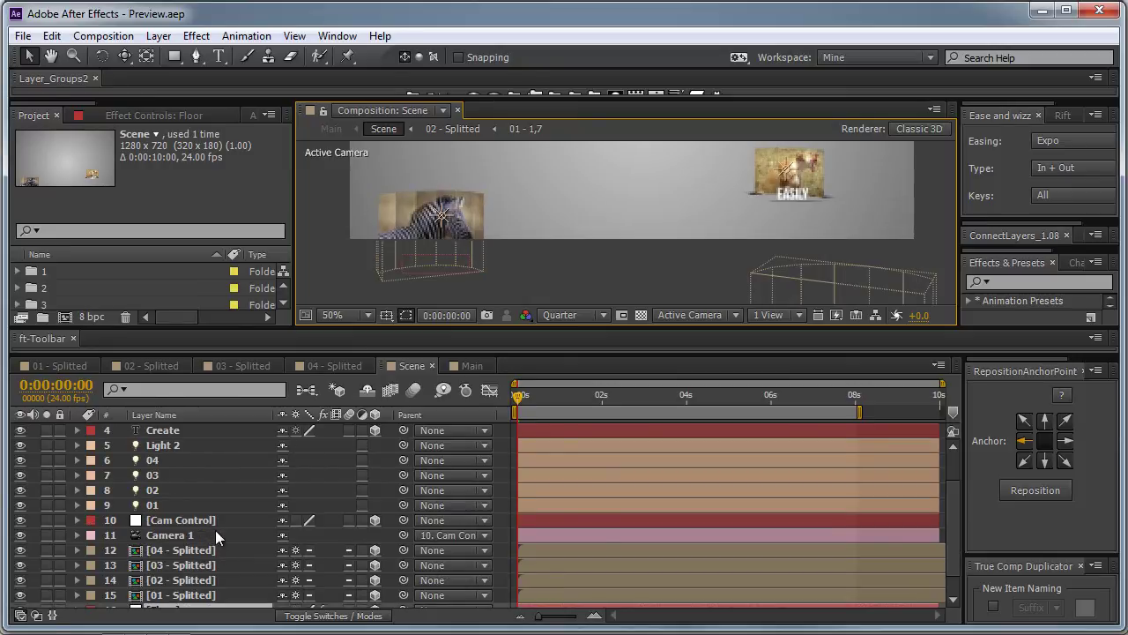